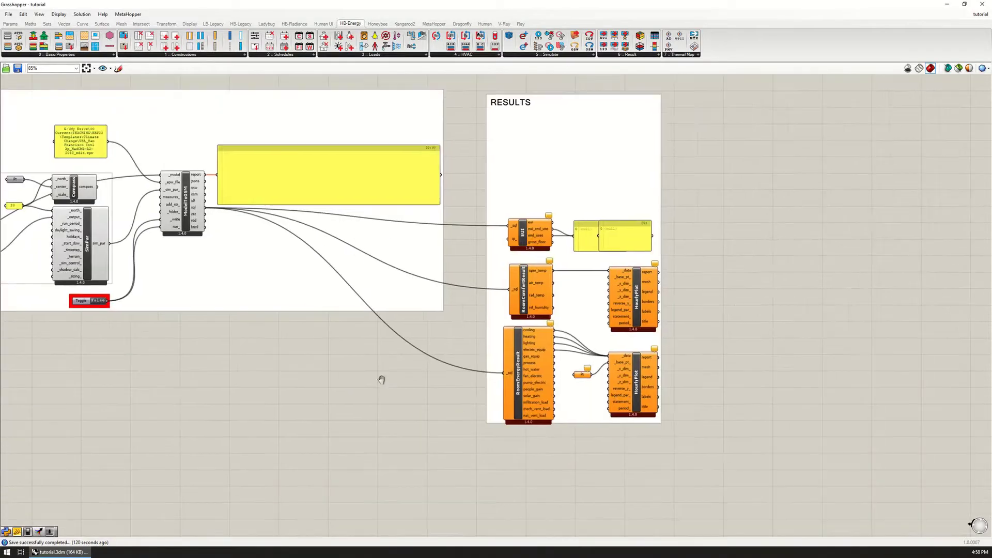
Examine the EUI, RoomComfortResult and RoomEnergyResult components and their connections in the RESULTS group.
scroll(548, 356, up, 3)
right_drag(589, 378, 608, 399)
drag(547, 230, 537, 229)
drag(558, 314, 553, 314)
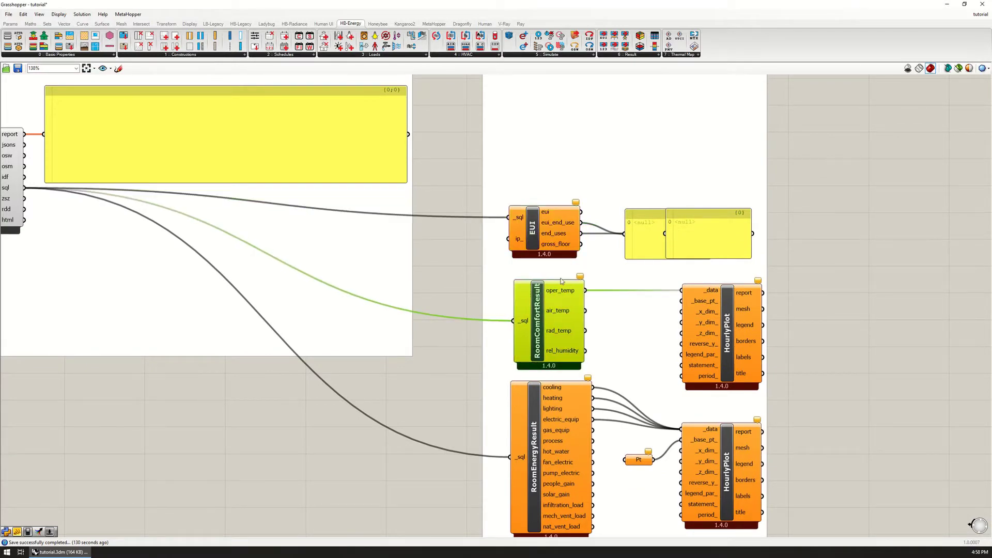
right_drag(558, 398, 581, 340)
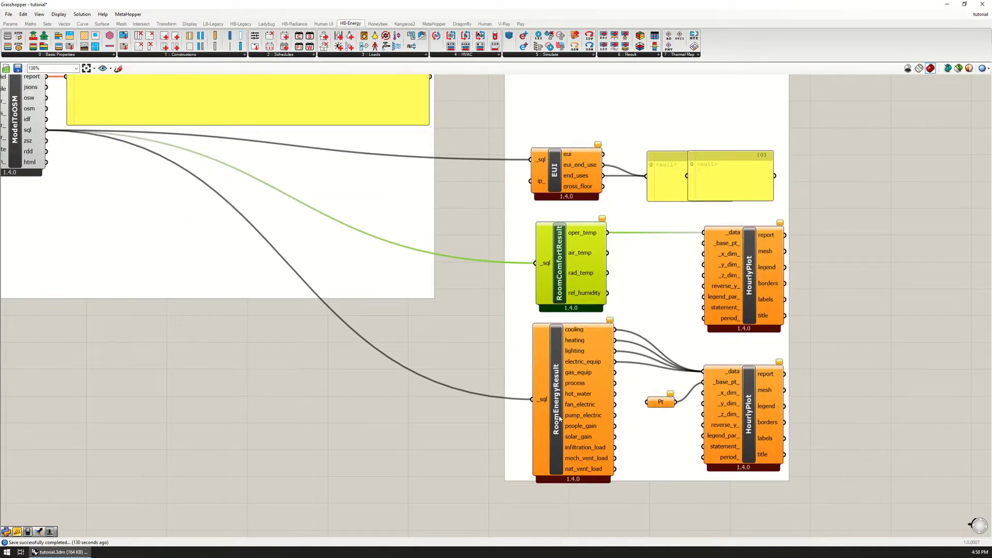
drag(559, 419, 559, 421)
scroll(559, 421, up, 1)
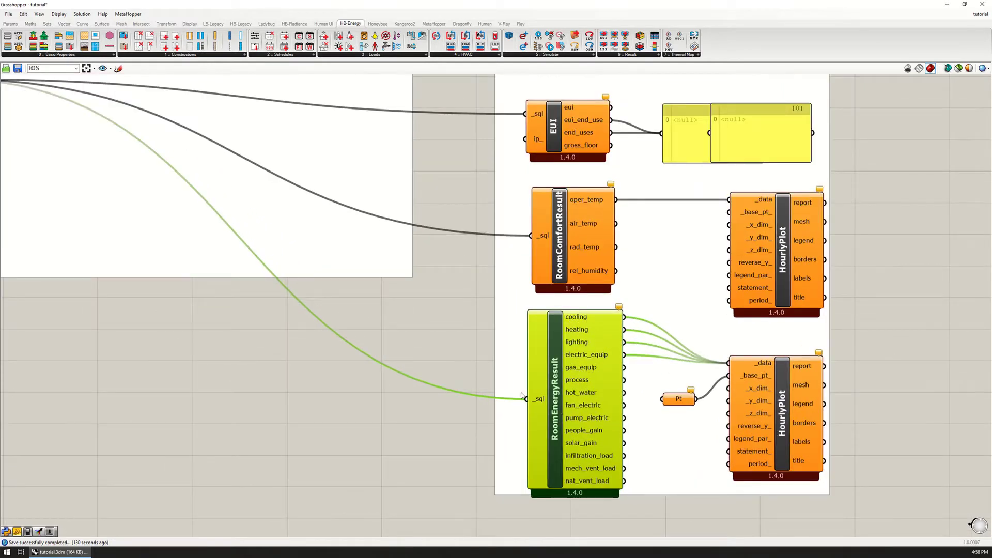
click(436, 305)
scroll(541, 300, down, 1)
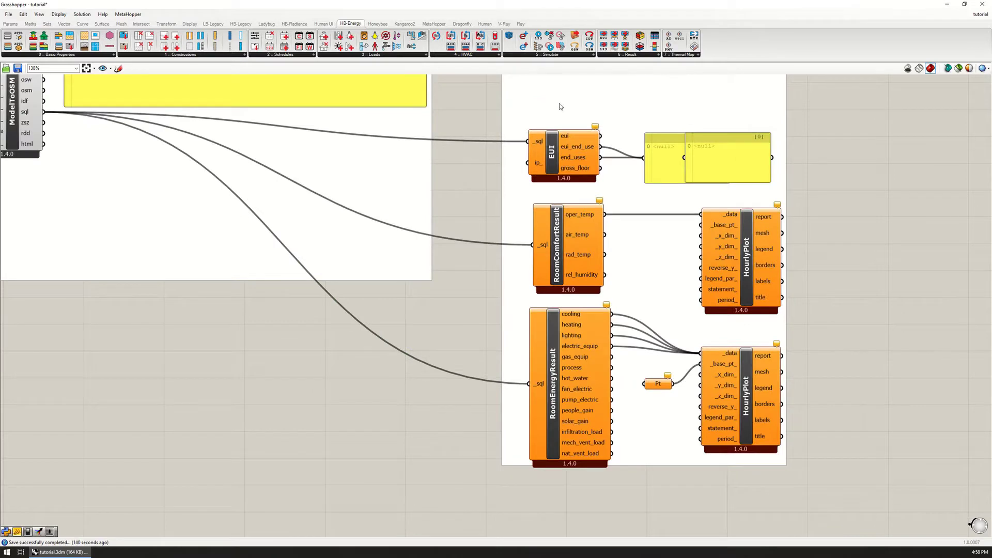
Add an HB Thermal Load Balance component and place it beside the RoomEnergyResult component.
click(639, 57)
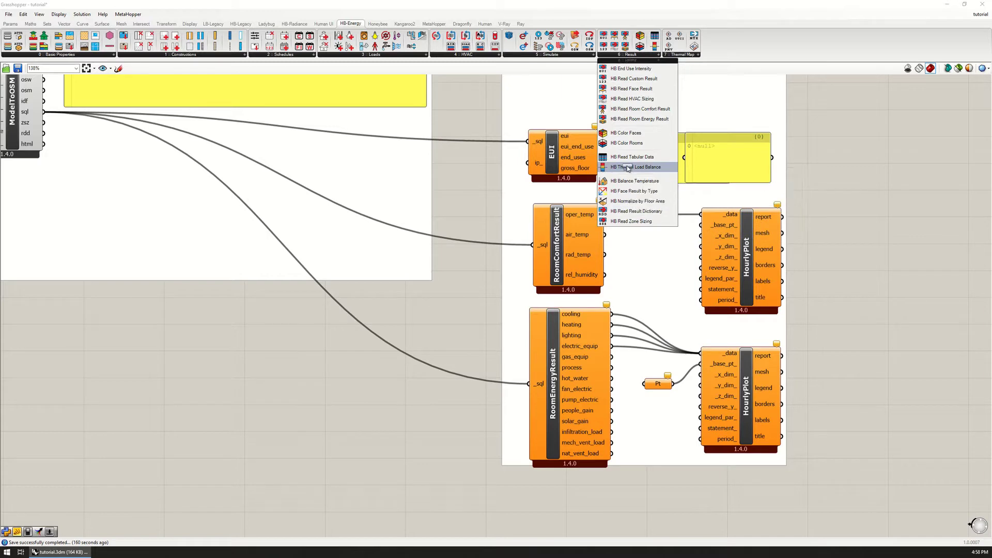
drag(627, 169, 507, 308)
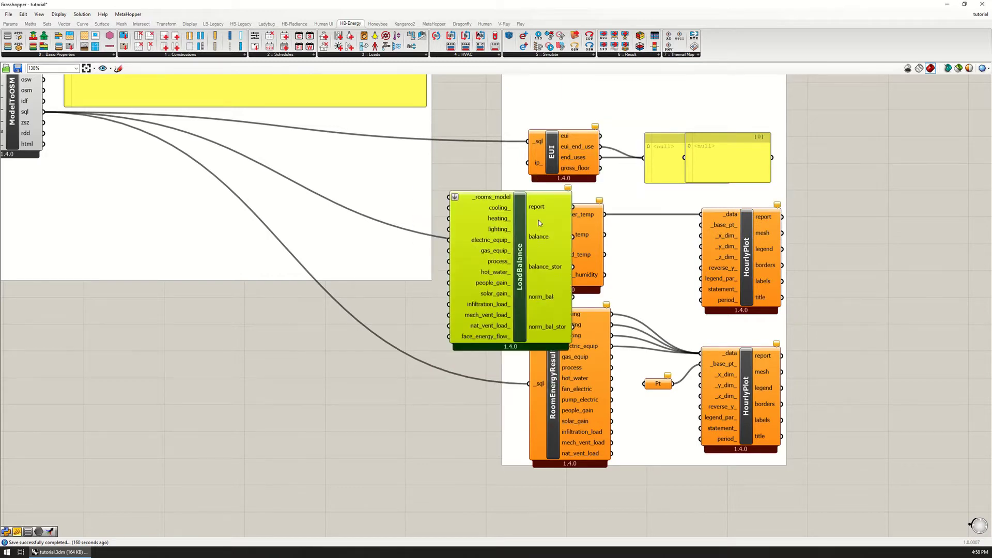
scroll(539, 220, down, 2)
drag(532, 224, 303, 309)
right_drag(304, 309, 494, 295)
drag(494, 295, 346, 273)
click(228, 288)
right_drag(228, 288, 328, 389)
drag(474, 384, 650, 427)
right_drag(650, 427, 393, 247)
drag(401, 231, 723, 281)
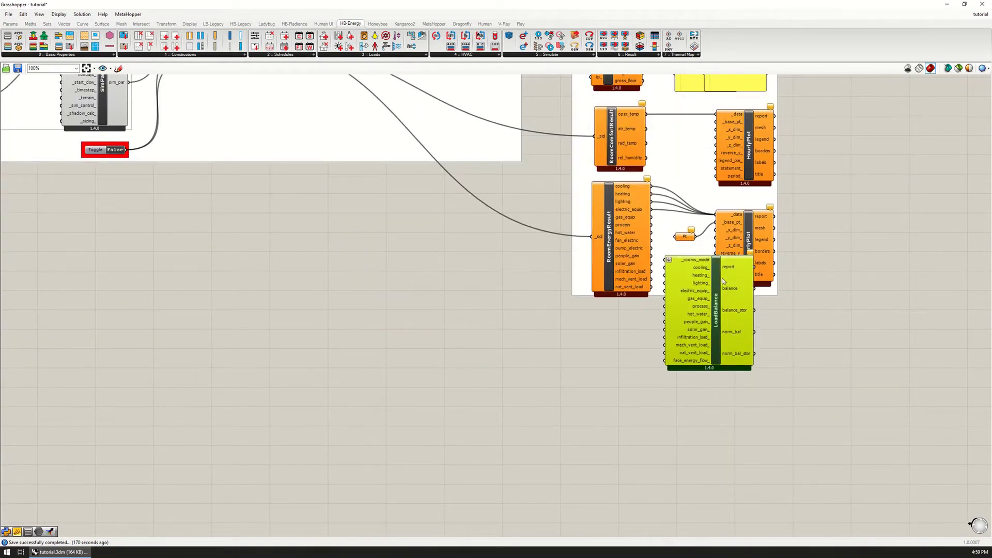
scroll(722, 281, up, 3)
drag(652, 303, 668, 261)
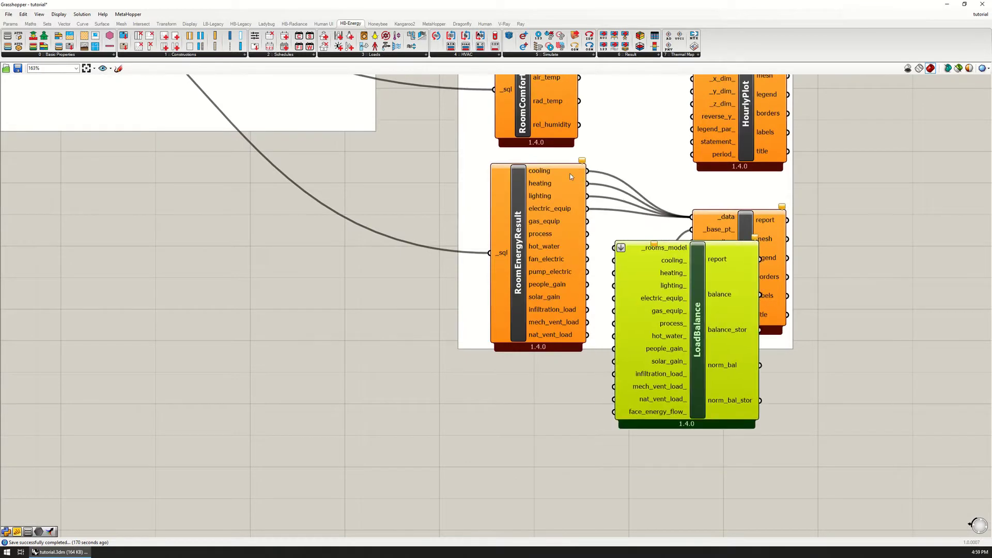
Wire RoomEnergyResult's cooling, heating, lighting, electric_equip, gas_equip and process outputs to the matching LoadBalance inputs.
drag(587, 171, 614, 260)
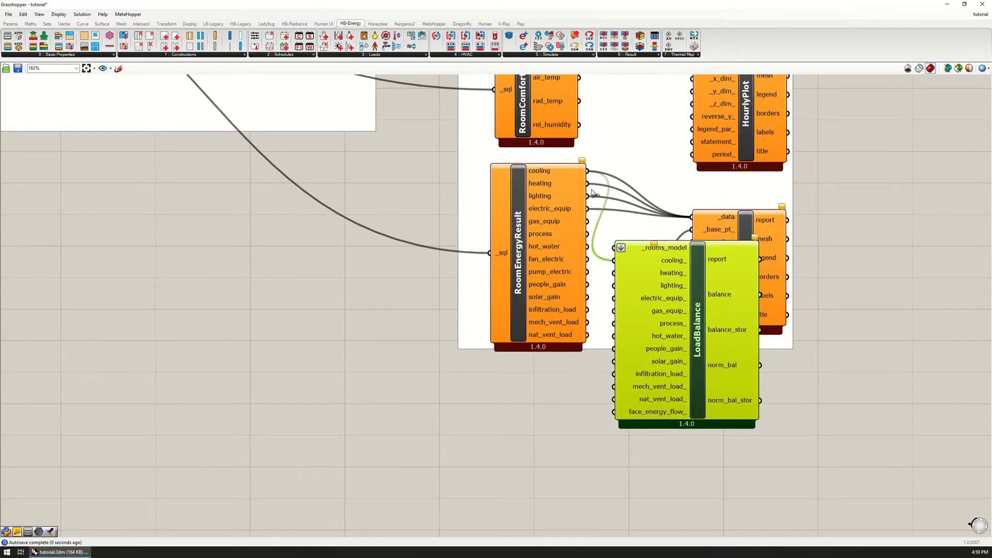
drag(588, 184, 615, 273)
drag(587, 195, 614, 287)
drag(587, 208, 614, 298)
scroll(589, 226, up, 2)
drag(588, 221, 614, 311)
drag(587, 235, 659, 296)
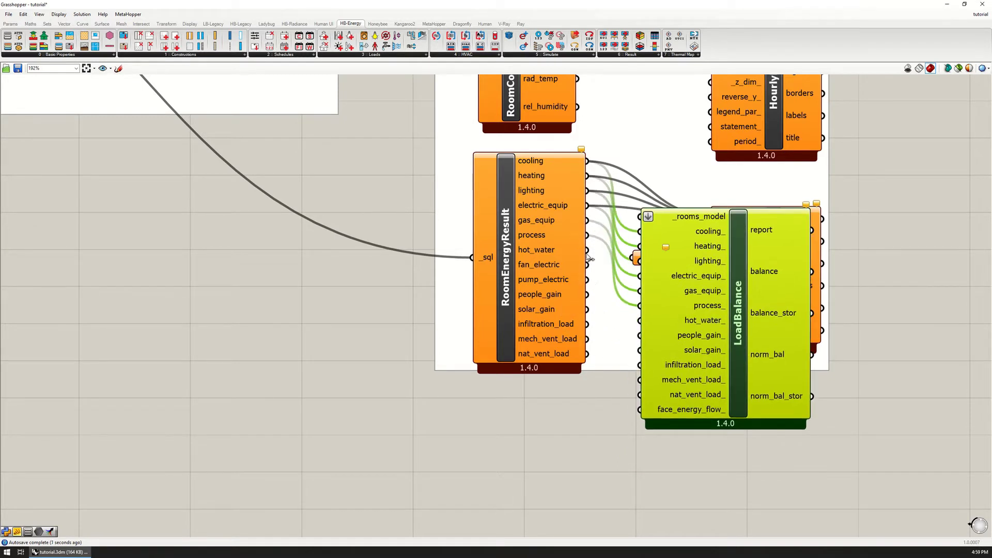
Wire the hot_water, people_gain, solar_gain, infiltration_load, mech_vent_load and nat_vent_load outputs to the matching LoadBalance inputs.
drag(588, 250, 639, 321)
drag(587, 294, 639, 336)
drag(588, 309, 640, 351)
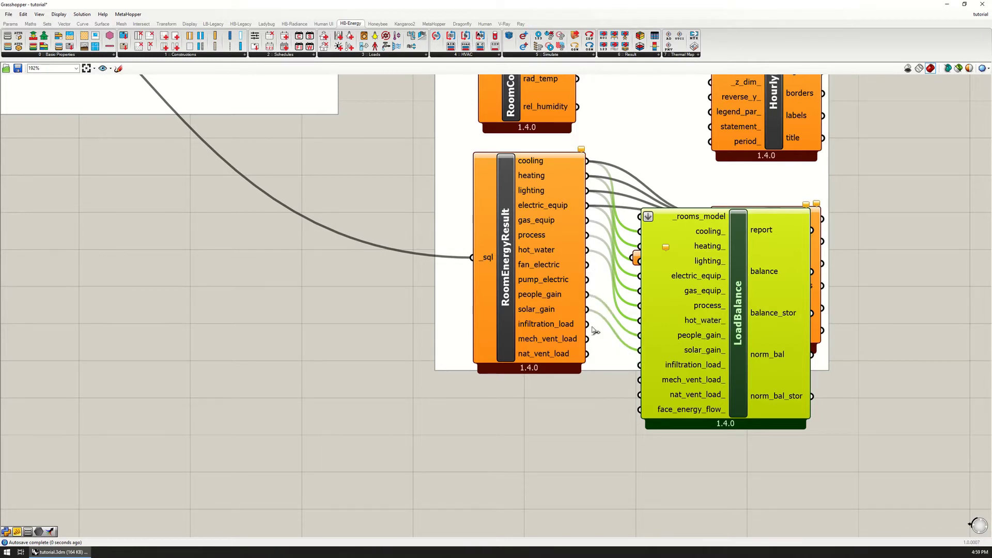
drag(587, 324, 640, 365)
drag(587, 339, 640, 395)
Move the LoadBalance component onto the empty canvas between the SIMULATION and RESULTS groups.
drag(708, 333, 738, 438)
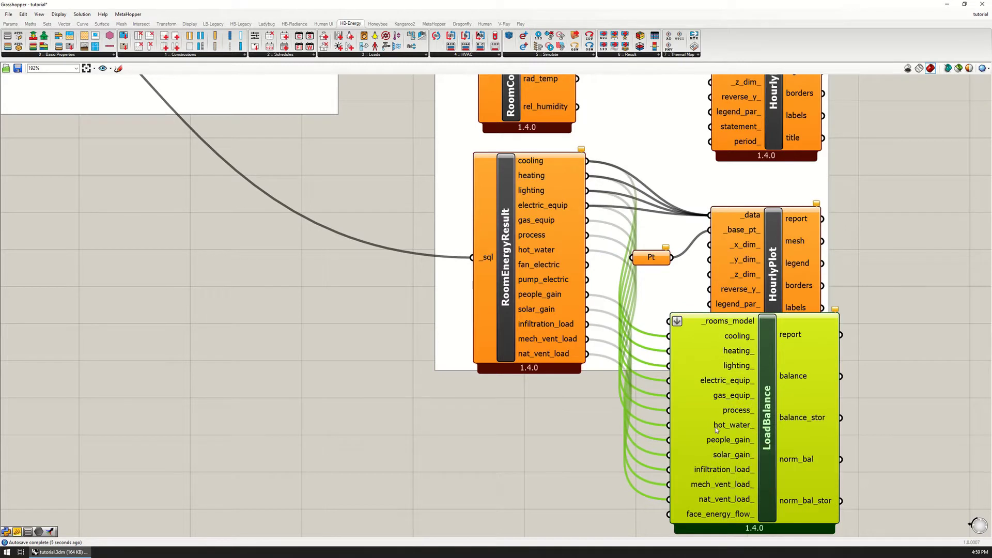
right_drag(729, 427, 742, 368)
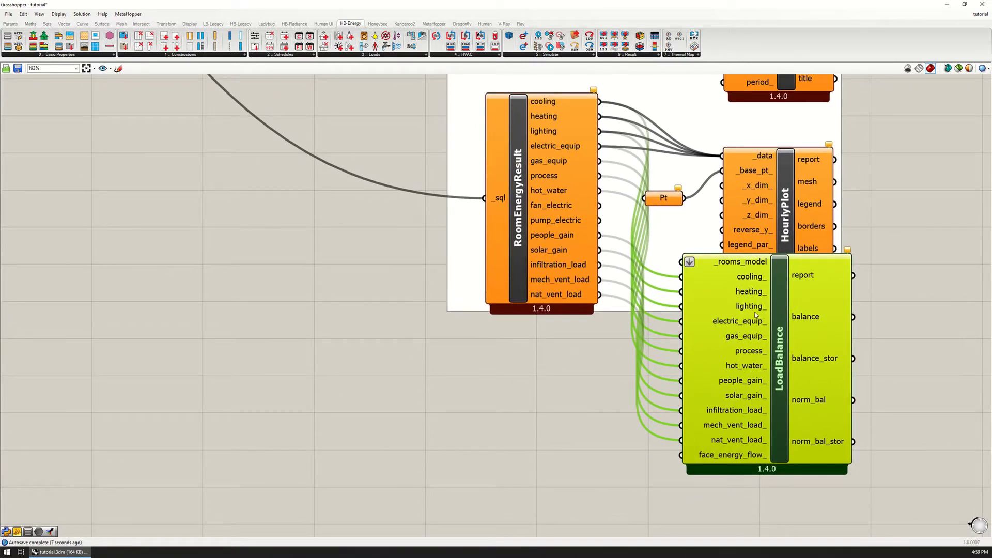
drag(756, 314, 752, 324)
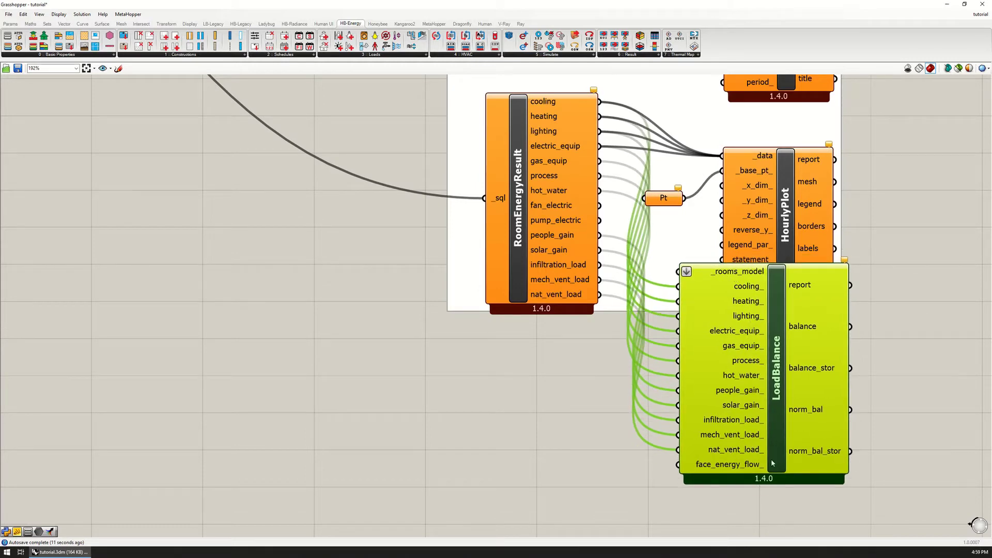
drag(779, 381, 211, 231)
scroll(760, 368, down, 4)
right_drag(211, 231, 559, 368)
scroll(559, 368, up, 2)
scroll(560, 368, up, 1)
drag(561, 385, 790, 389)
scroll(421, 305, down, 3)
scroll(77, 239, down, 1)
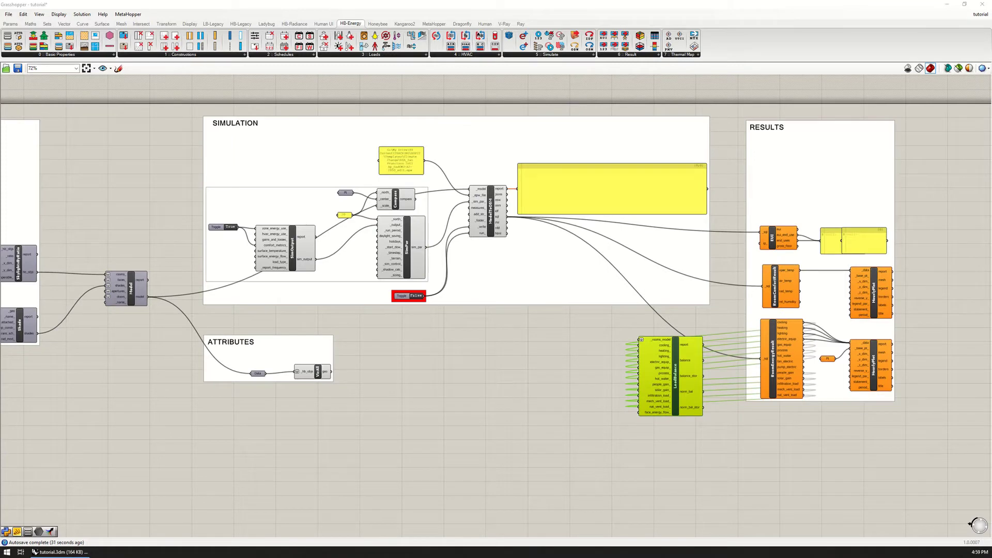
click(143, 232)
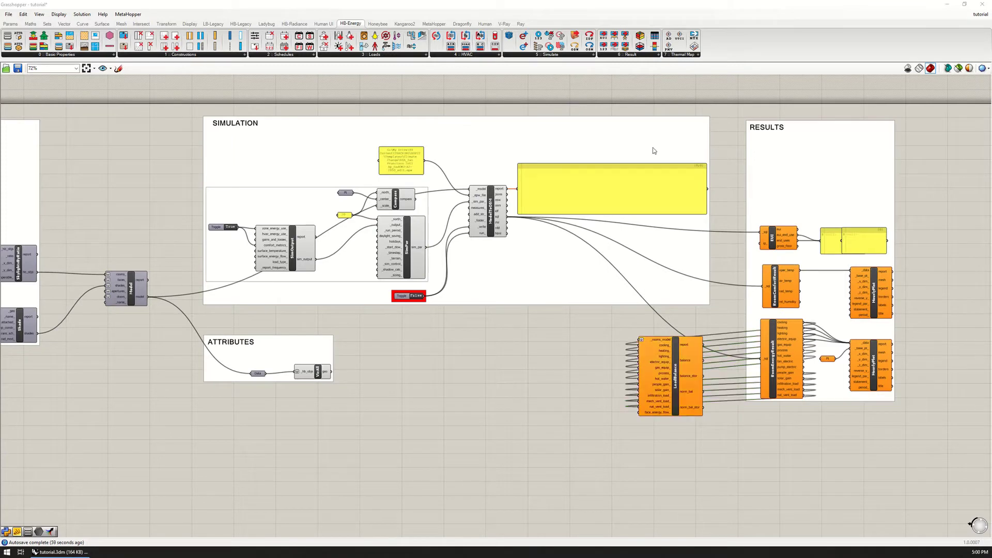
Add an HB Read Face Result component, feed it ModelToOSM's sql output, and connect its face_energy_flow to LoadBalance.
click(622, 56)
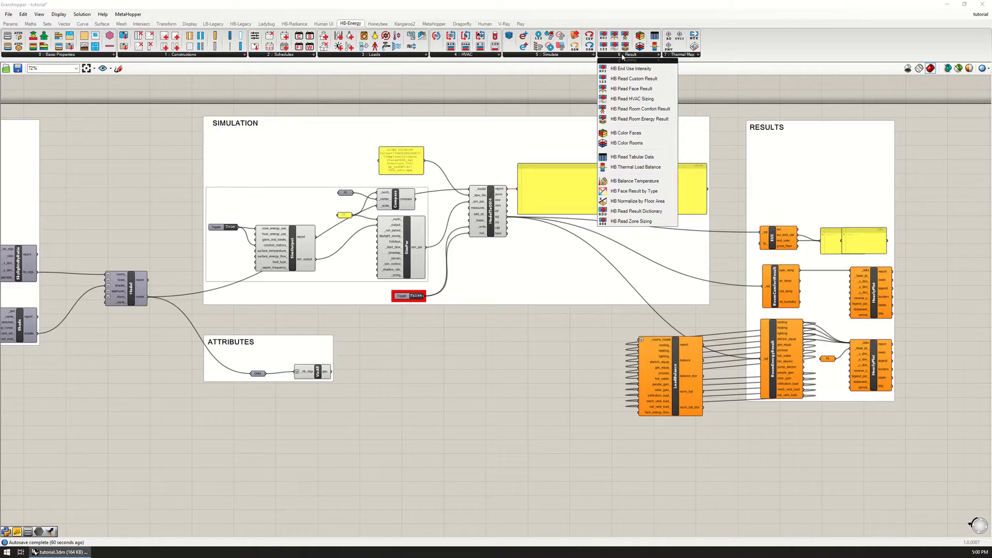
click(625, 90)
click(544, 402)
scroll(579, 402, up, 3)
drag(557, 416, 522, 299)
right_drag(522, 299, 554, 397)
drag(472, 140, 569, 384)
click(549, 448)
Connect the True toggle to SimOutput's surface_temperature_ input and run the simulation by setting its toggle to True.
right_drag(352, 346, 524, 394)
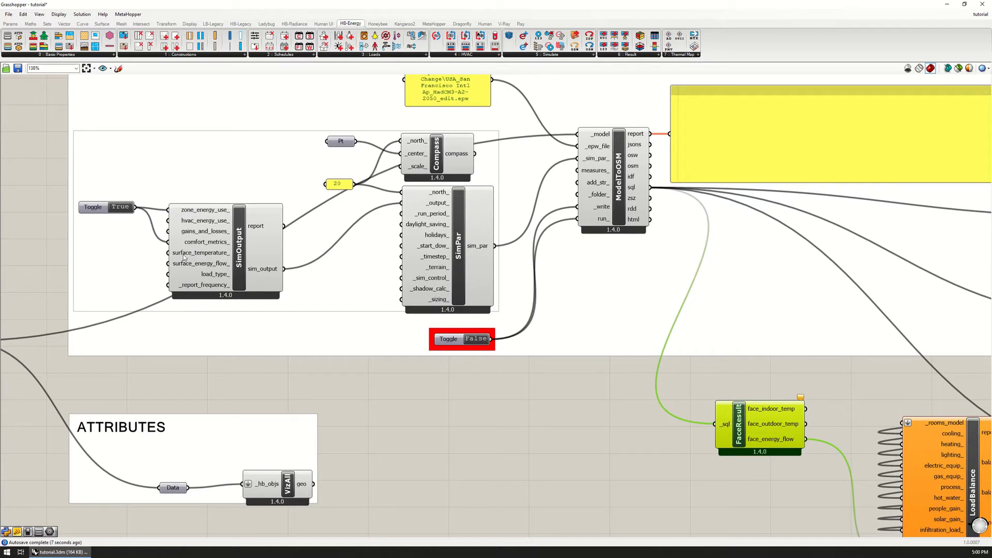
mouse_move(176, 260)
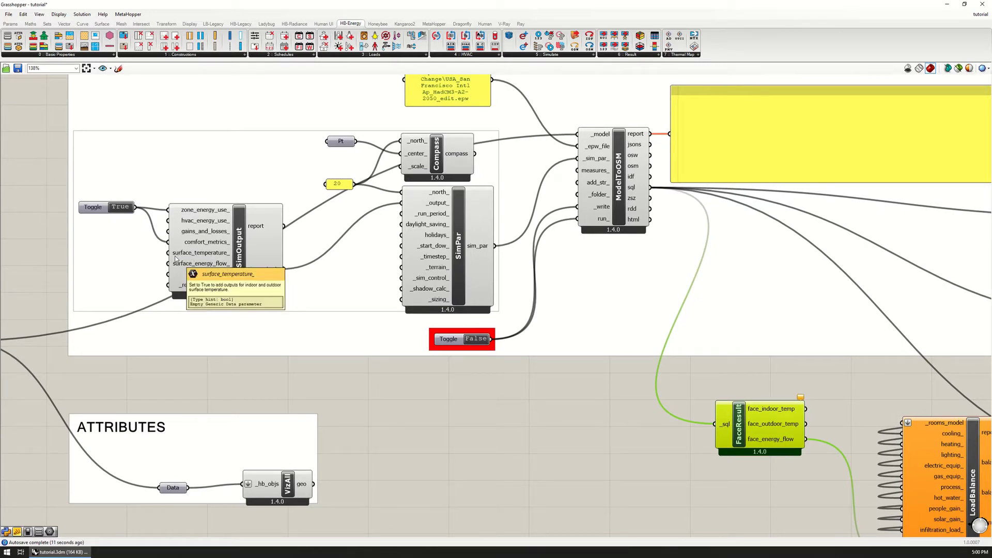
click(203, 255)
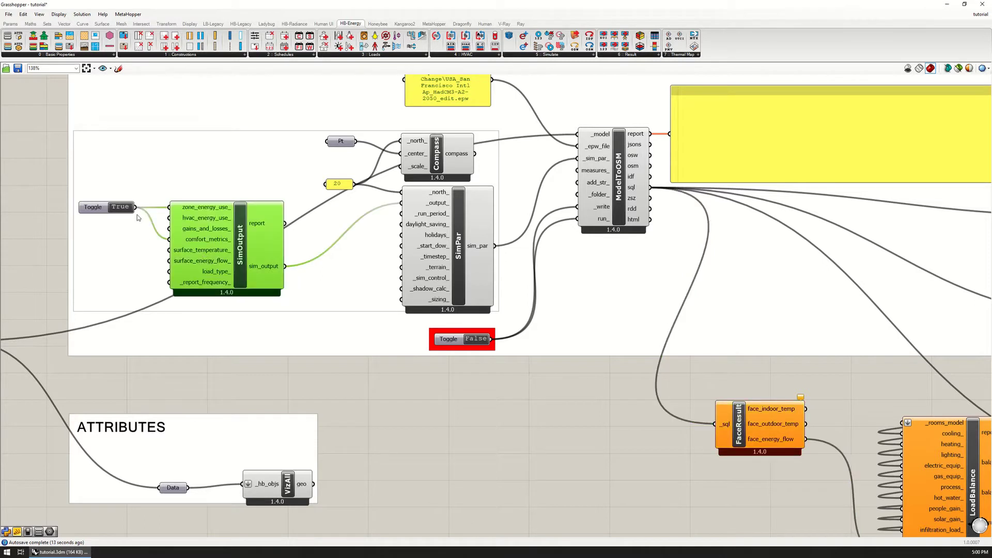
drag(135, 207, 169, 250)
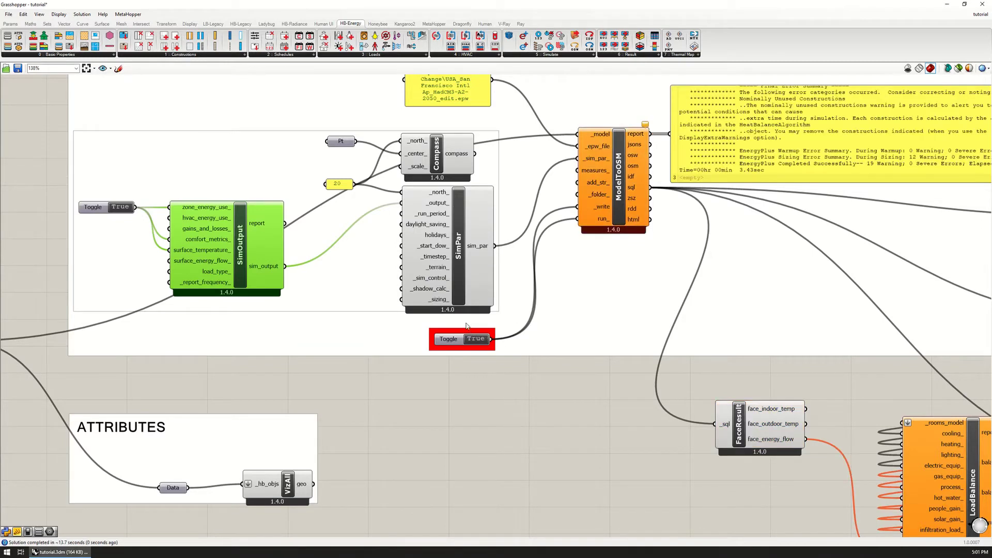
Move the LoadBalance component back beside the RoomEnergyResult component in the RESULTS group.
right_drag(824, 233, 439, 299)
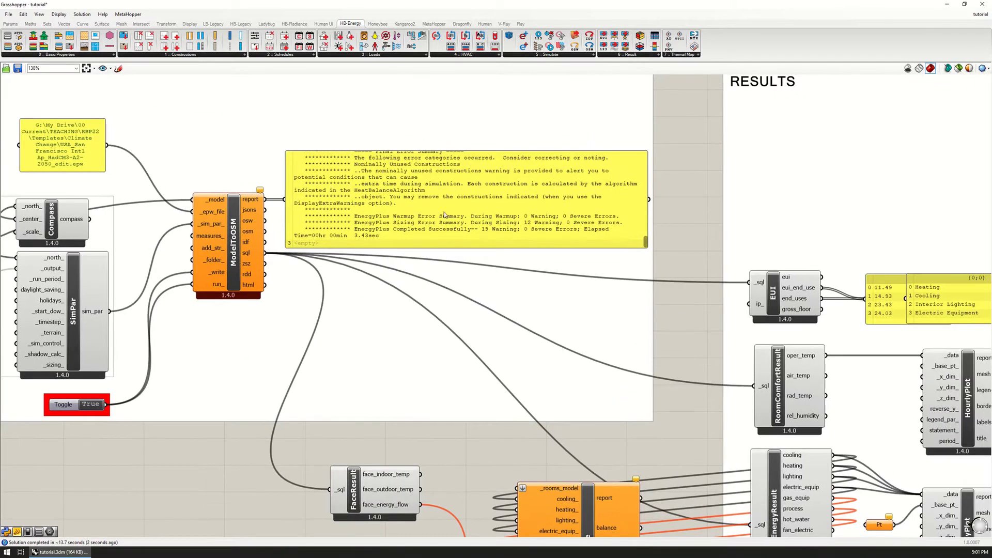
right_drag(599, 361, 442, 244)
scroll(442, 245, down, 2)
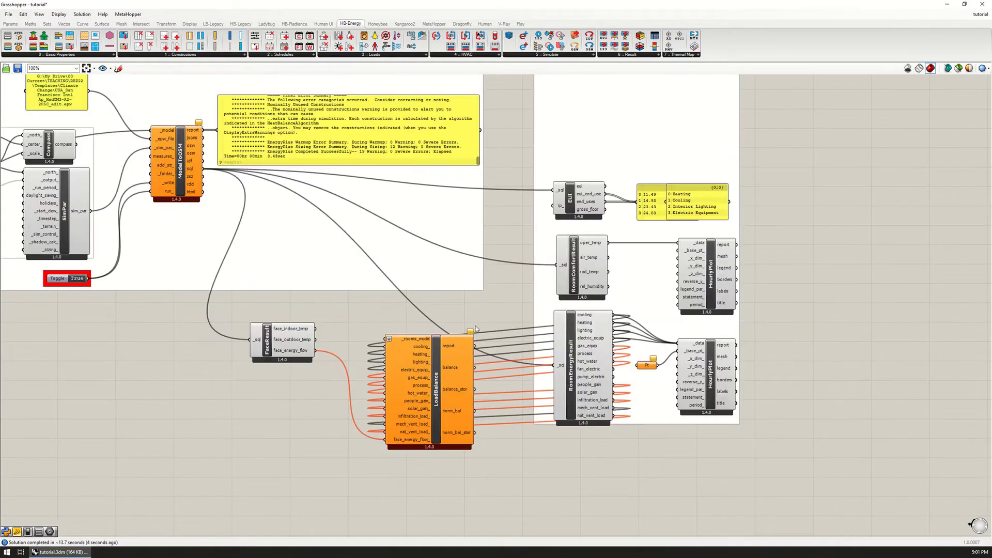
right_drag(475, 320, 464, 268)
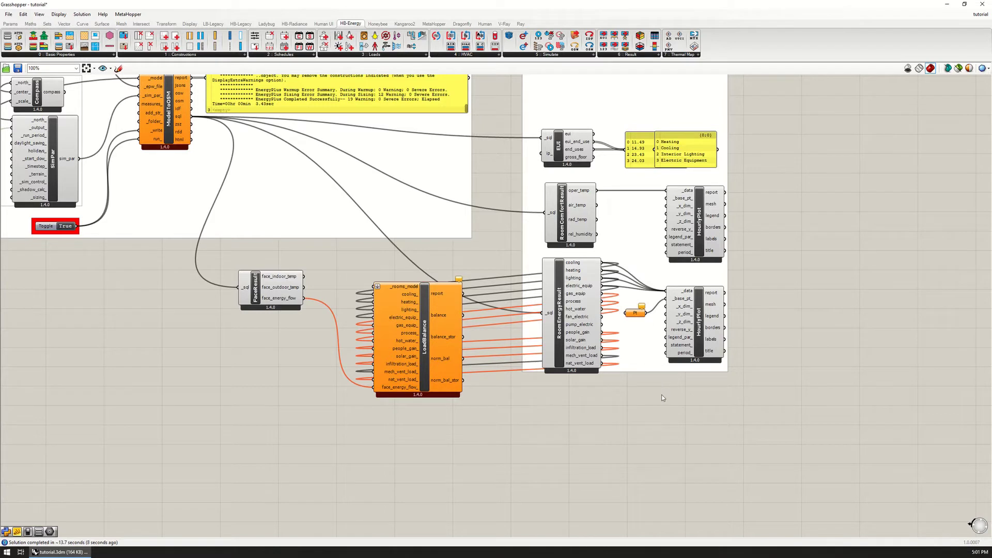
drag(425, 324, 714, 433)
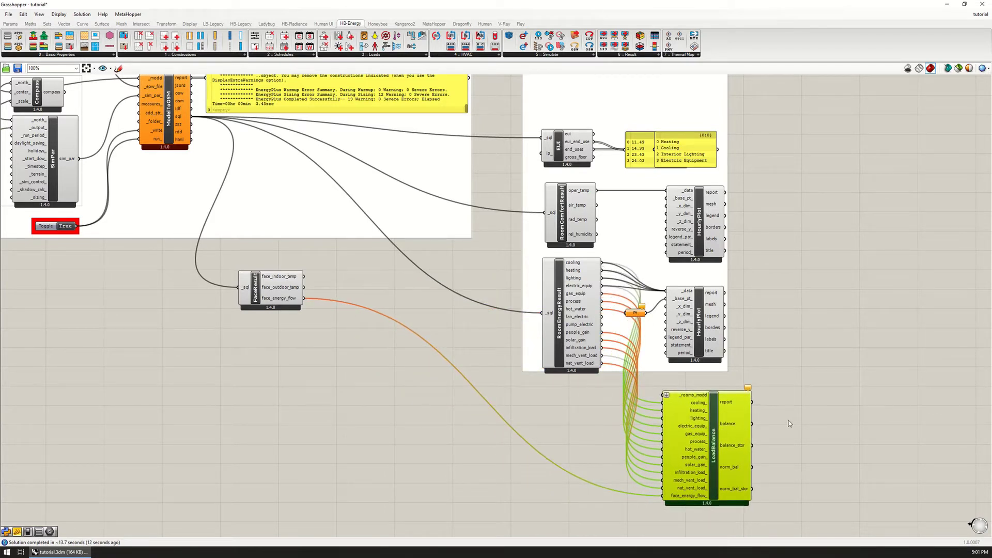
drag(789, 424, 699, 314)
scroll(699, 314, up, 4)
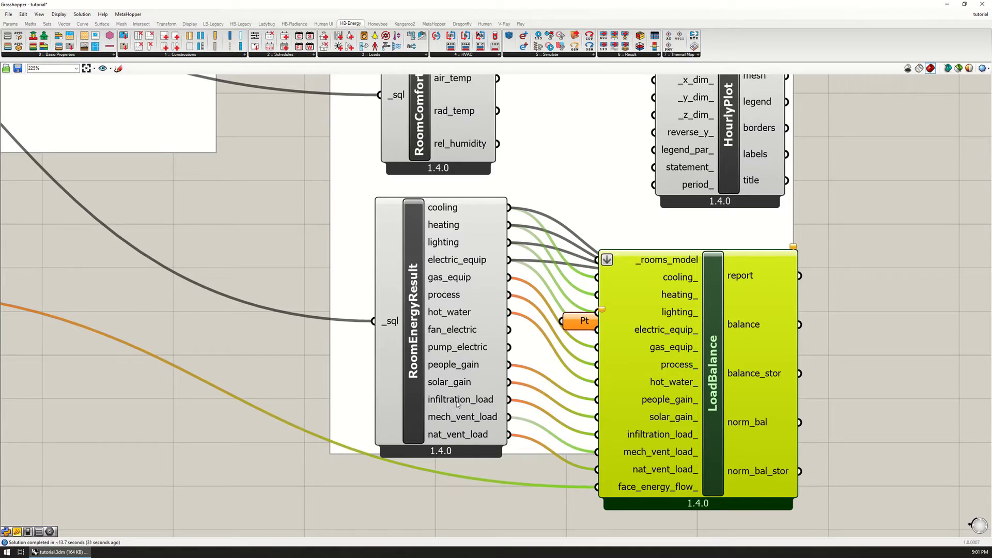
Connect the True toggle to SimOutput's gains_and_losses_ input as well.
scroll(699, 429, down, 5)
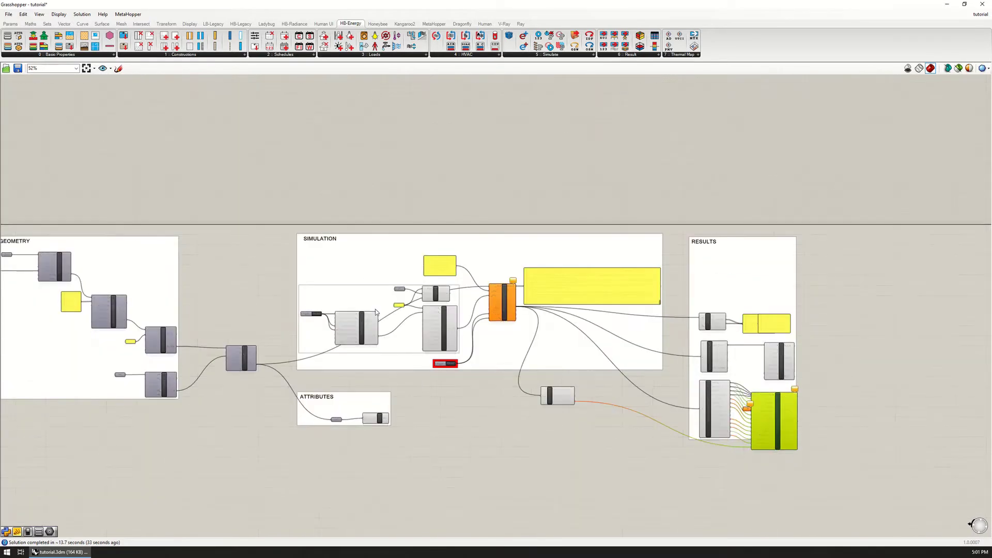
scroll(471, 296, up, 4)
scroll(471, 296, up, 3)
right_drag(290, 355, 521, 284)
scroll(521, 283, down, 3)
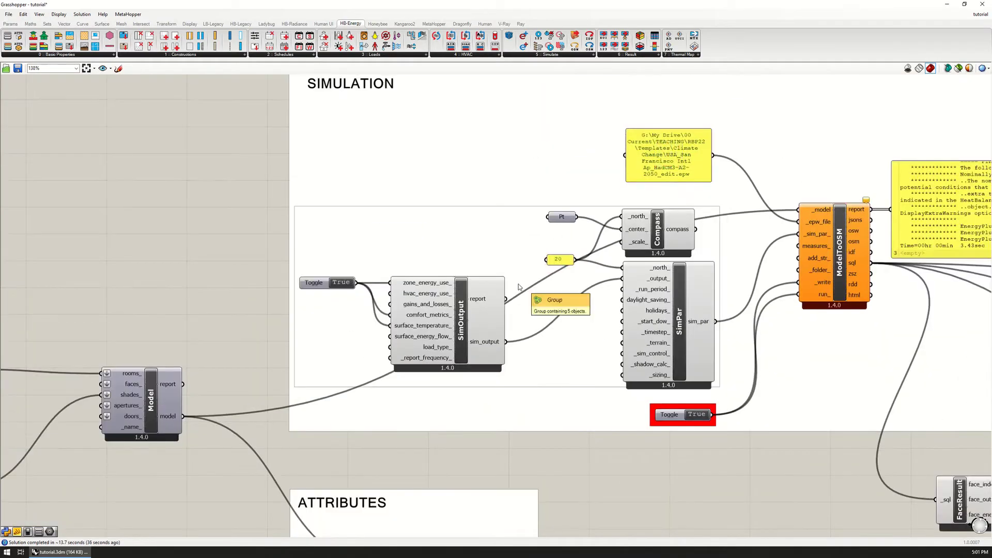
right_drag(736, 312, 457, 274)
scroll(124, 273, up, 3)
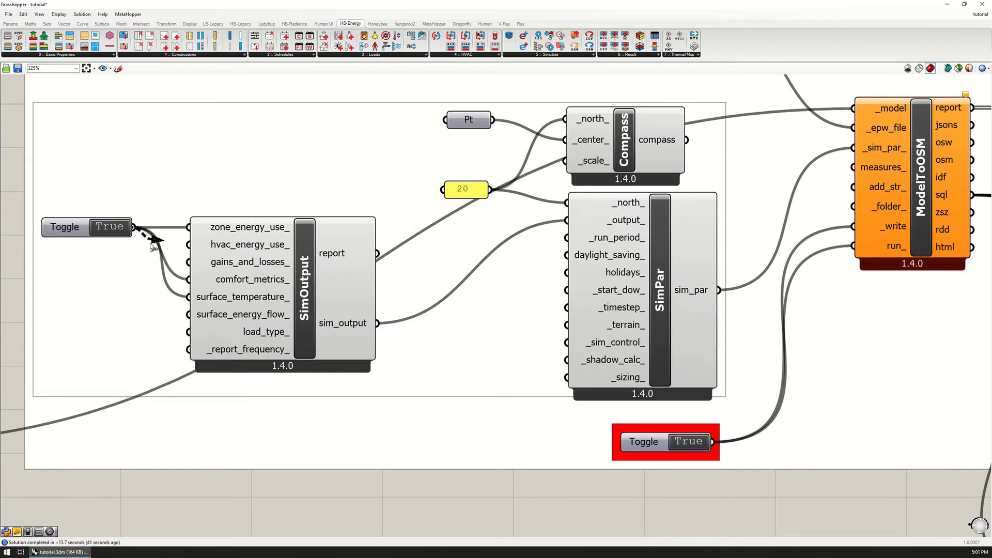
drag(151, 245, 186, 263)
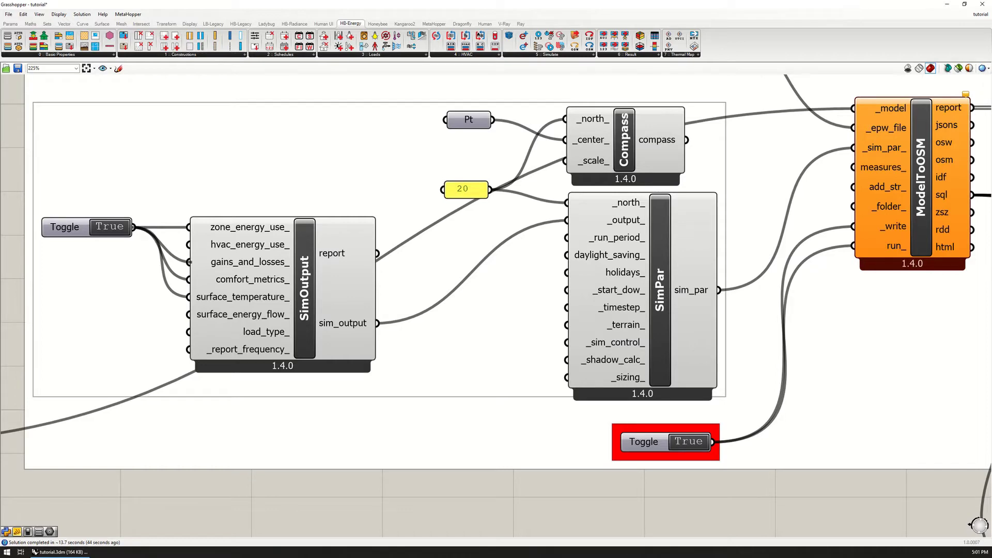
drag(268, 220, 536, 269)
drag(168, 177, 655, 209)
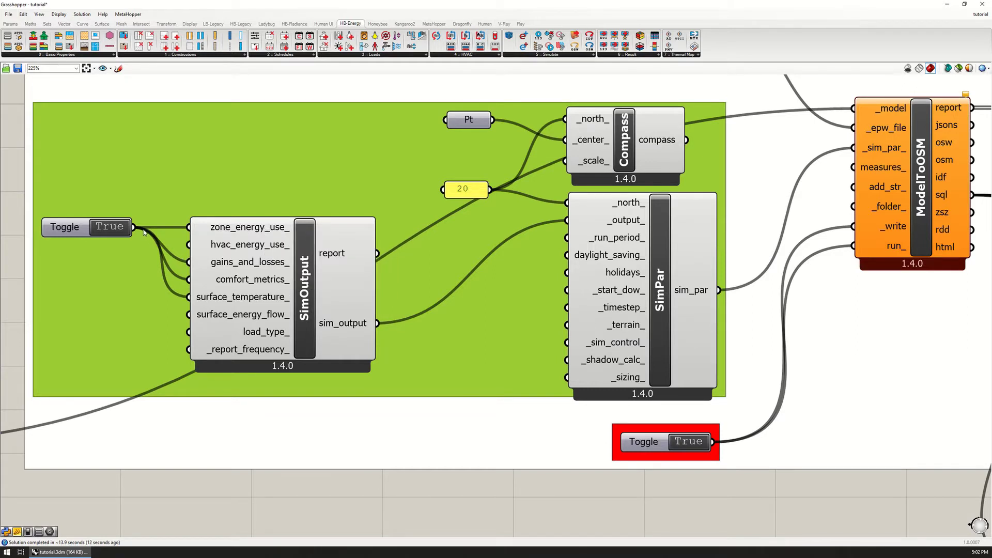
scroll(398, 408, down, 5)
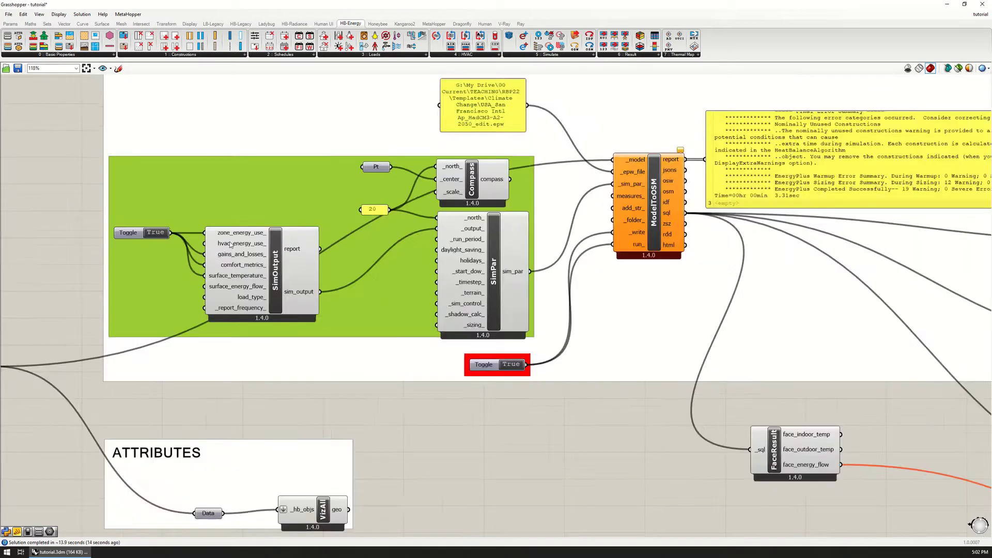
click(412, 388)
Move the FaceResult component closer to LoadBalance and wire ModelToOSM's sql output to its _sql input.
scroll(528, 345, up, 3)
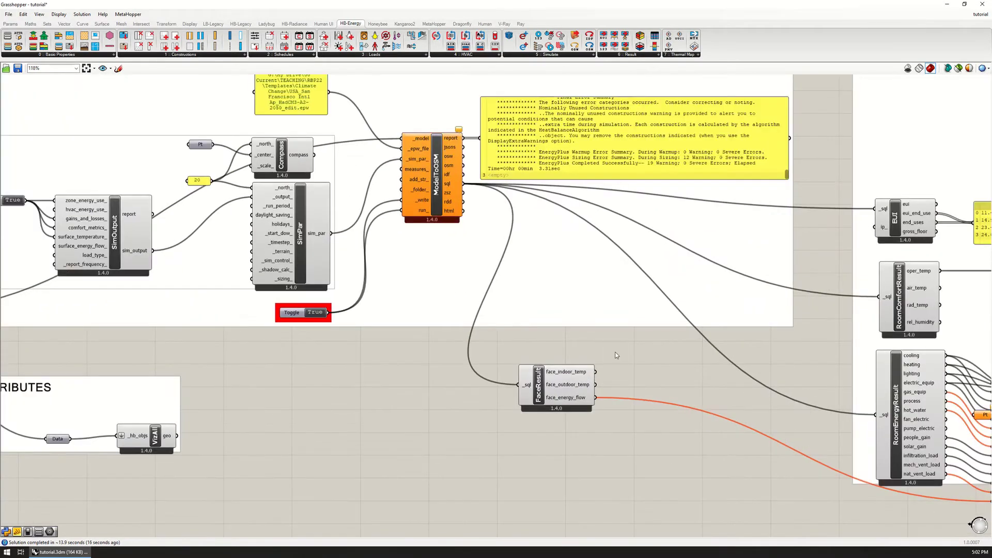
right_drag(615, 356, 298, 255)
drag(255, 288, 437, 377)
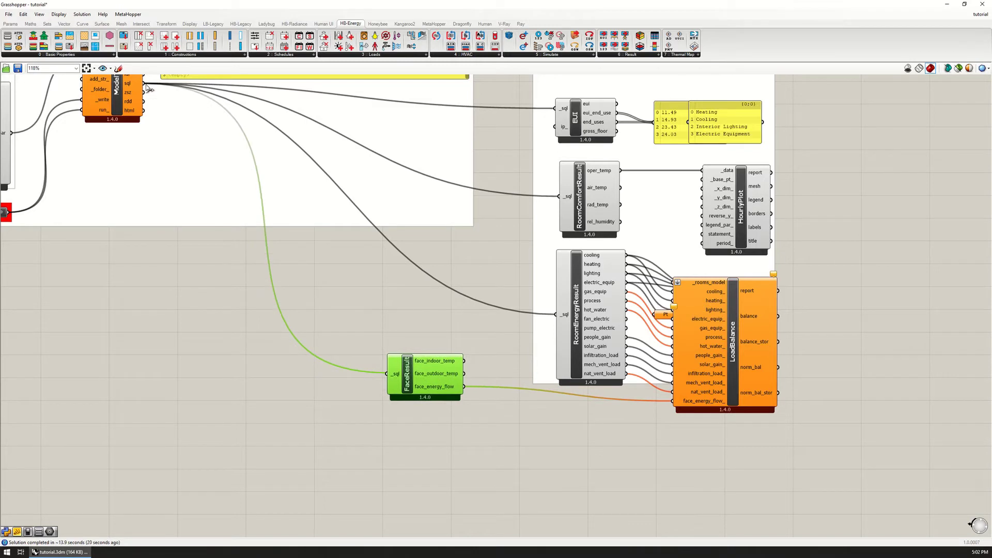
drag(149, 89, 393, 373)
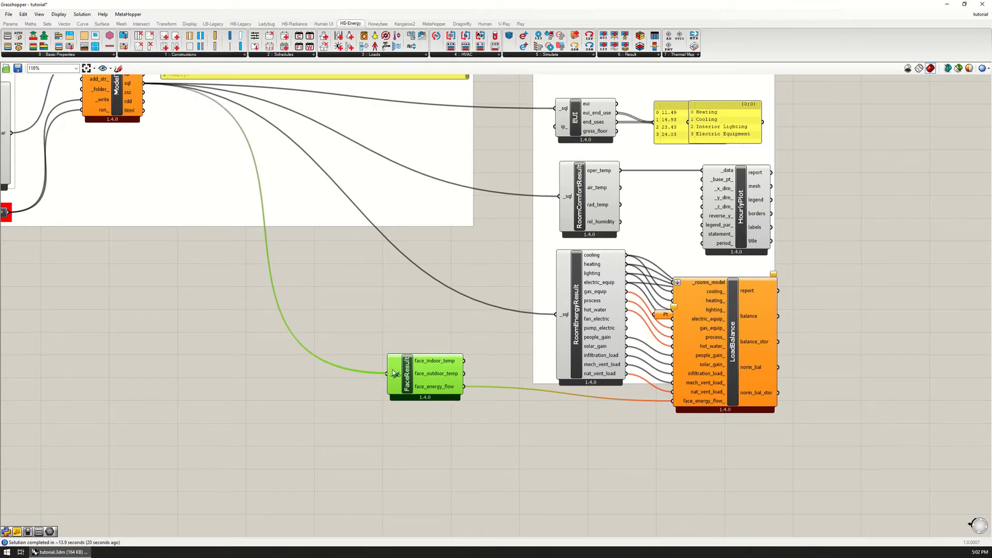
Examine FaceResult's face_energy_flow output and the wires running from RoomEnergyResult into LoadBalance.
click(448, 419)
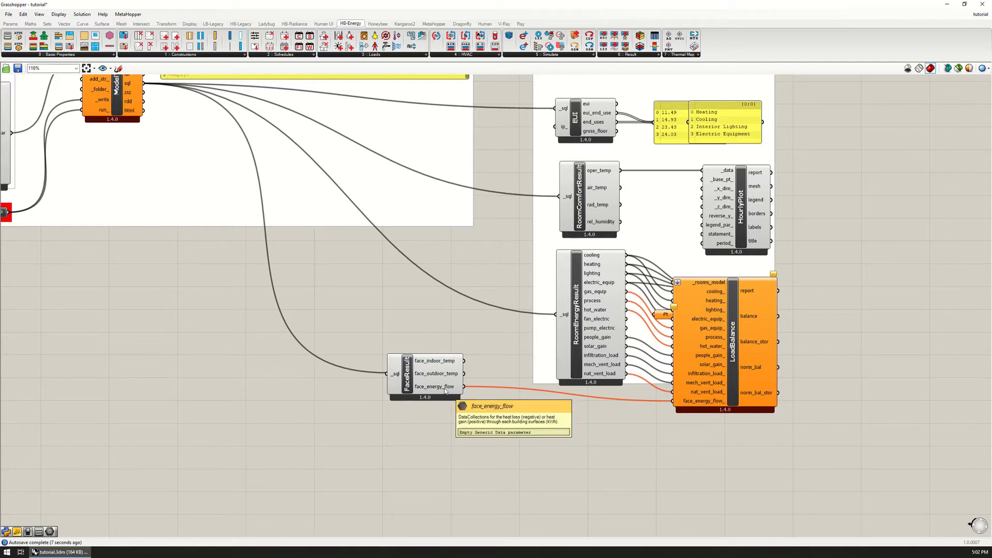
scroll(695, 359, up, 5)
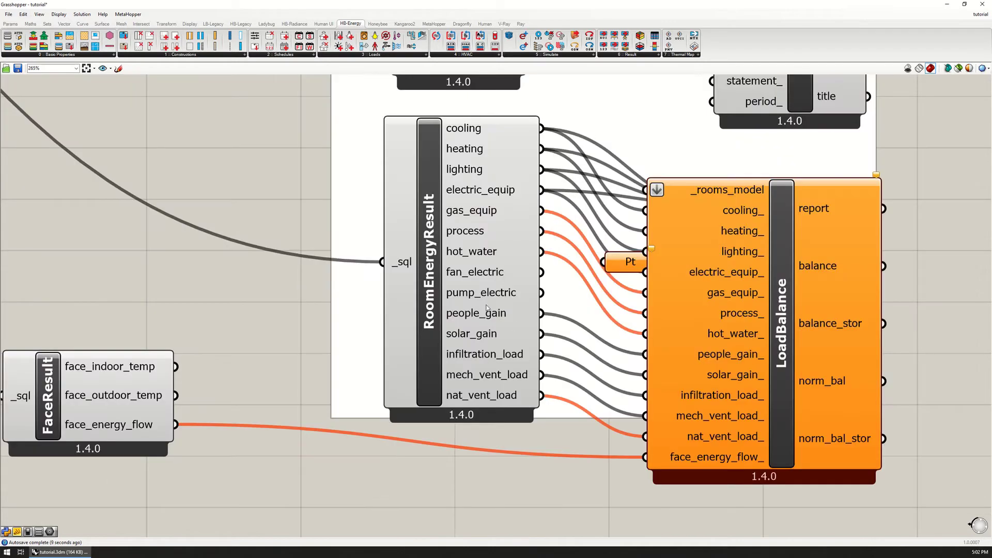
click(478, 380)
click(296, 301)
scroll(498, 454, down, 5)
scroll(548, 456, up, 1)
Rewire the True toggle on SimOutput from surface_temperature_ to surface_energy_flow_ with the run toggle at False, and rerun the simulation.
right_drag(346, 436, 545, 447)
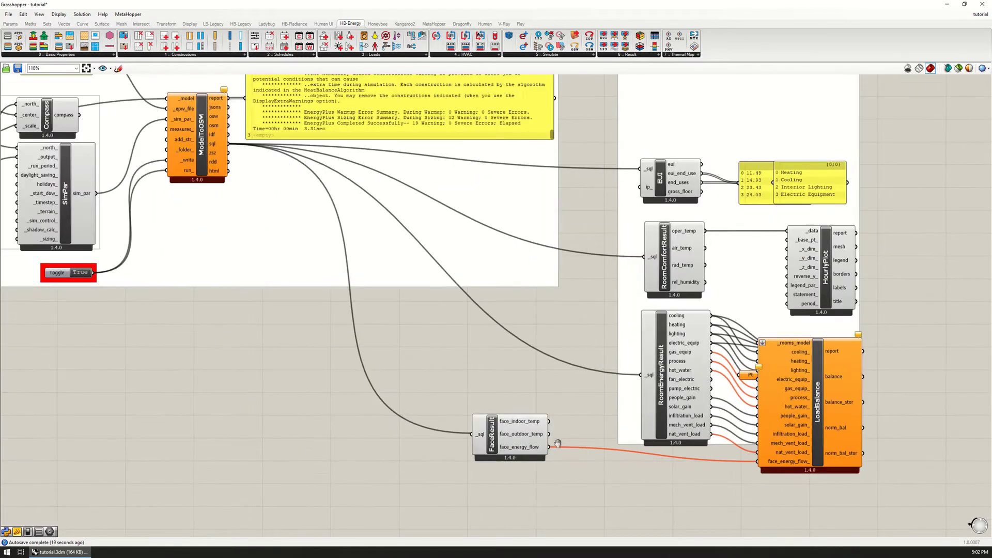
right_drag(463, 427, 564, 449)
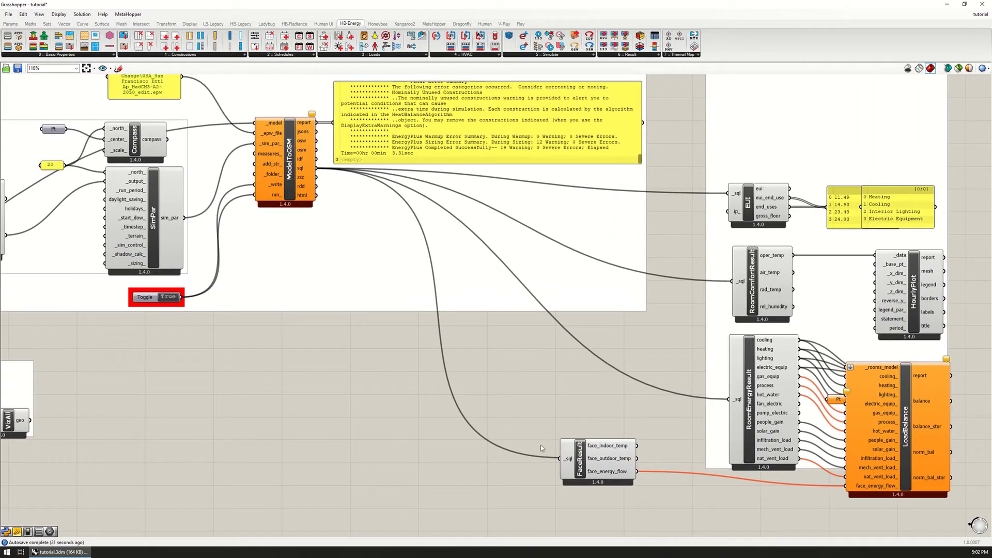
right_drag(394, 386, 658, 363)
scroll(331, 258, up, 3)
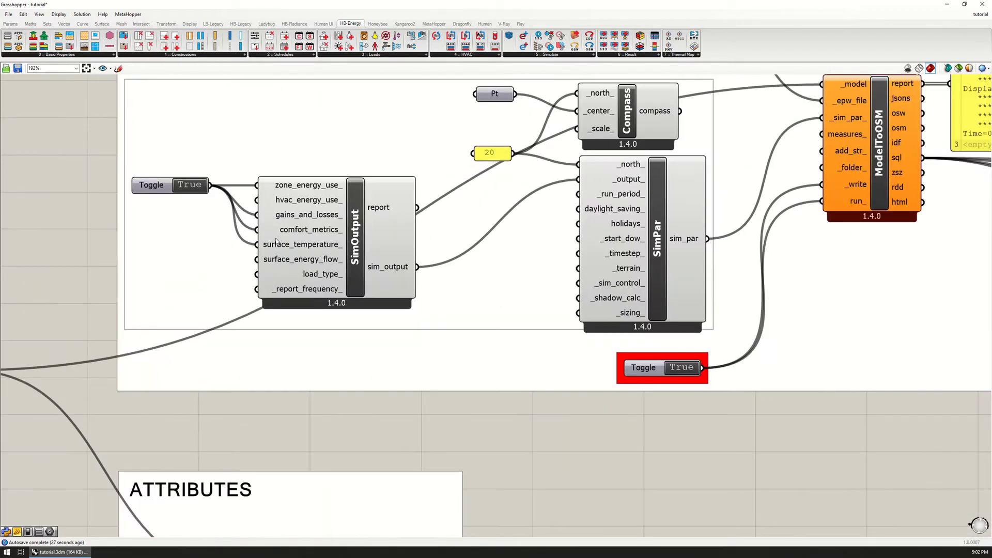
scroll(276, 241, up, 2)
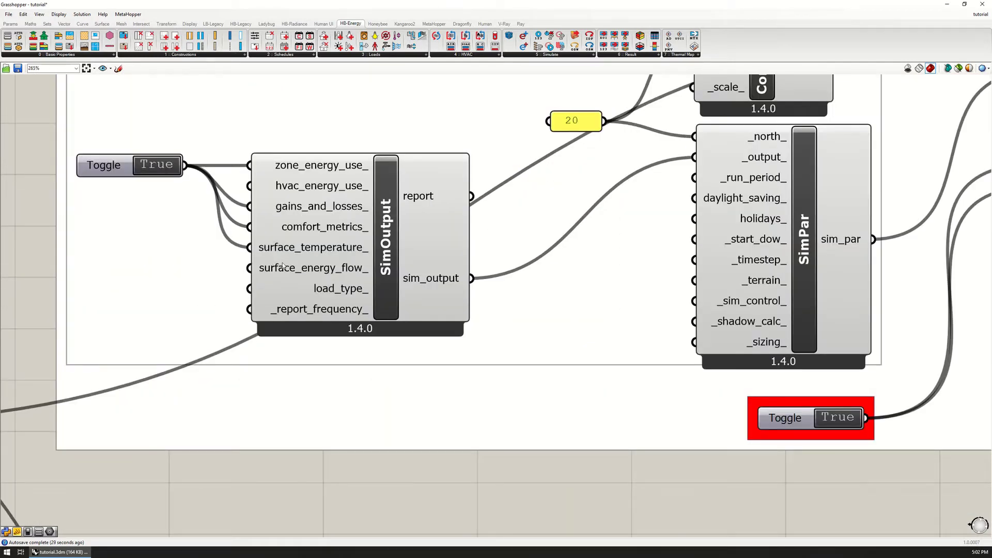
double_click(848, 424)
ctrl+drag(183, 172, 249, 247)
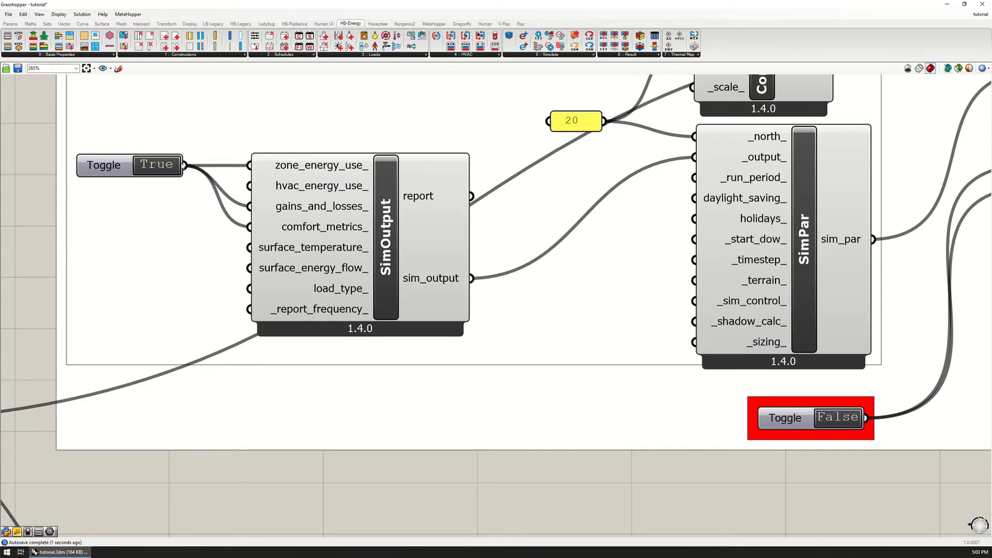
drag(185, 165, 250, 268)
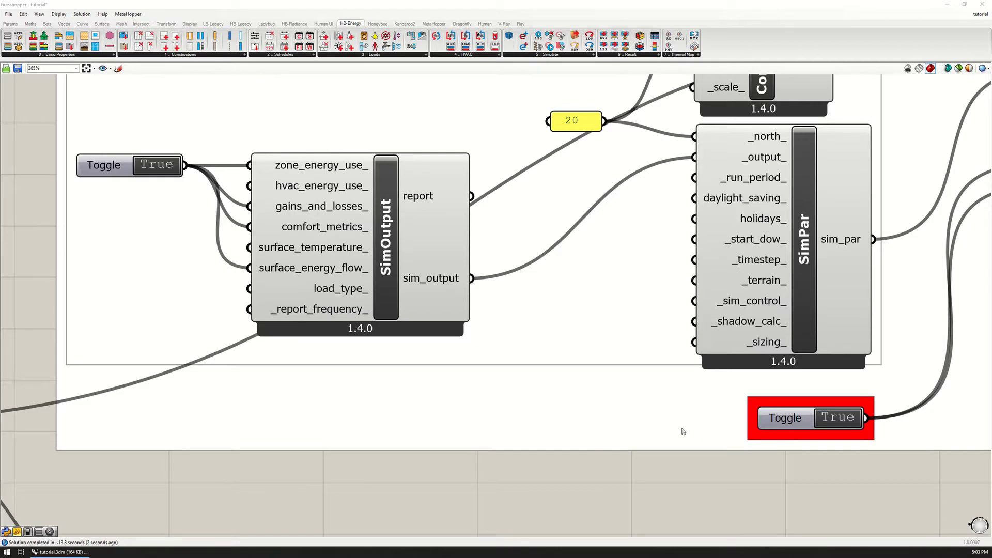
Move the FaceResult and LoadBalance components side by side into the free space below the RESULTS group.
right_drag(831, 471, 427, 311)
scroll(429, 310, down, 6)
scroll(606, 394, up, 4)
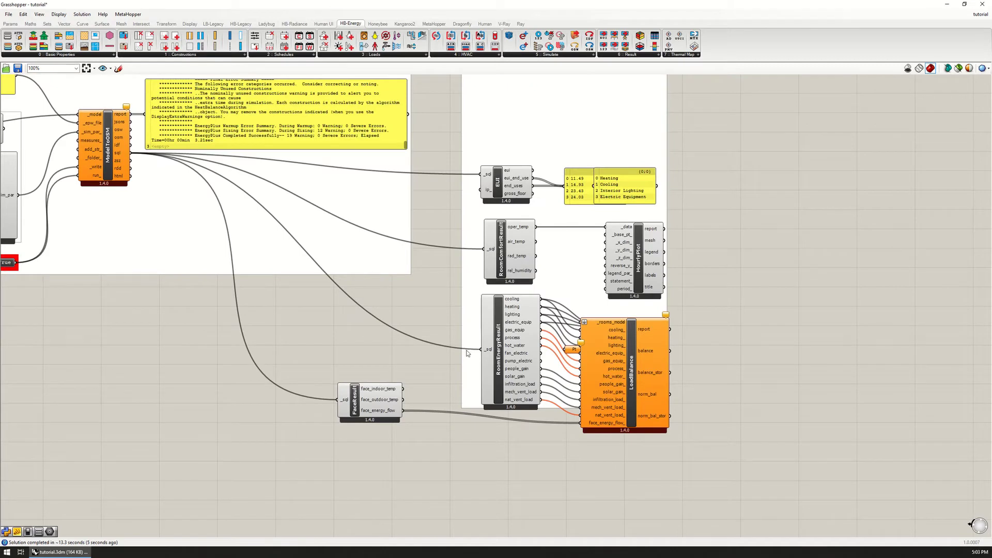
scroll(361, 432, up, 4)
drag(366, 408, 423, 434)
scroll(500, 436, down, 3)
drag(454, 363, 560, 431)
drag(720, 270, 756, 408)
click(882, 413)
right_drag(882, 413, 874, 374)
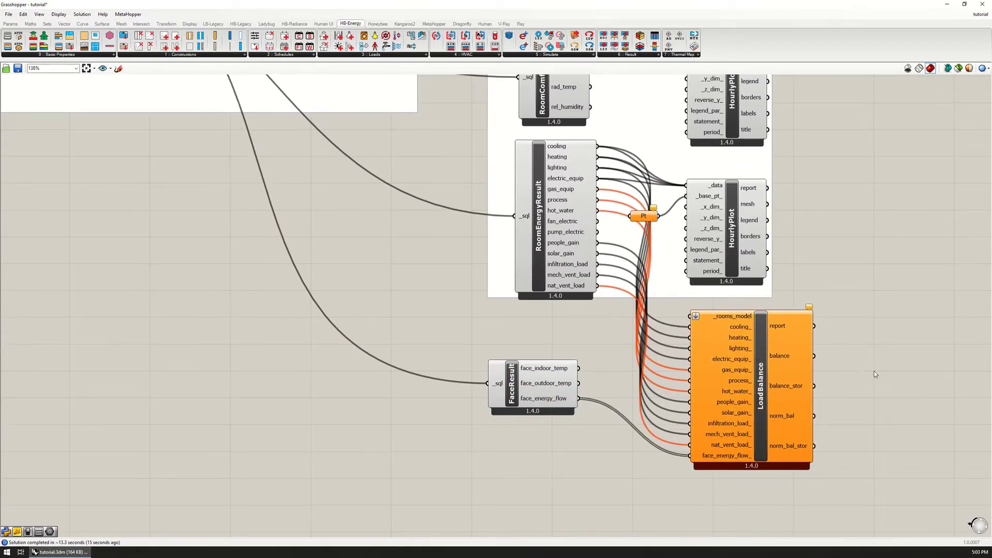
Bring LoadBalance next to the ATTRIBUTES group and connect the Data parameter's output to its _rooms_model input.
click(731, 338)
scroll(846, 349, down, 3)
drag(847, 350, 267, 268)
right_drag(268, 268, 643, 354)
scroll(643, 354, up, 4)
scroll(614, 354, down, 2)
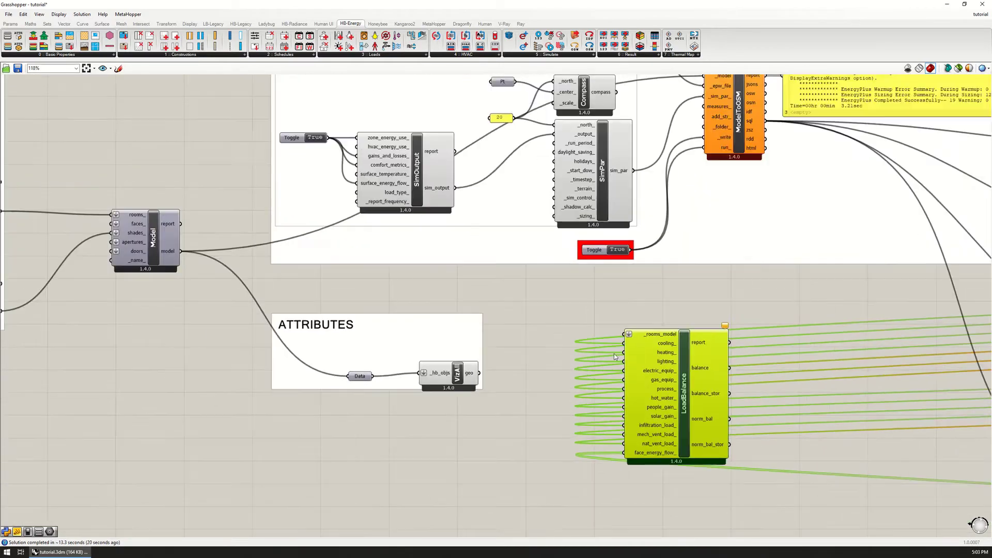
click(163, 256)
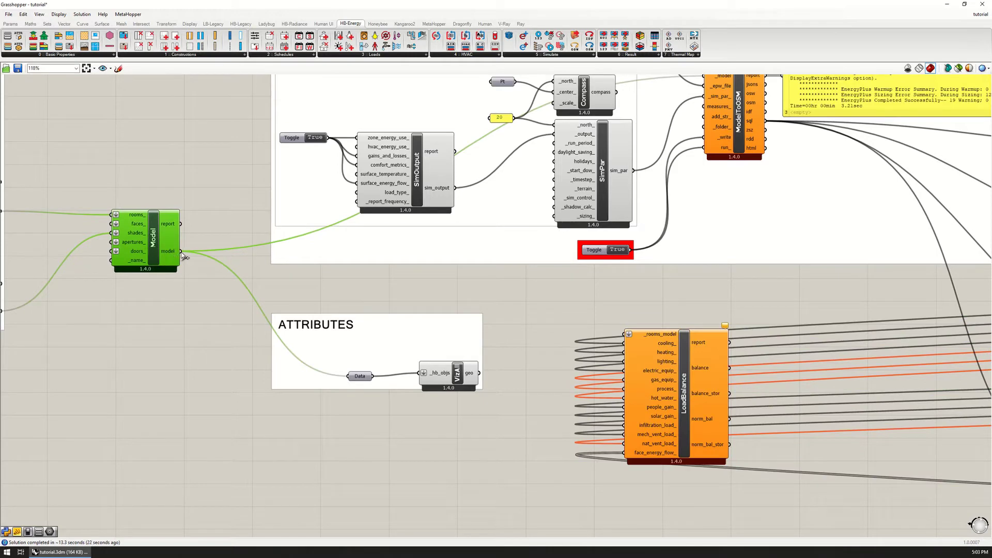
drag(180, 253, 367, 316)
drag(376, 379, 622, 335)
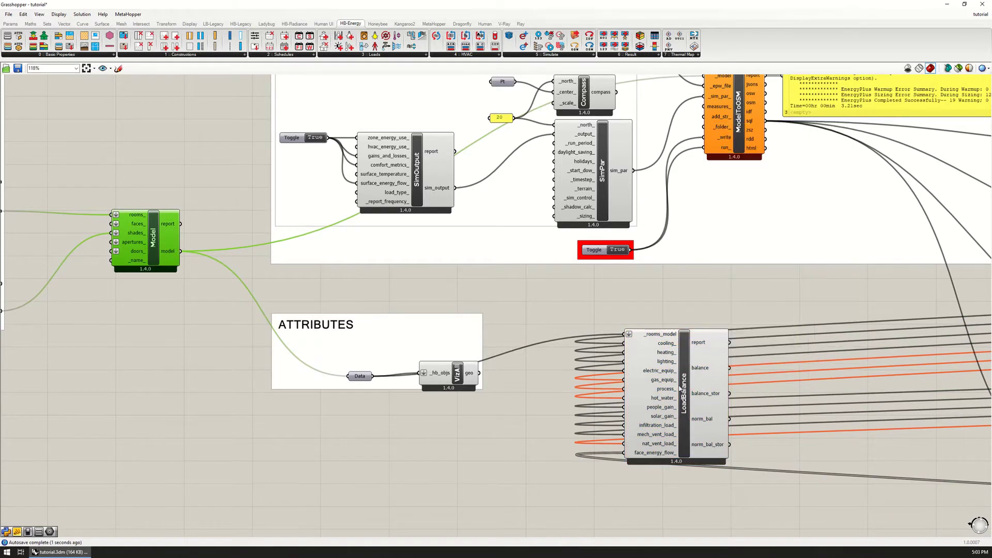
Move the LoadBalance component back beside FaceResult, below the RESULTS group.
click(668, 304)
drag(709, 371, 584, 279)
scroll(552, 281, down, 4)
scroll(553, 282, down, 3)
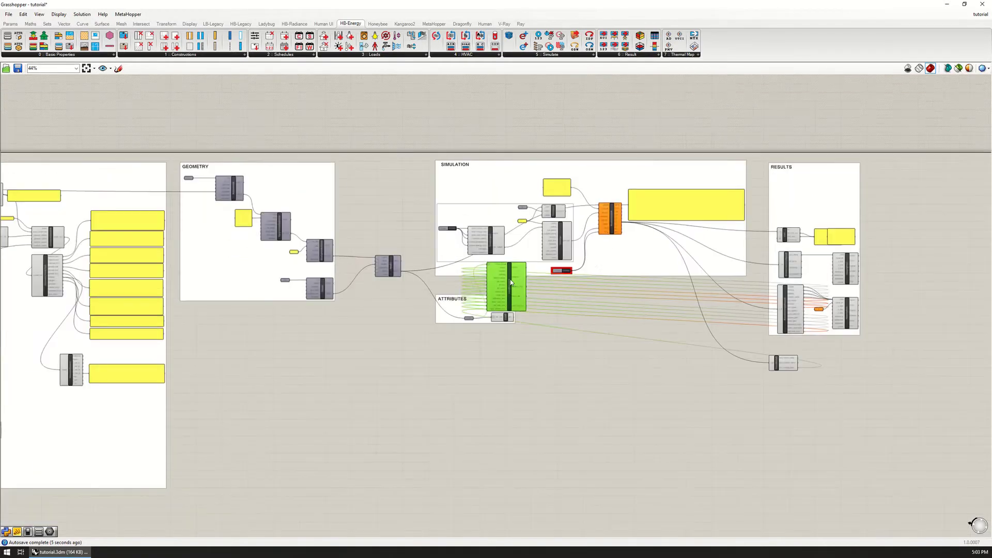
drag(508, 287, 877, 379)
scroll(857, 379, up, 6)
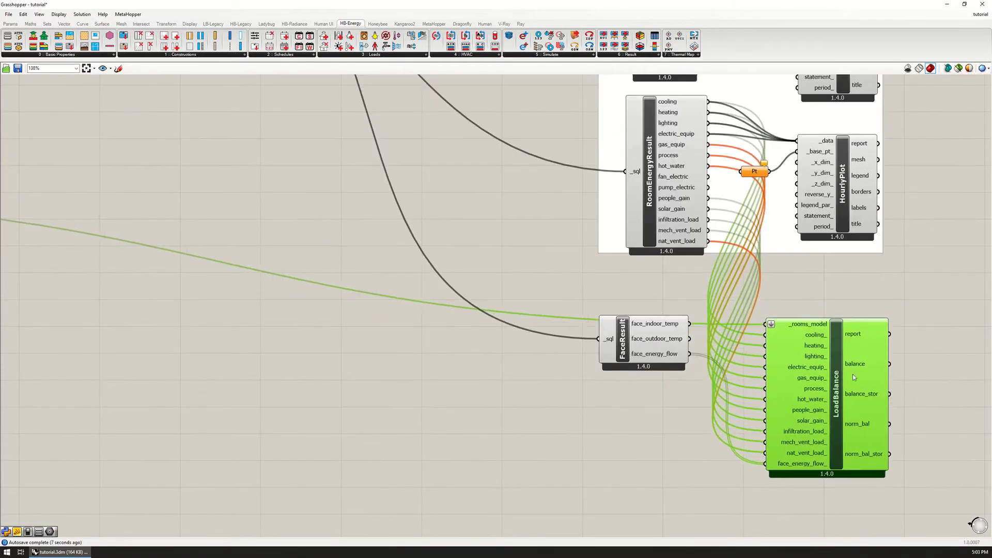
right_drag(853, 374, 618, 310)
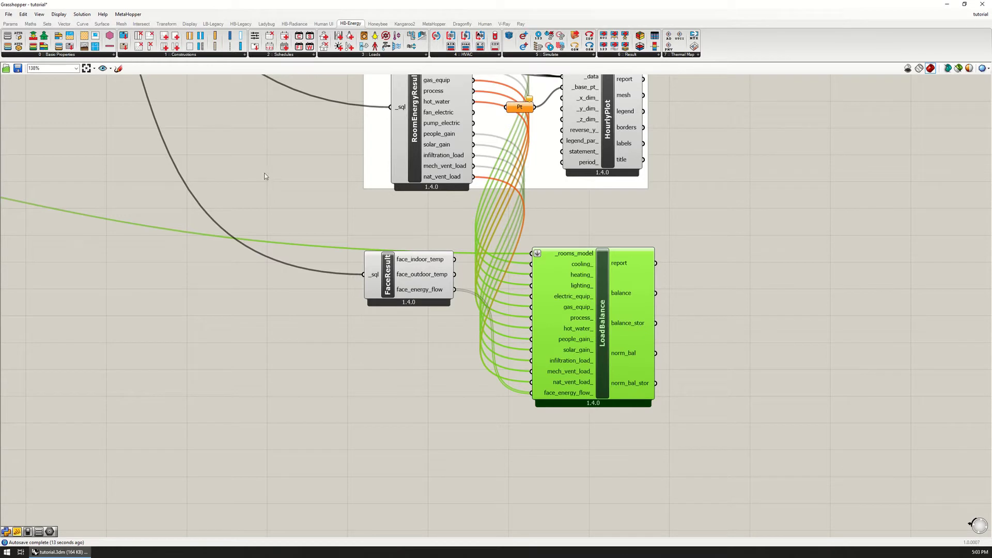
Add a Ladybug MonthlyChart component beside LoadBalance and connect the balance_stor output to its _data input.
click(243, 24)
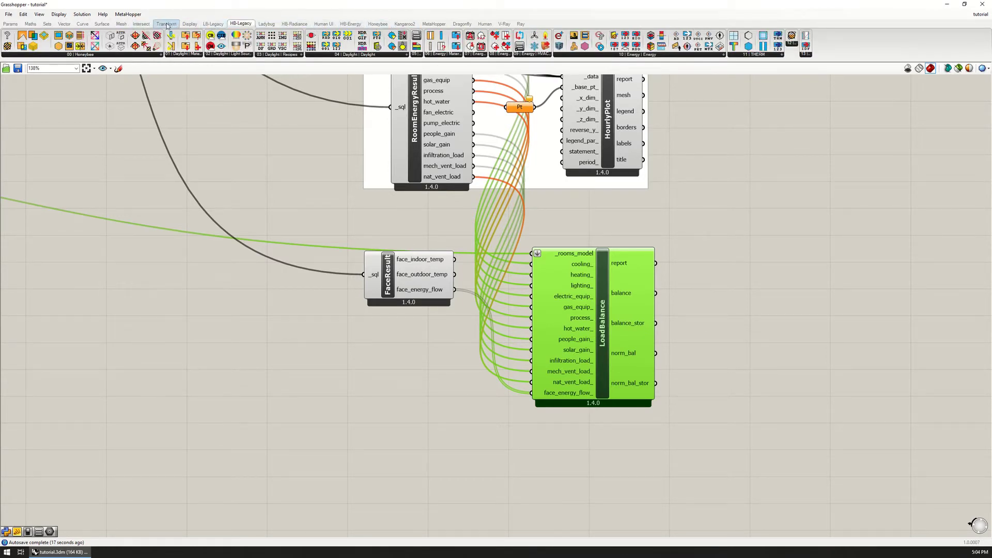
click(266, 23)
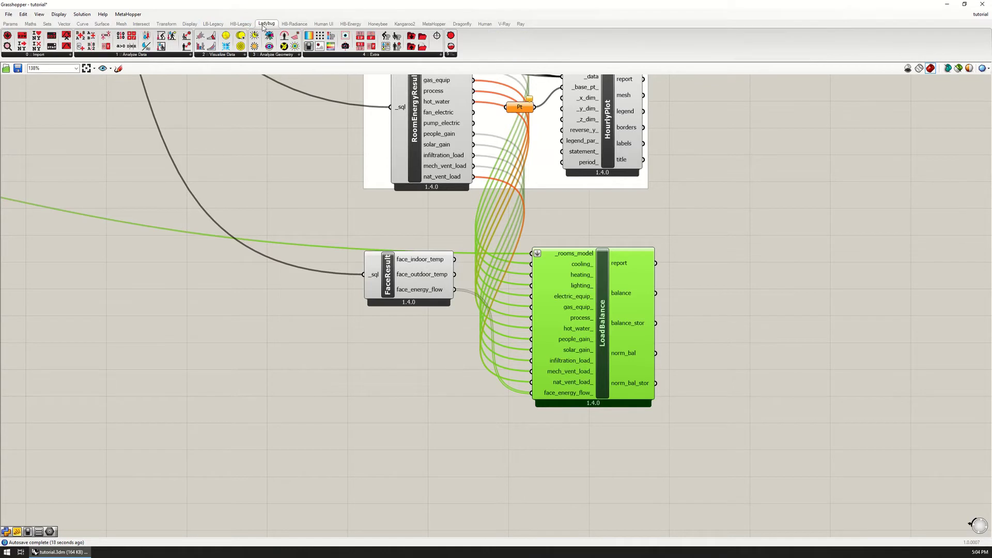
click(220, 55)
click(240, 80)
click(688, 250)
drag(689, 250, 744, 337)
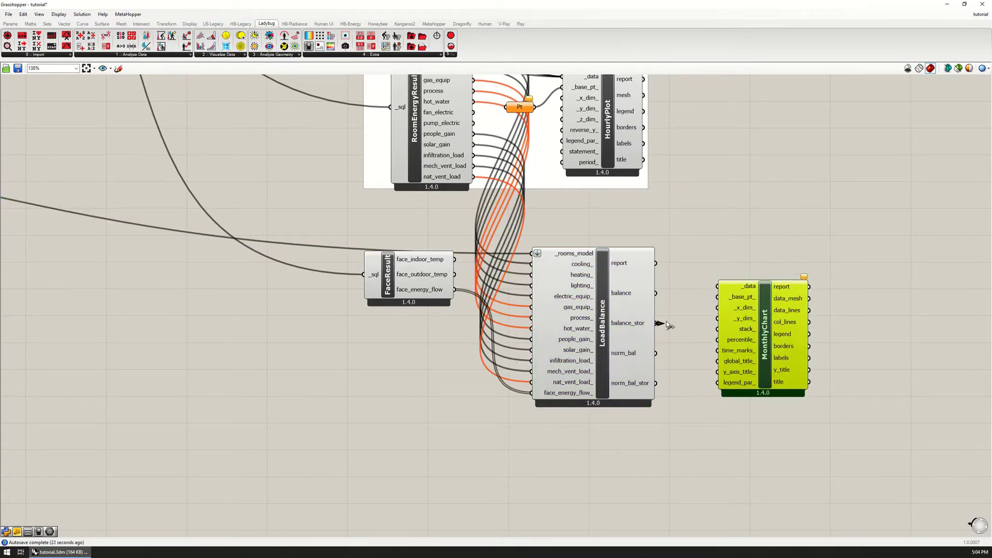
drag(656, 323, 718, 287)
drag(761, 313, 779, 331)
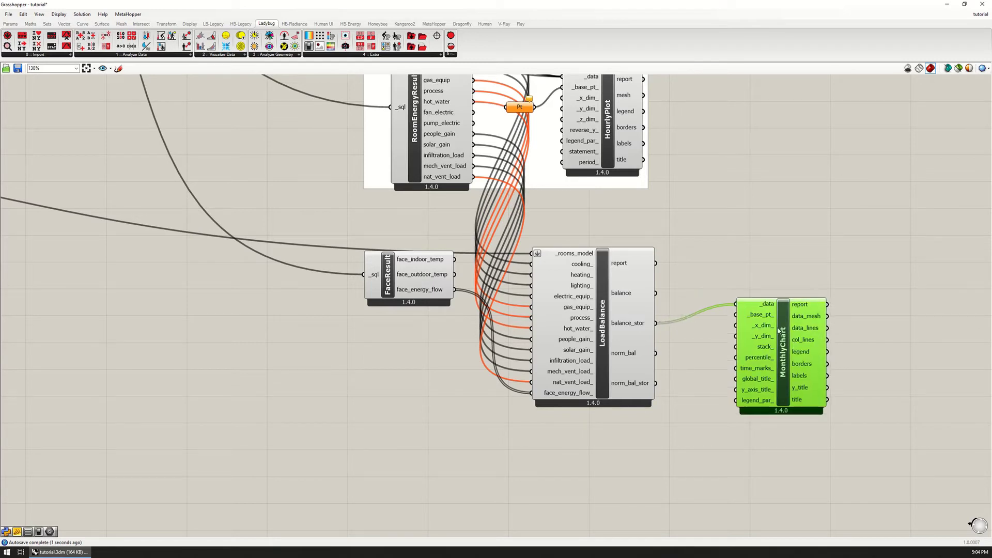
click(764, 264)
Dock the Grasshopper window beside Rhino and restore the four-viewport layout with all charts visible in the Top view.
double_click(700, 4)
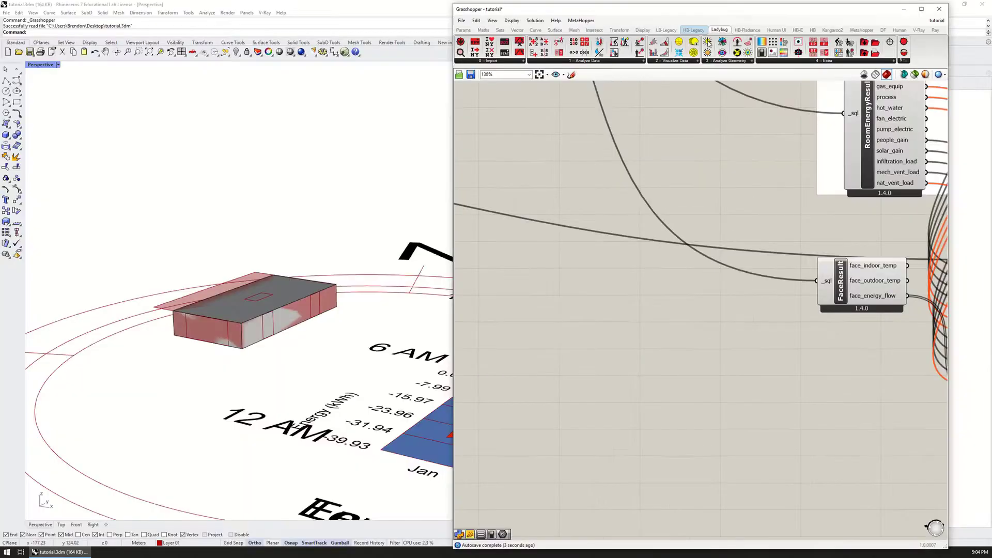
drag(709, 9, 989, 113)
double_click(38, 66)
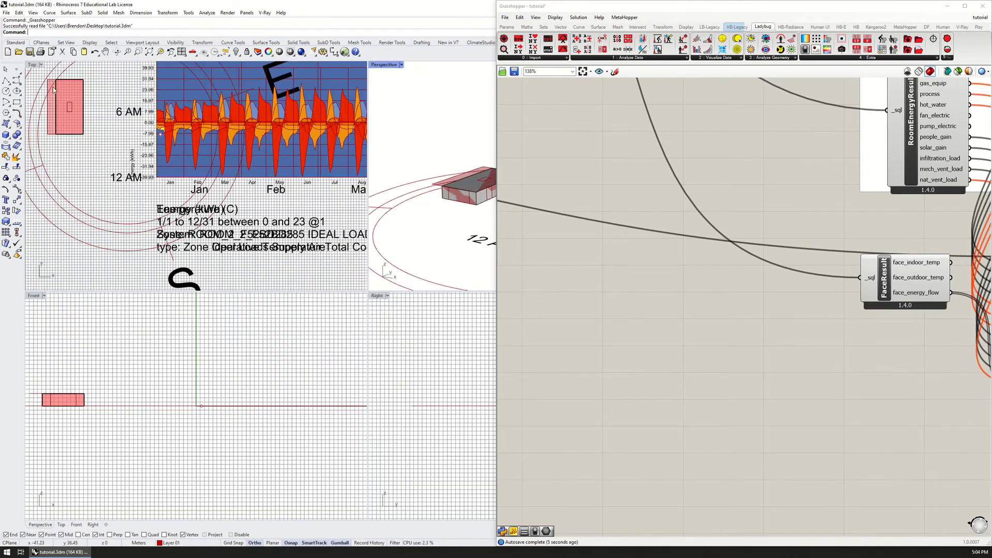
scroll(209, 234, down, 3)
scroll(209, 234, up, 6)
scroll(141, 207, down, 5)
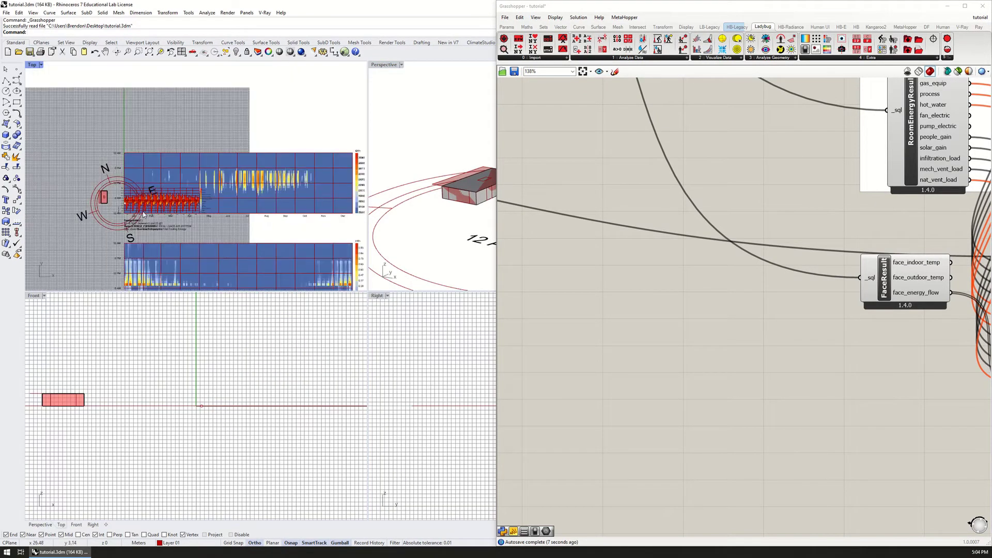
Place a point above the upper hourly plot in Rhino's Top viewport and select it.
click(17, 69)
click(124, 130)
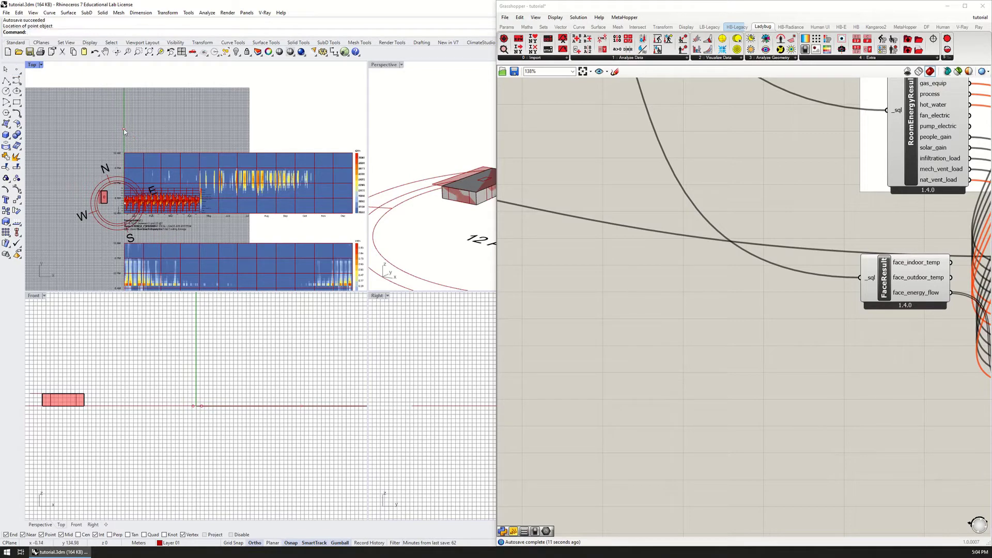
click(124, 130)
Add a Point parameter below LoadBalance, assign the selected Rhino point to it, and connect it to MonthlyChart's _base_pt_ input.
right_drag(897, 336, 654, 343)
right_drag(944, 430, 794, 416)
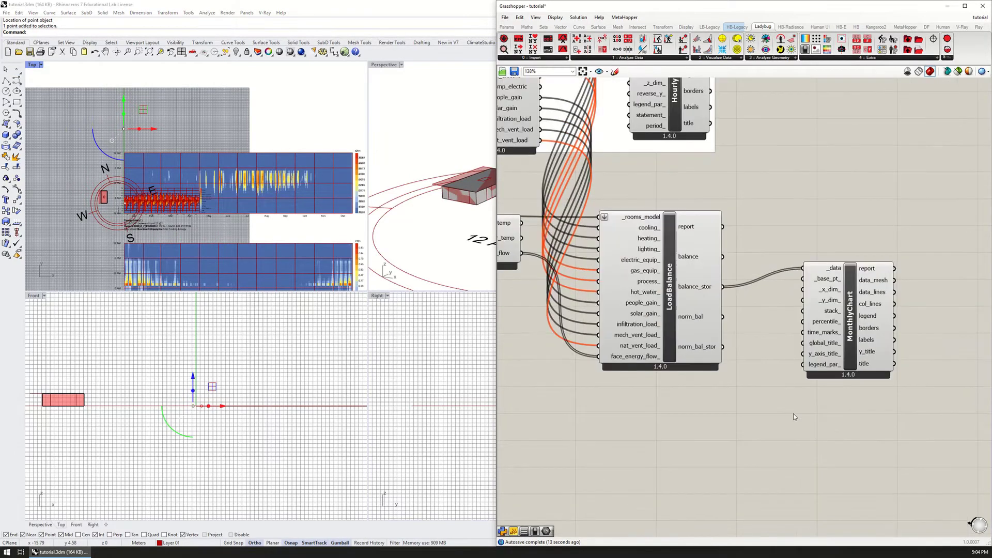
scroll(796, 393, down, 2)
right_drag(714, 371, 747, 360)
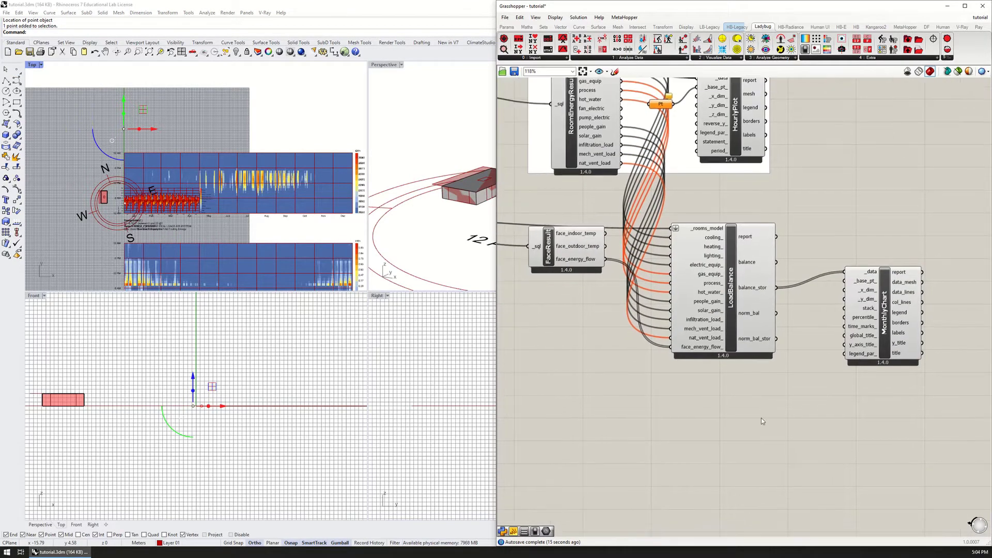
double_click(748, 426)
text(pt)
key(Return)
right_click(743, 423)
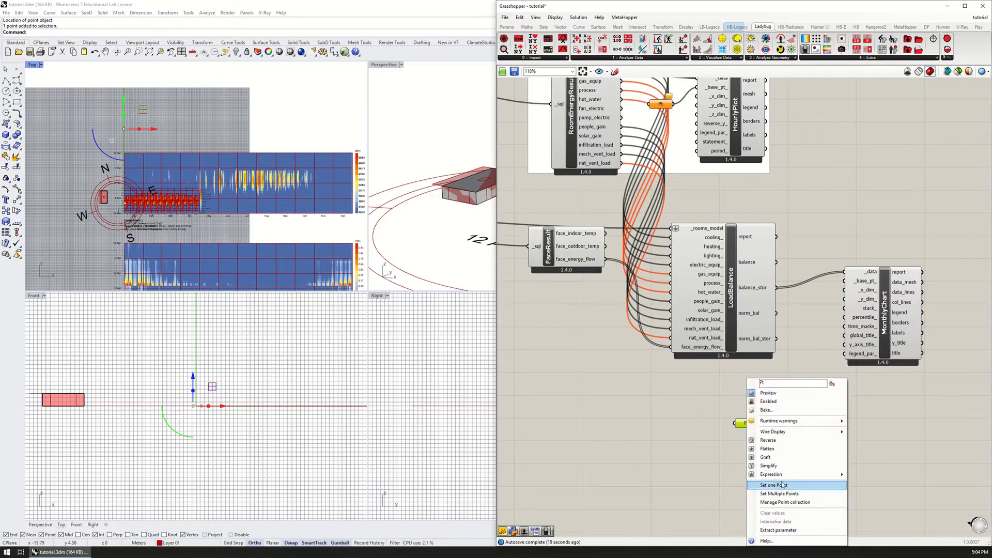
click(810, 439)
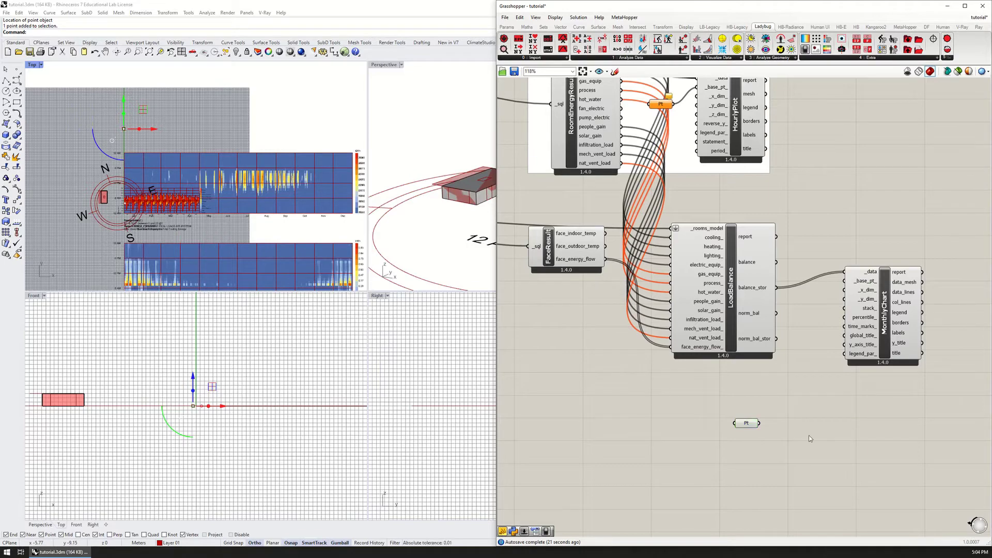
drag(759, 423, 844, 281)
drag(747, 424, 774, 379)
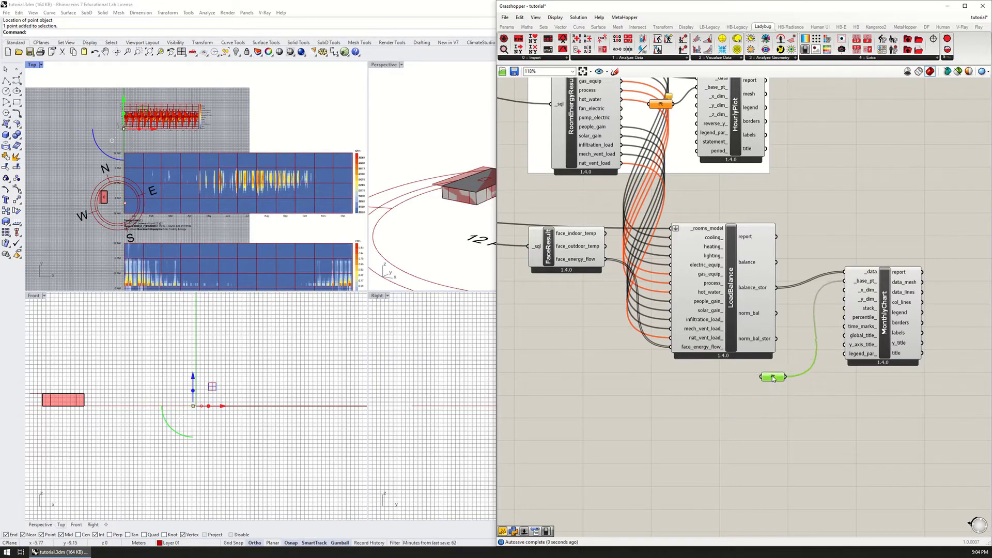
Maximize Rhino's Top viewport and examine the monthly energy balance chart across the months.
click(255, 121)
scroll(129, 104, up, 5)
double_click(32, 65)
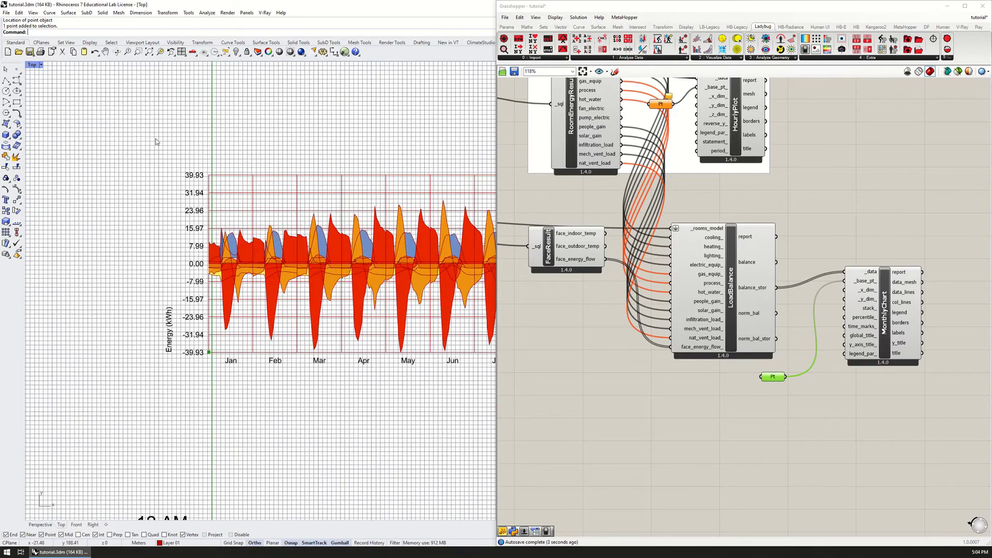
scroll(283, 228, down, 4)
scroll(283, 228, up, 2)
right_drag(185, 235, 209, 263)
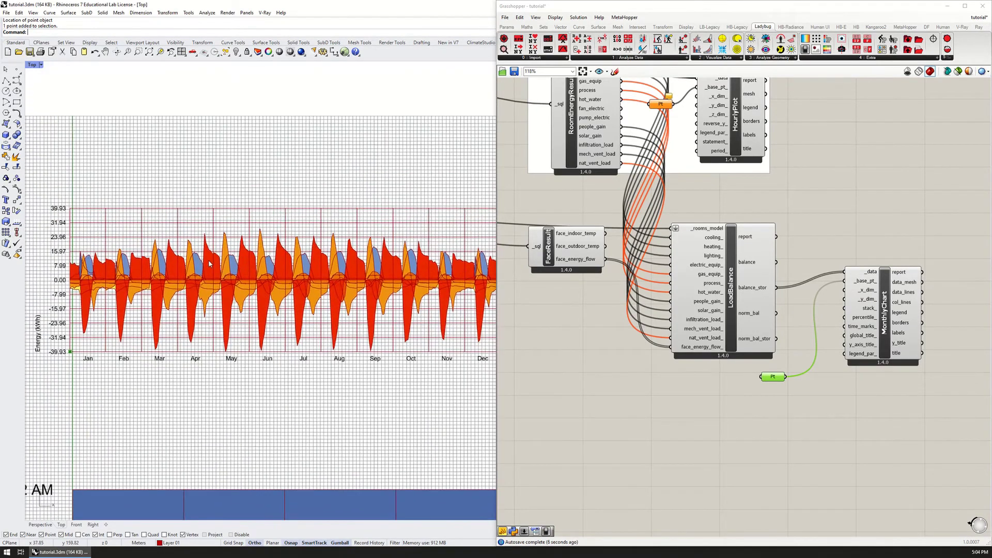
scroll(151, 282, up, 3)
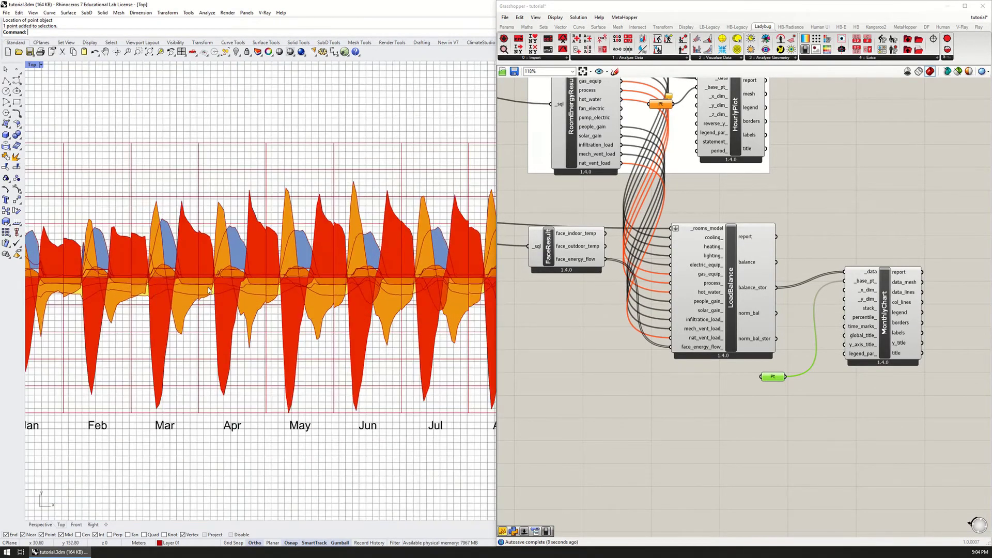
scroll(208, 290, down, 1)
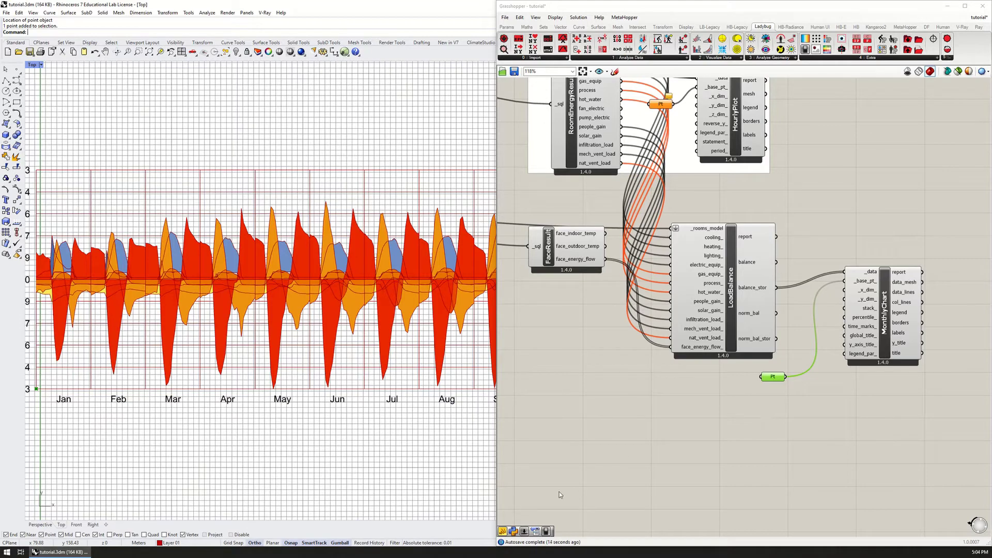
Add a Boolean toggle below the Point parameter and connect it to MonthlyChart's stack_ input.
double_click(801, 400)
text(toggle)
key(Return)
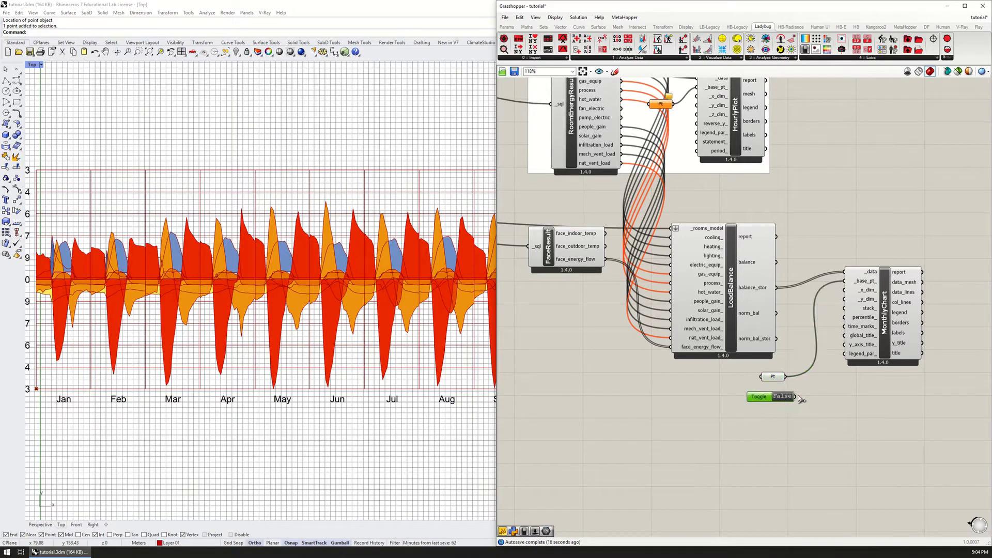
drag(800, 399, 852, 309)
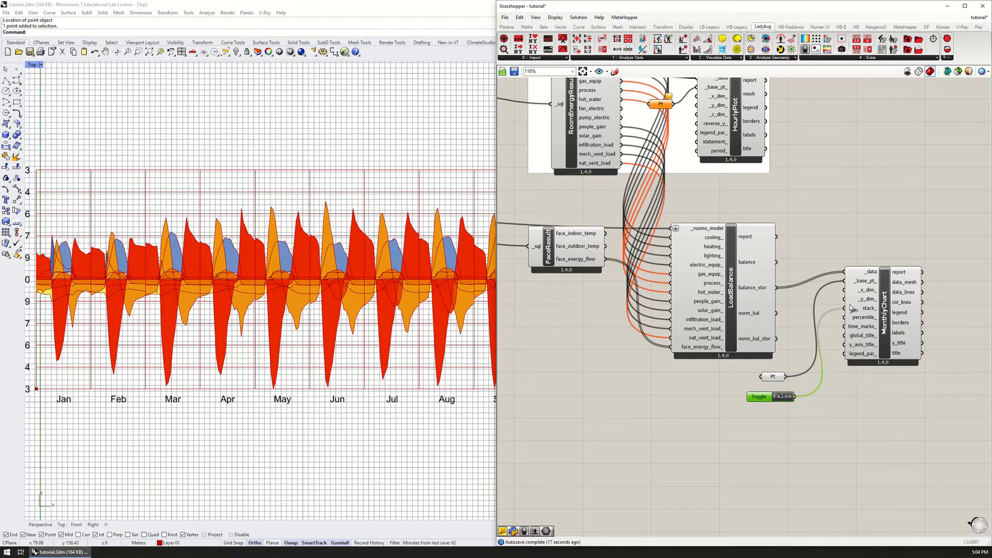
Set the stack_ toggle to True and inspect the stacked monthly chart's final months and legend in an enlarged Rhino viewport.
double_click(782, 397)
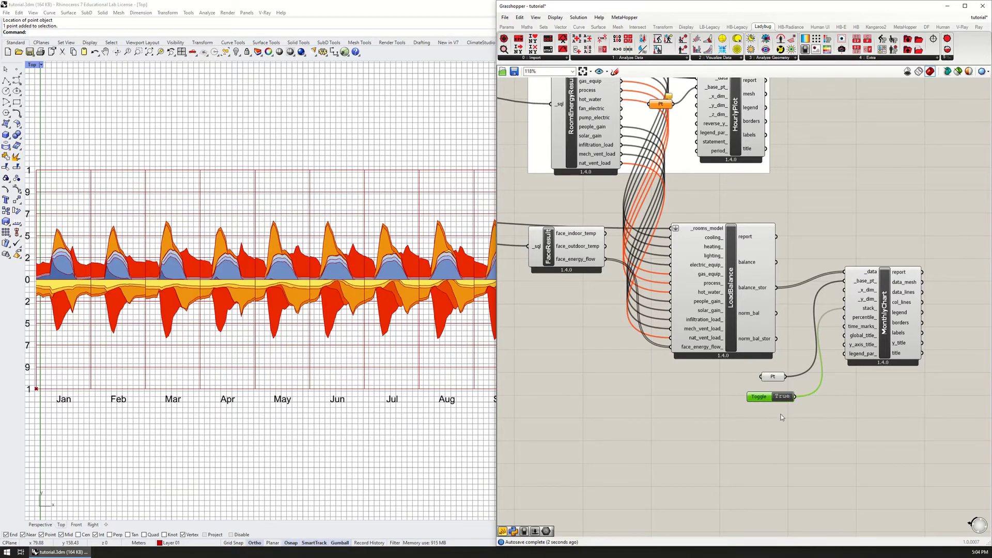
click(630, 411)
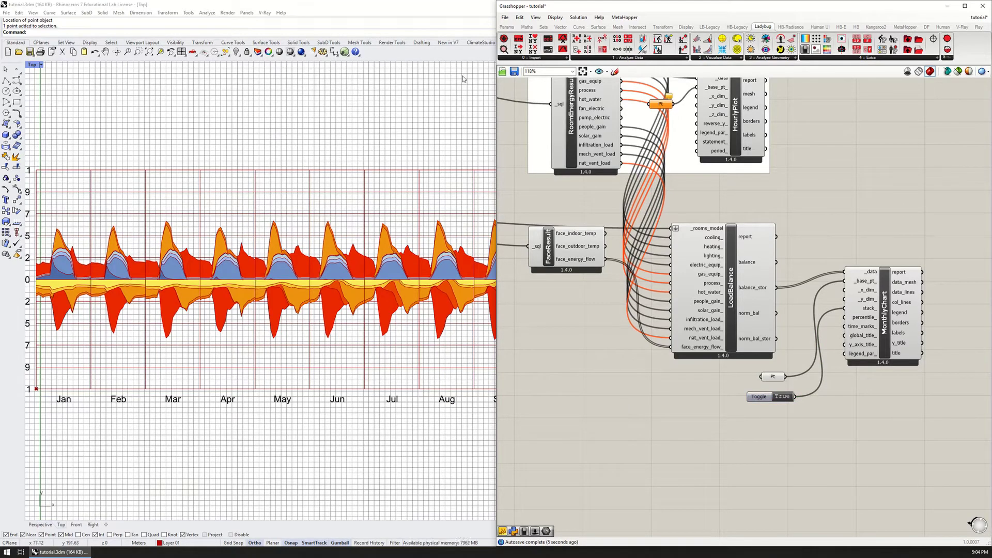
drag(496, 108, 709, 123)
right_drag(571, 177, 429, 181)
scroll(611, 254, up, 2)
scroll(611, 254, up, 1)
right_drag(611, 254, 582, 251)
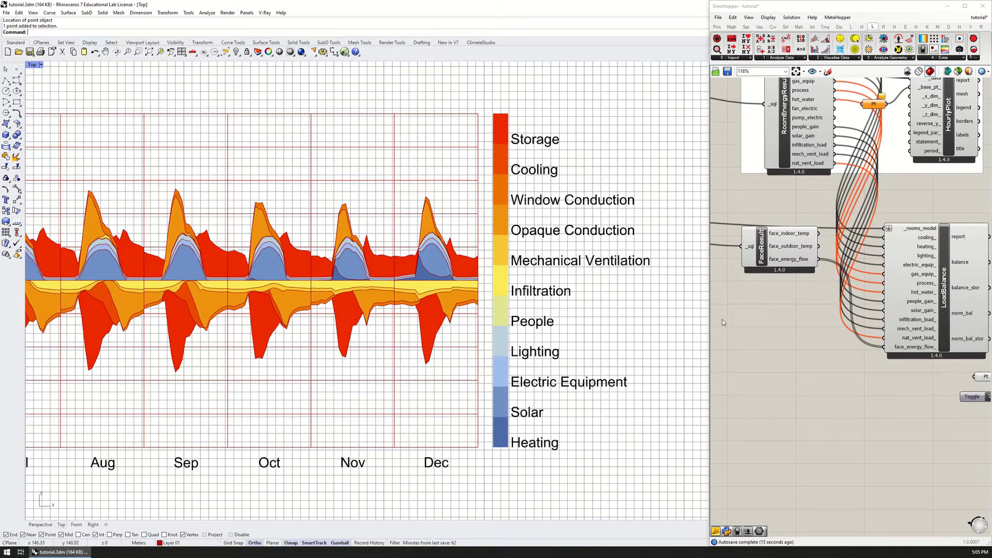
Add an LB Legend Parameters component below the toggle and connect its leg_par output to MonthlyChart's legend_par_ input.
right_drag(960, 423, 985, 376)
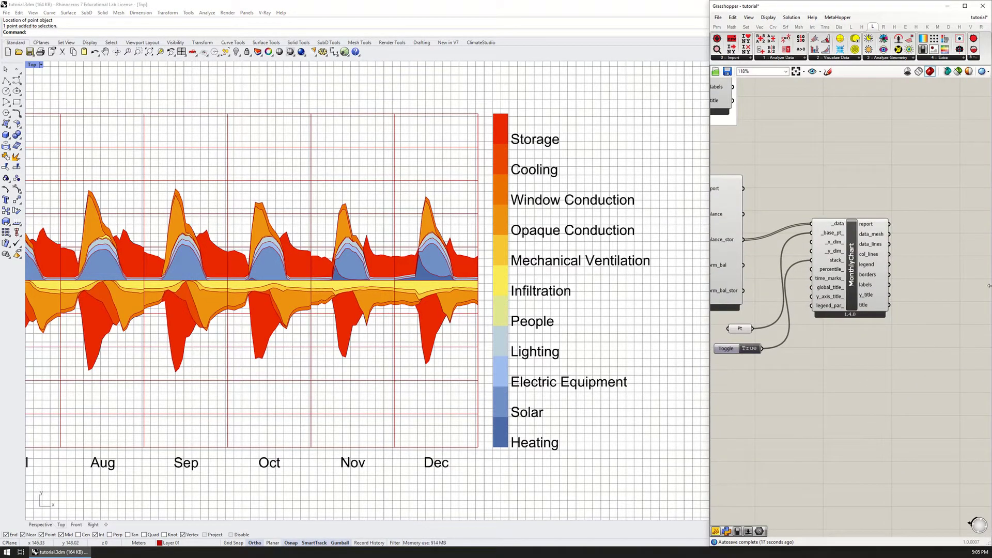
right_drag(826, 368, 878, 364)
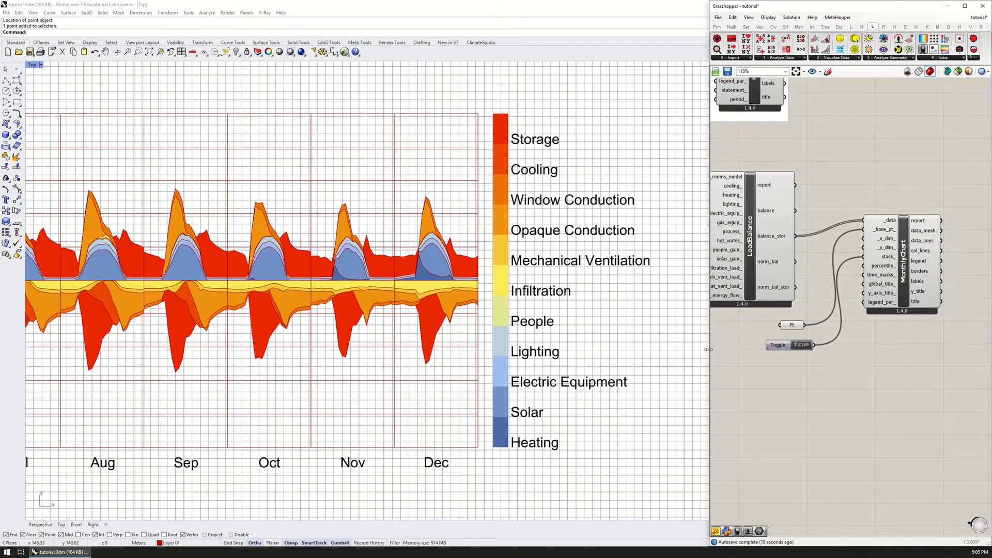
drag(709, 349, 549, 350)
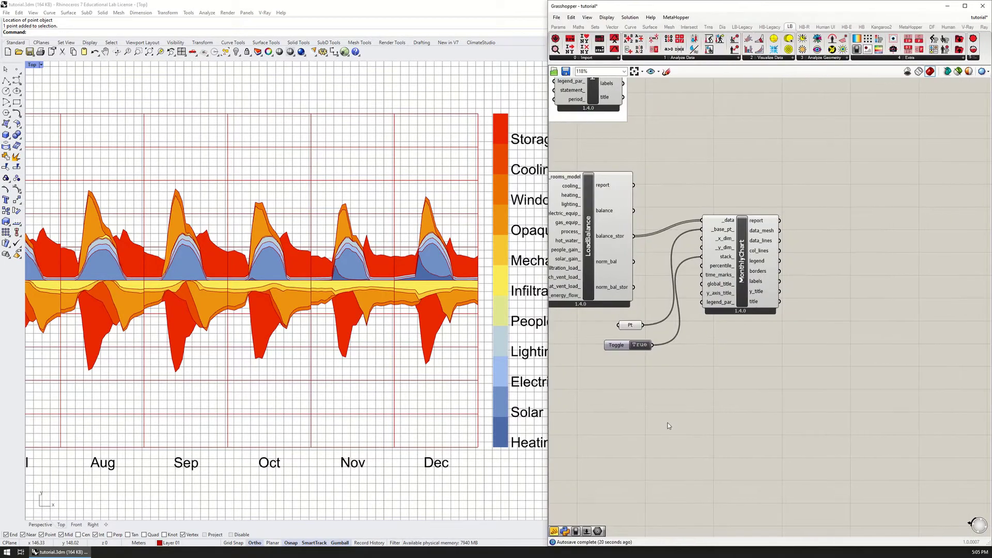
double_click(717, 380)
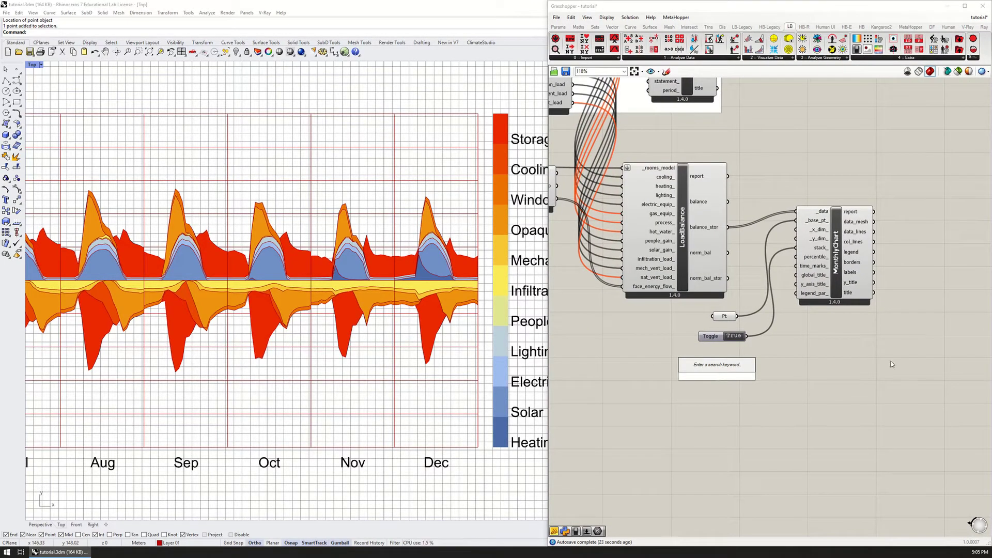
double_click(759, 382)
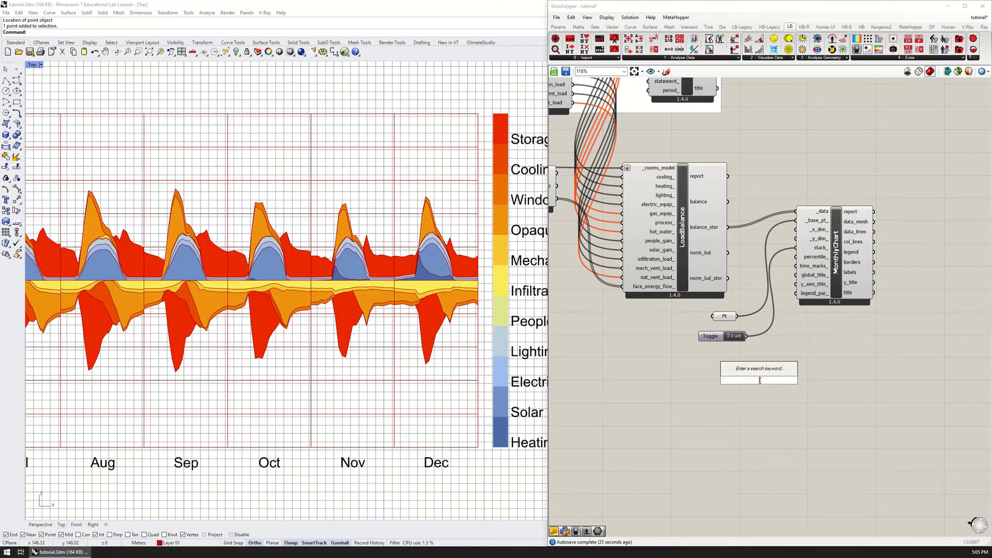
text(legend)
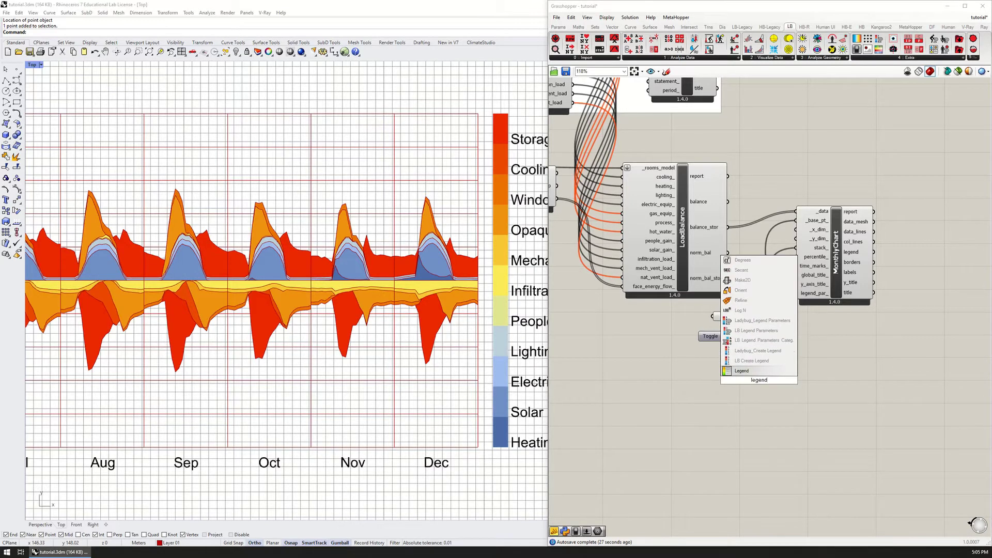
click(774, 333)
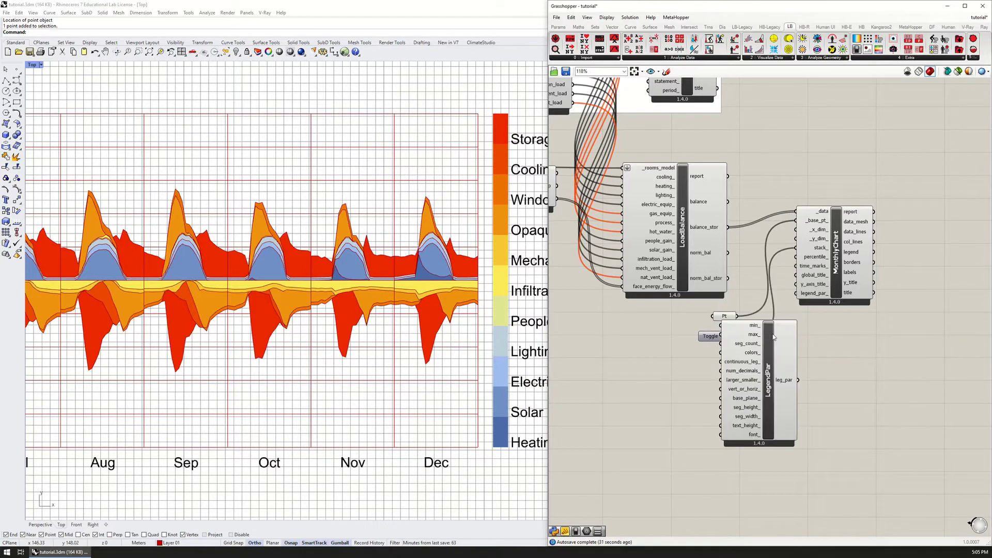
drag(756, 402, 796, 293)
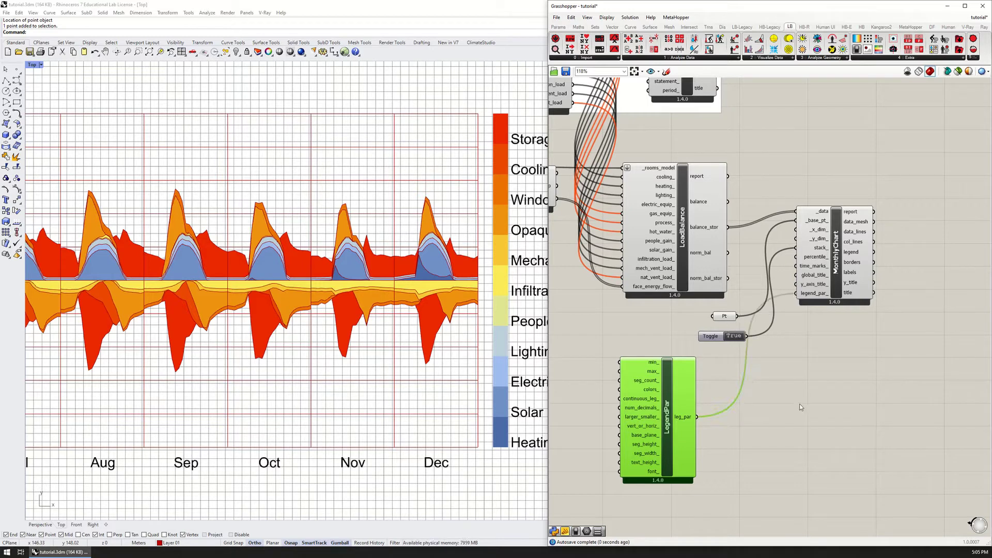
drag(675, 420, 730, 423)
double_click(622, 389)
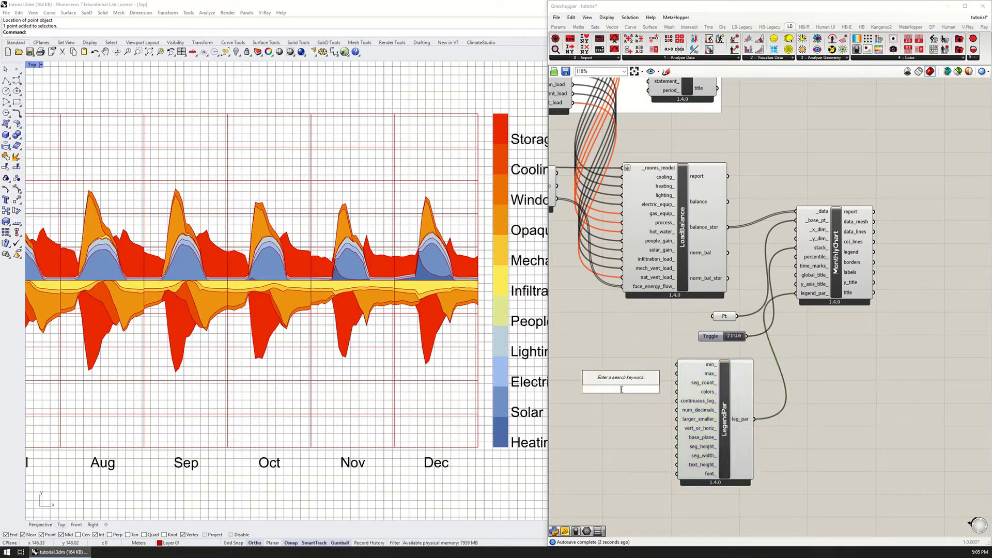
text(colo)
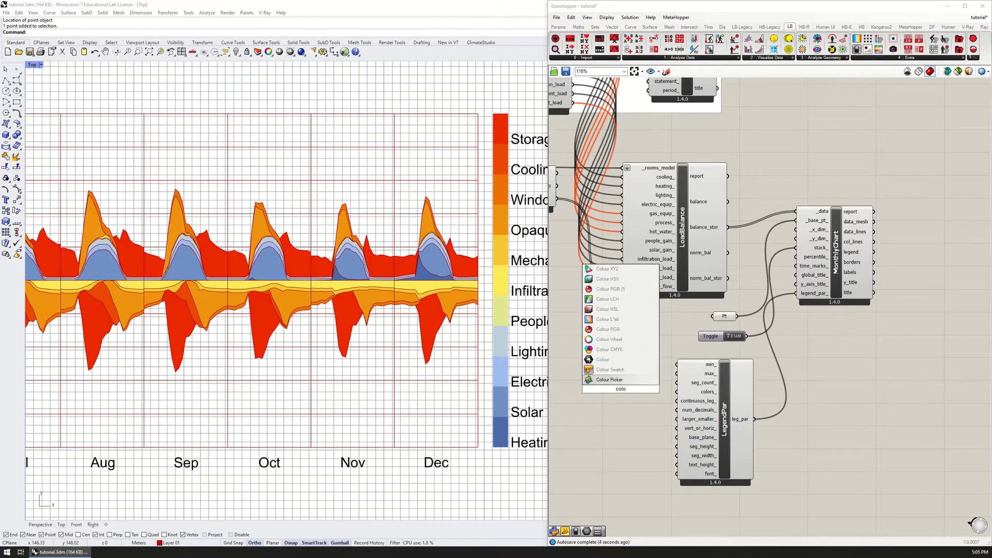
text(r)
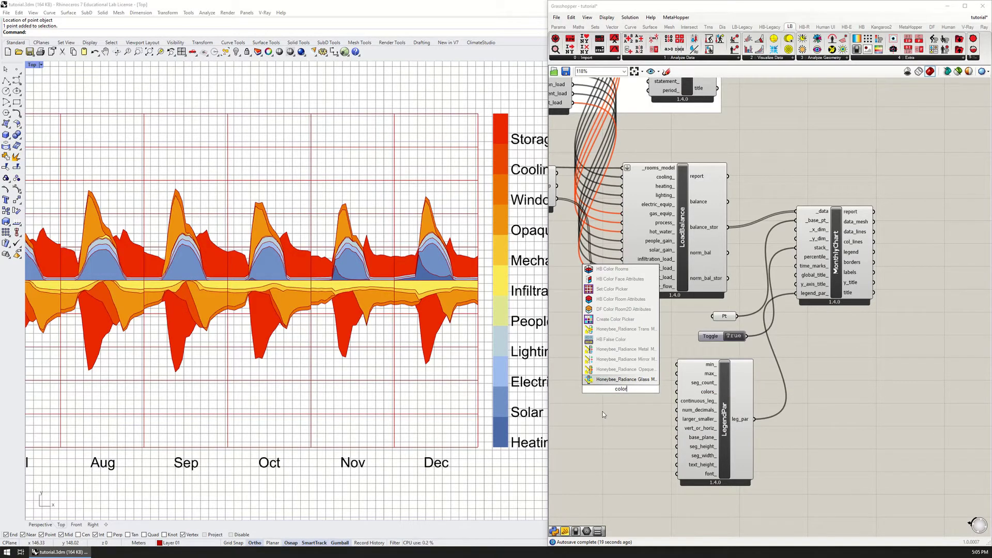
key(BackSpace)
text(ur)
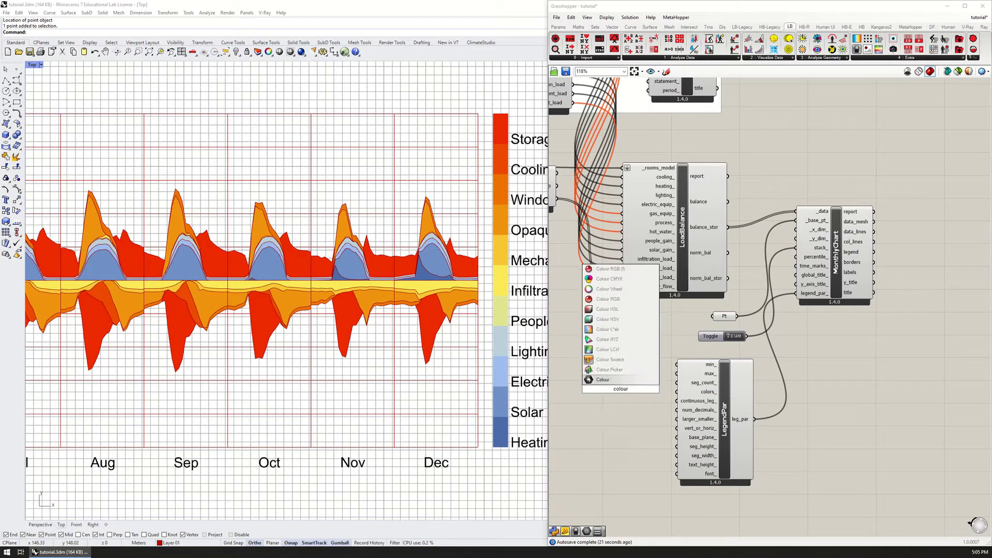
key(BackSpace)
key(BackSpace)
key(BackSpace)
key(BackSpace)
key(BackSpace)
key(BackSpace)
text(palette)
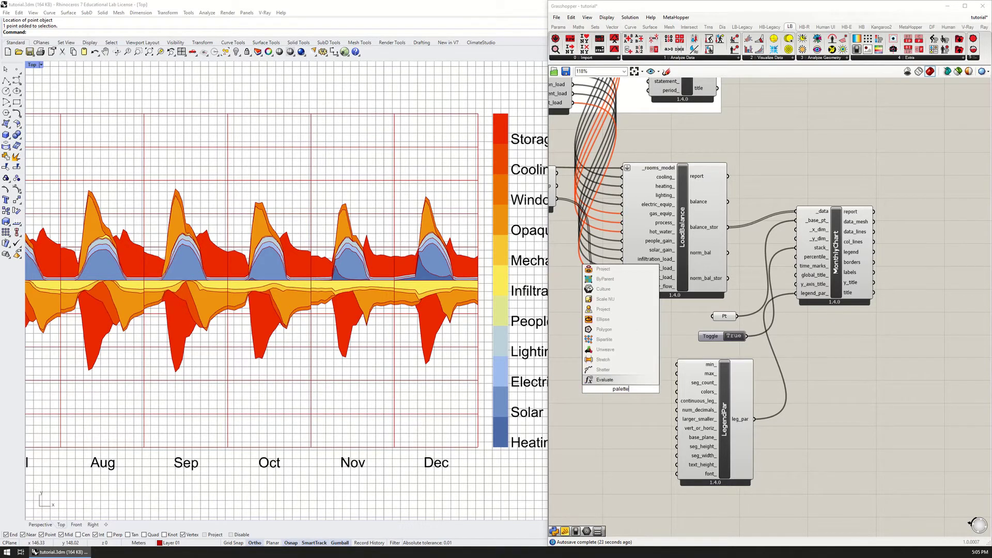
key(BackSpace)
key(BackSpace)
key(BackSpace)
key(BackSpace)
text(let)
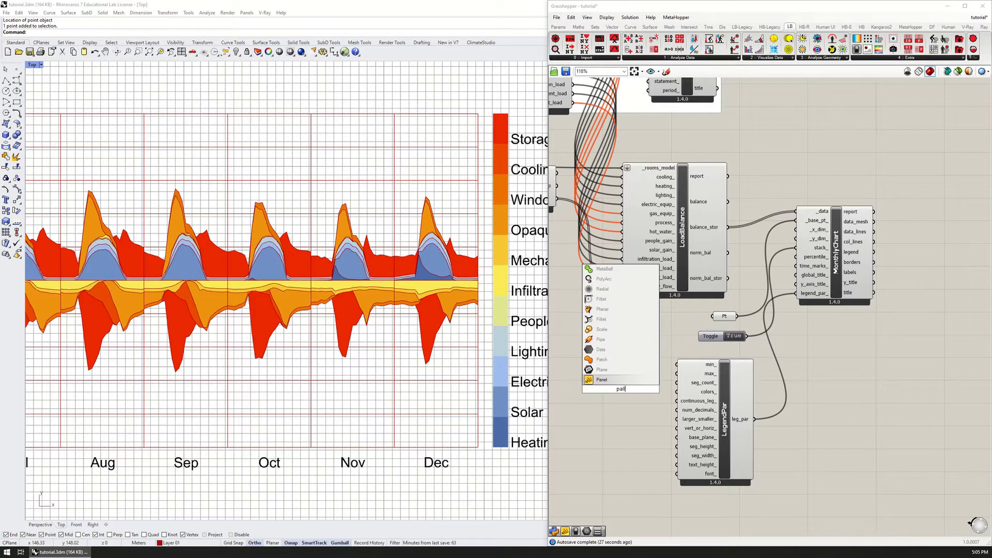
key(Escape)
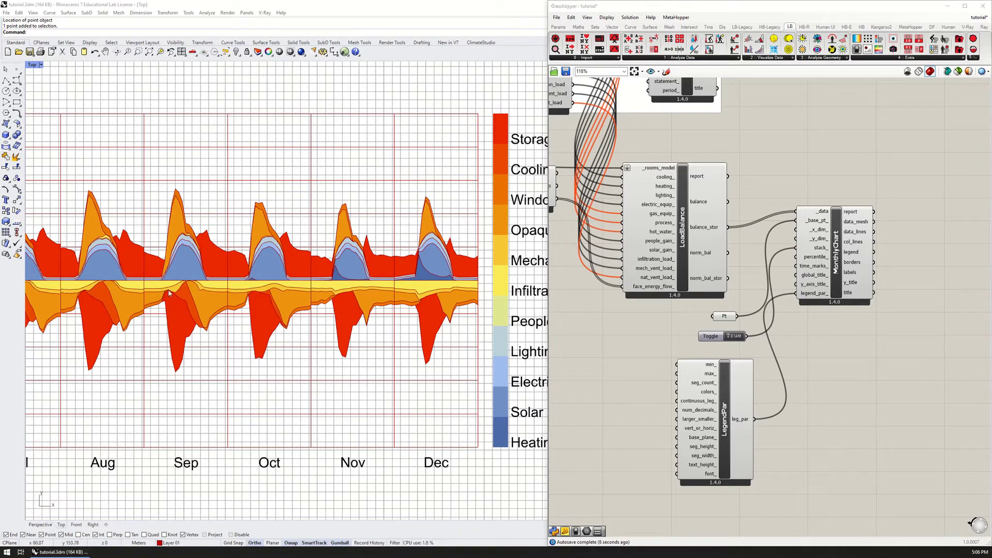
Place an LB Color Range component beside LegendPar and connect its colors output to LegendPar's colors_ input.
click(884, 58)
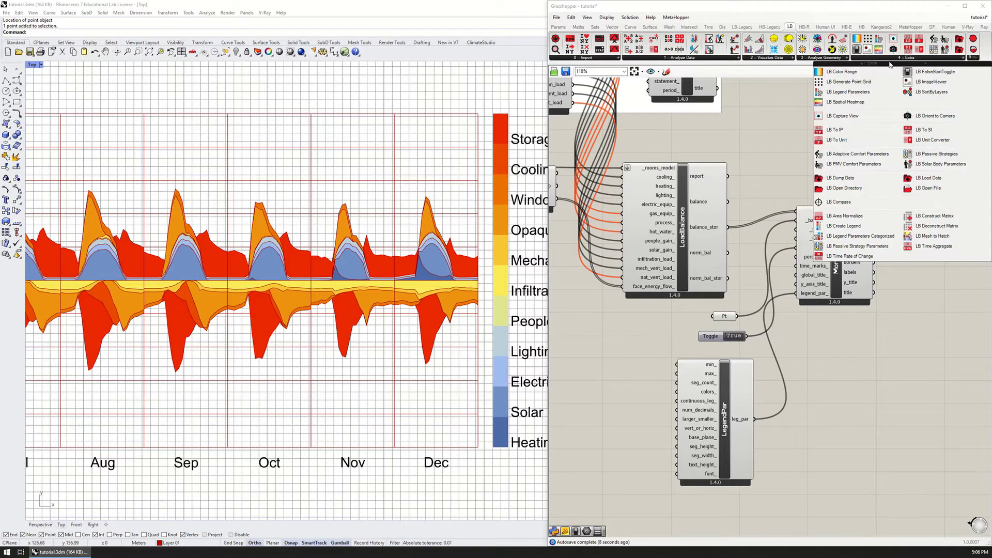
drag(847, 75, 677, 391)
right_drag(645, 429, 762, 415)
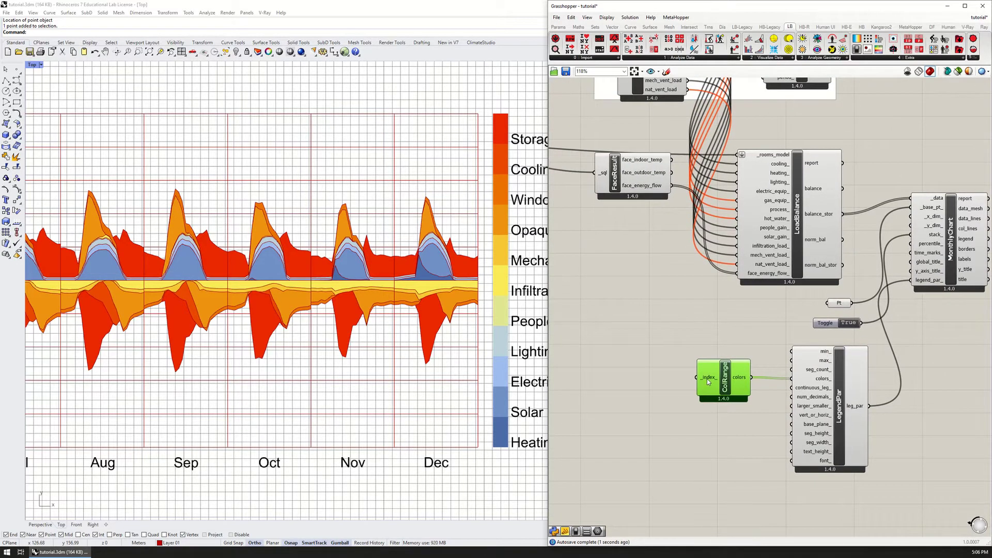
Check the available gradient indices, add a panel containing 19 for Energy Balance w/ Storage, and connect it to ColRange's _index_ input.
mouse_move(707, 381)
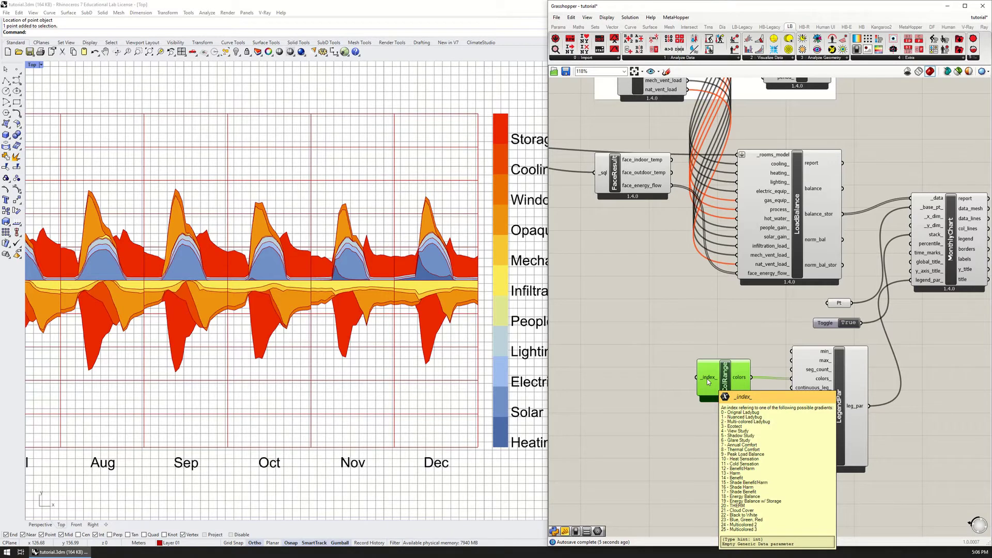
double_click(652, 374)
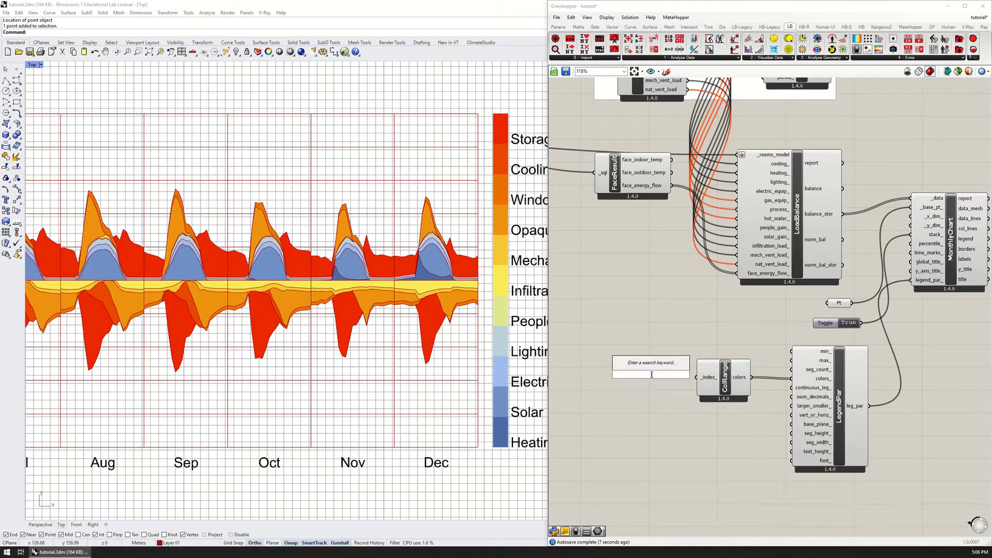
text(19)
key(Return)
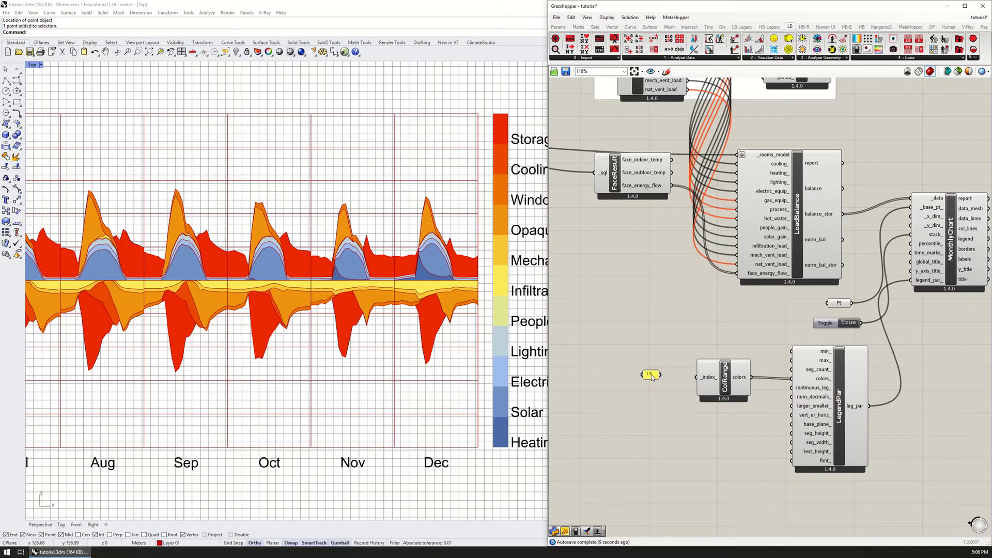
mouse_move(661, 374)
mouse_down()
mouse_move(696, 377)
mouse_move(658, 378)
mouse_move(673, 381)
mouse_up()
click(717, 423)
Examine the recoloured chart's legend categories and its Energy (kWh) axis in Rhino's Top viewport.
right_drag(435, 372, 353, 349)
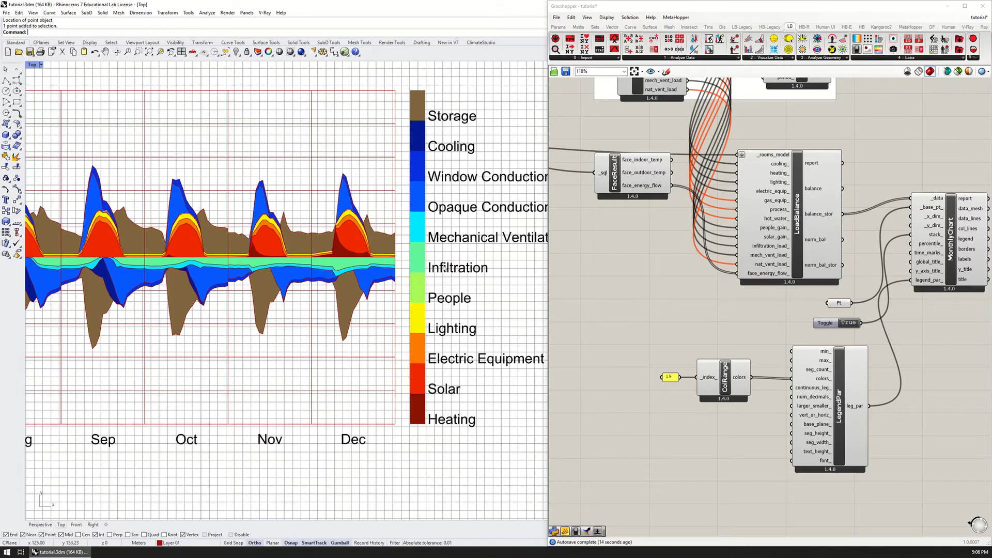
right_drag(432, 261, 335, 309)
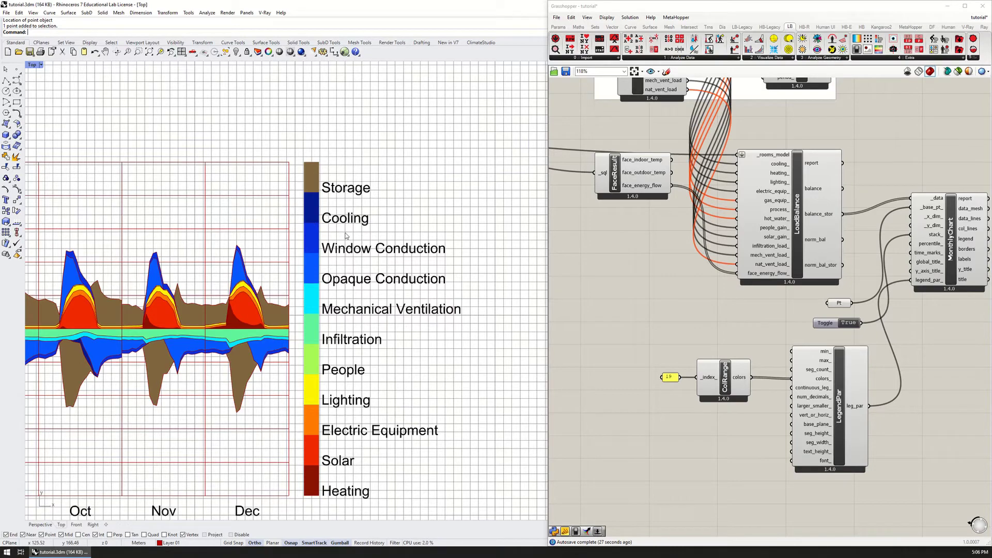
scroll(315, 389, down, 1)
scroll(421, 359, up, 1)
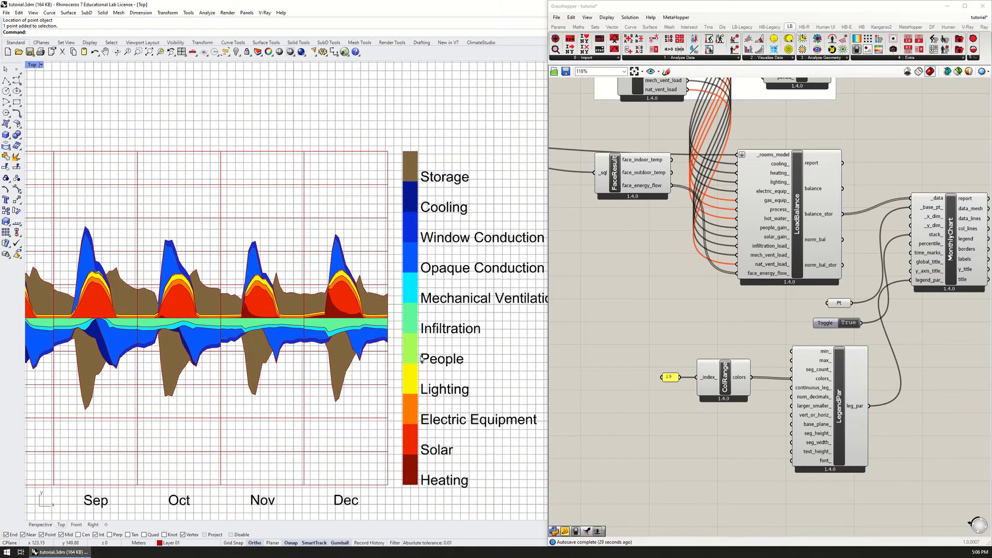
right_drag(89, 318, 478, 316)
scroll(478, 316, down, 3)
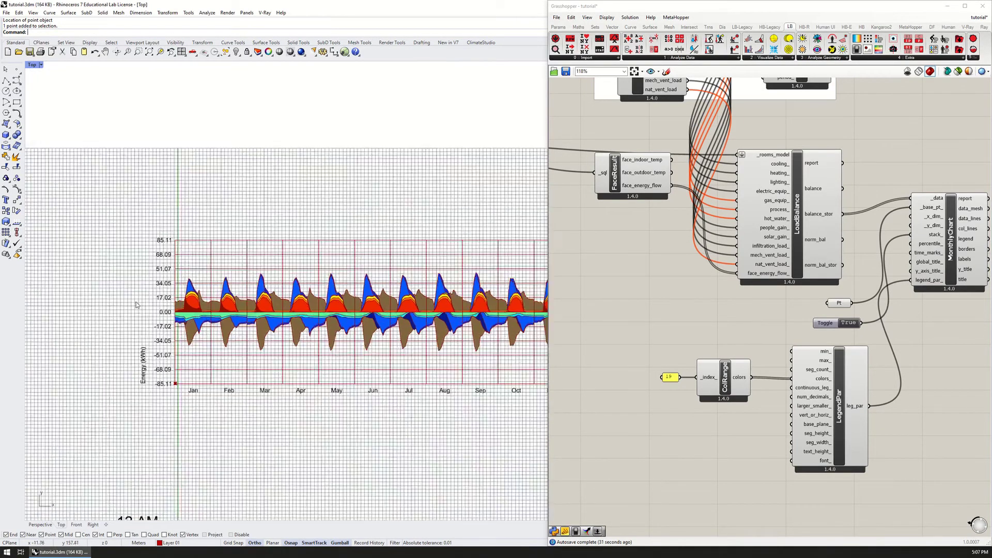
scroll(239, 327, up, 3)
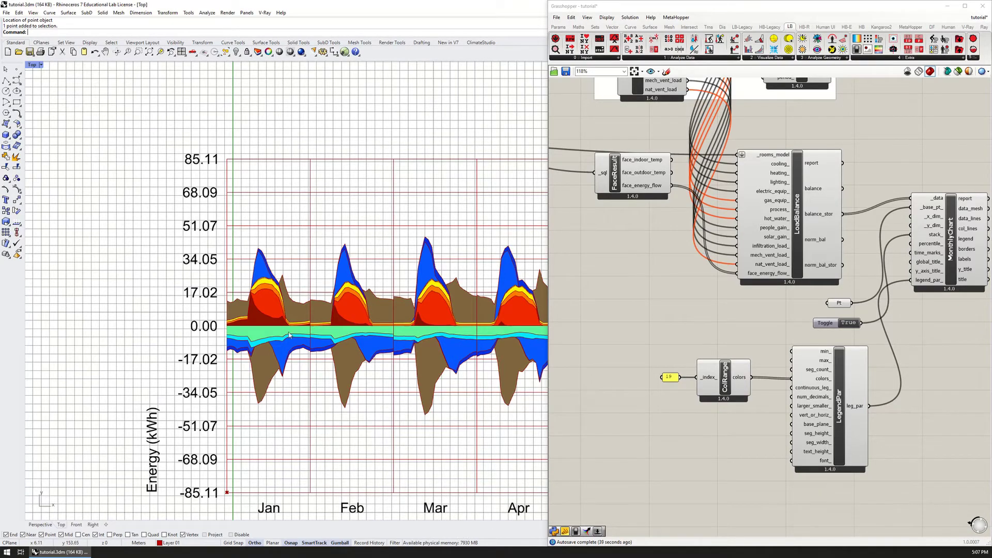
Follow the stacked balance from January to December and compare the last months' layers with the legend.
key(Right)
key(Right)
key(Right)
key(Right)
key(Right)
key(Right)
key(Right)
key(Right)
key(Down)
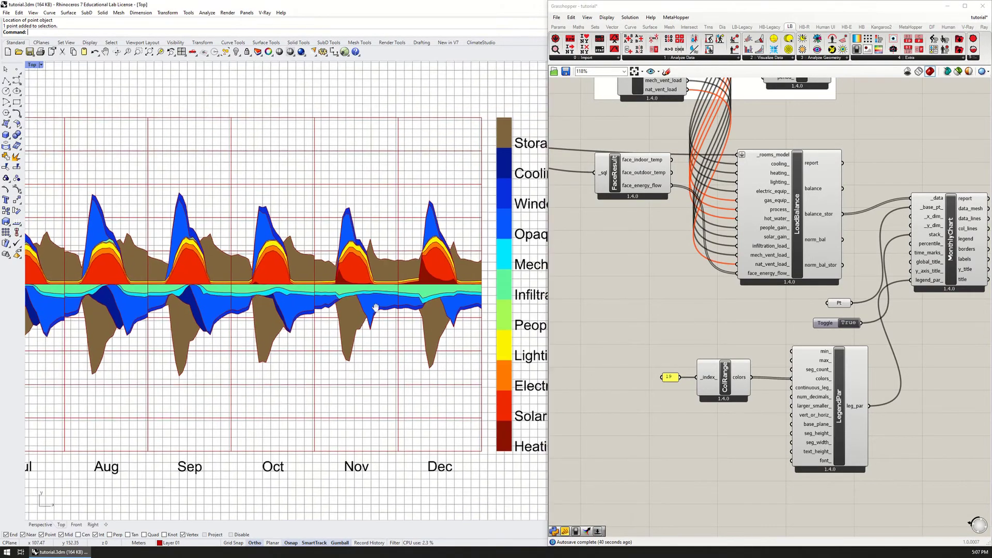
key(Right)
key(Right)
scroll(416, 293, up, 1)
key(Right)
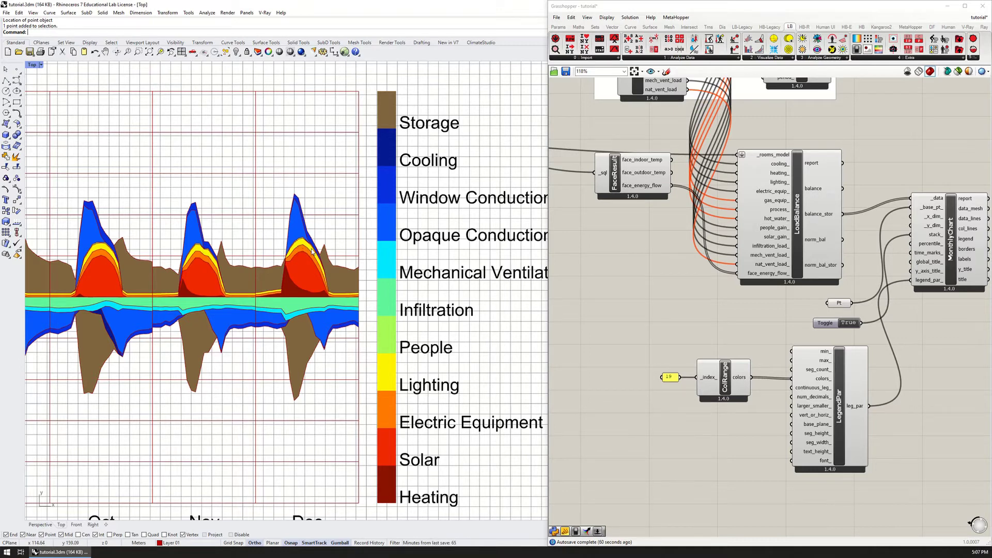
right_drag(303, 239, 214, 249)
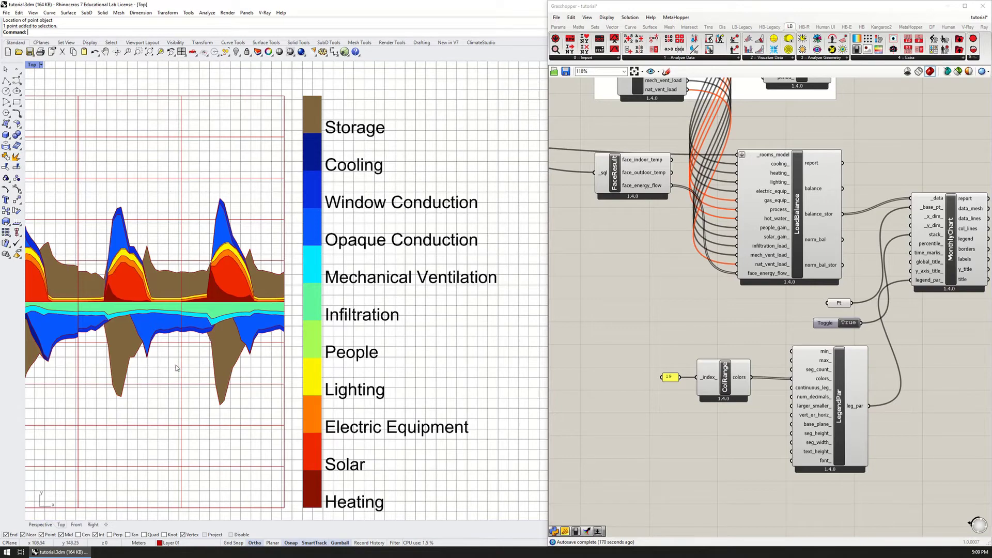
Inspect the load layers of the middle months up close and review the full-year balance chart with its legend.
right_drag(182, 369, 322, 367)
scroll(321, 367, down, 4)
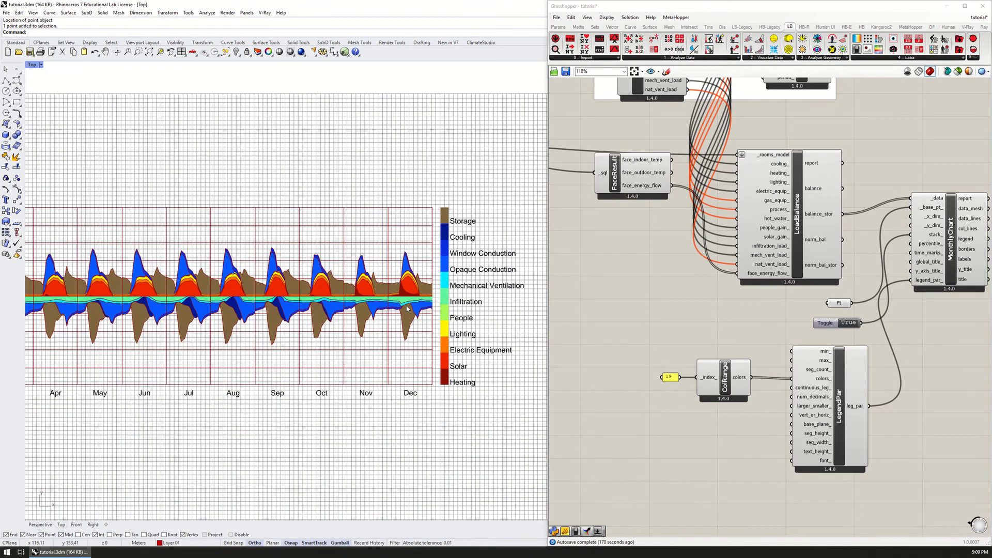
scroll(200, 305, up, 4)
scroll(199, 305, up, 3)
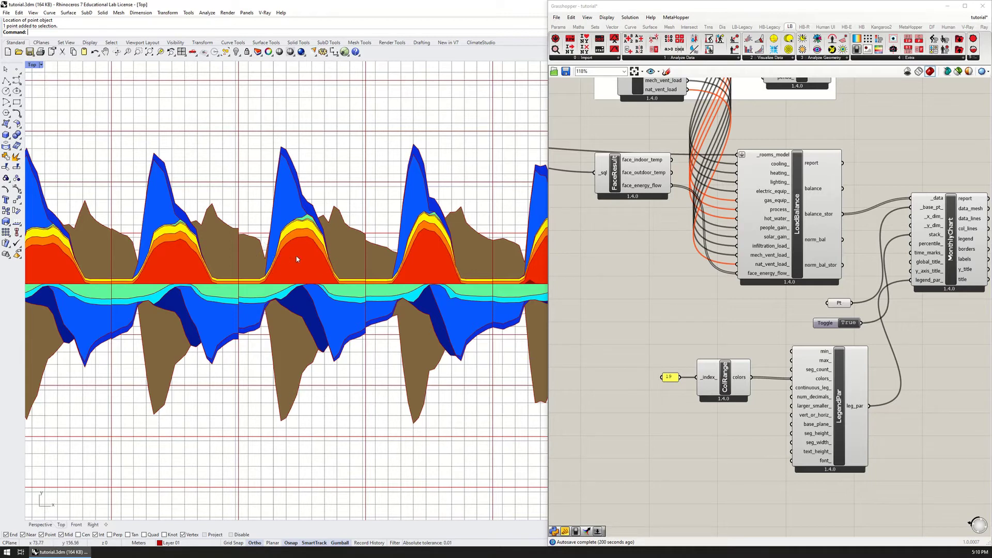
scroll(257, 242, down, 5)
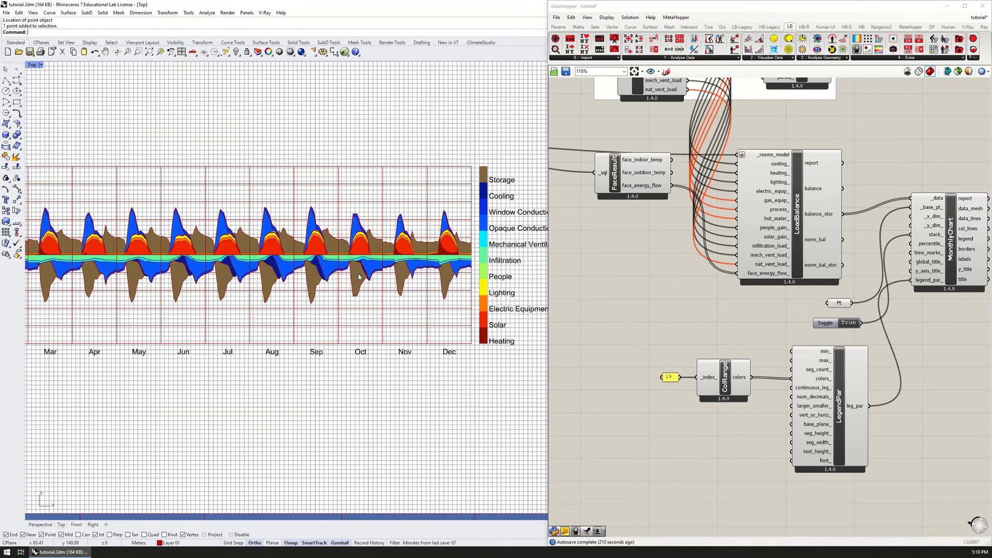
right_drag(359, 275, 301, 286)
scroll(375, 300, down, 1)
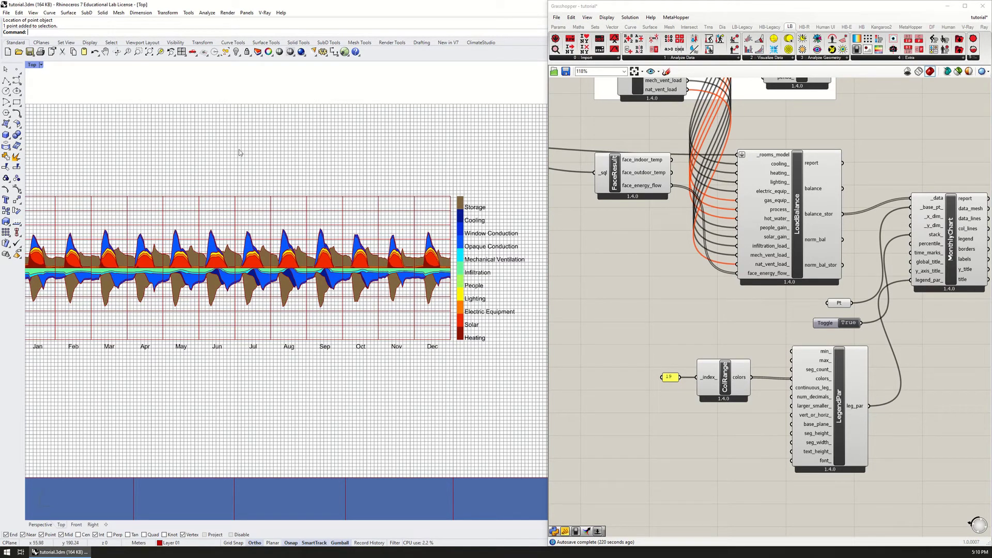
Maximize Rhino's Perspective viewport, bring the building model and chart into view, and turn off the Default layer.
double_click(31, 65)
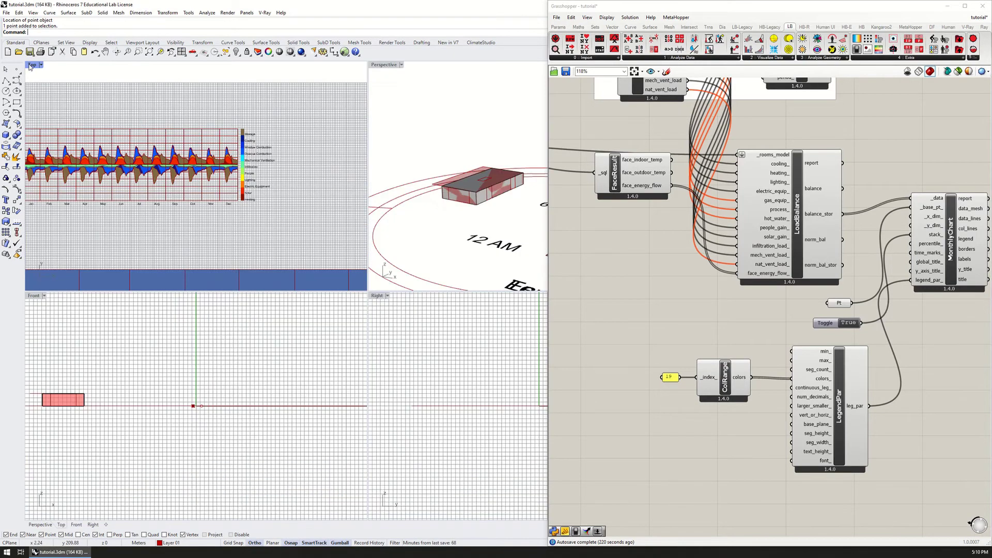
double_click(380, 64)
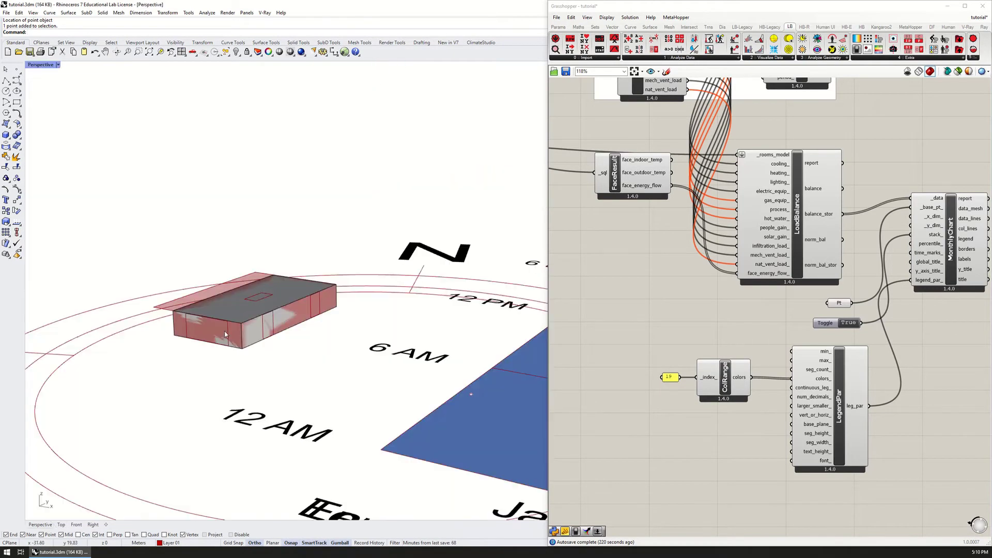
right_drag(225, 334, 496, 372)
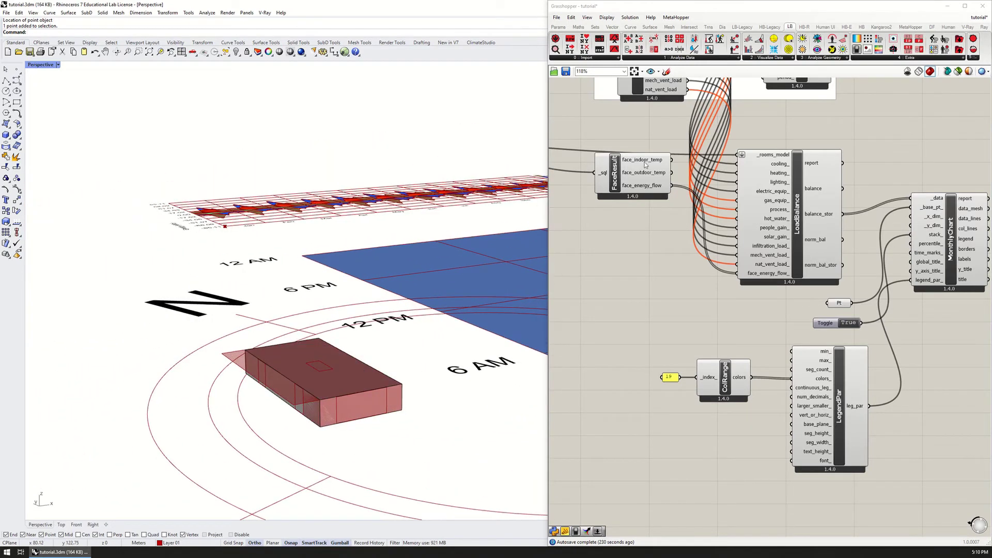
click(947, 5)
click(795, 103)
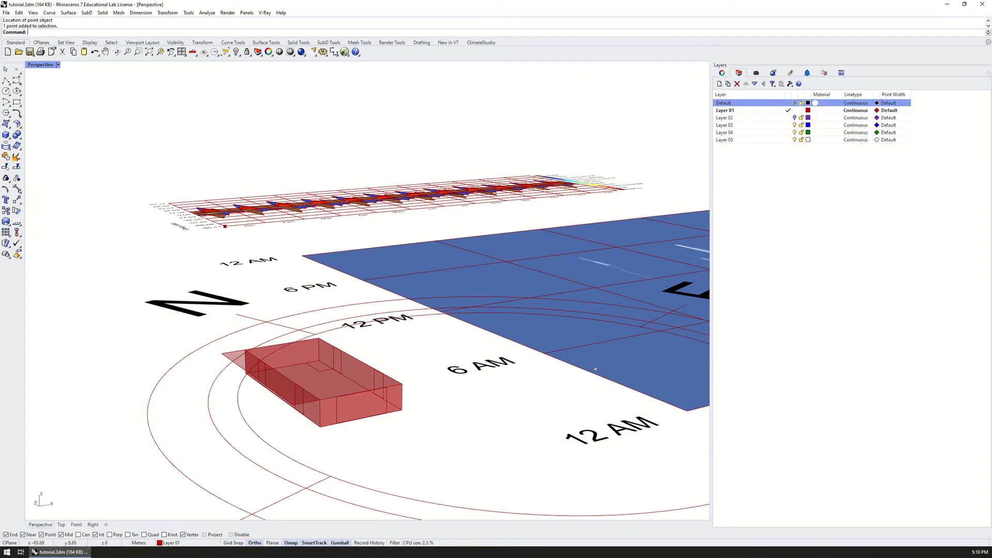
Return to the ATTRIBUTES group in Grasshopper, move the VizAll component up inside it, and disable its preview.
scroll(965, 299, up, 3)
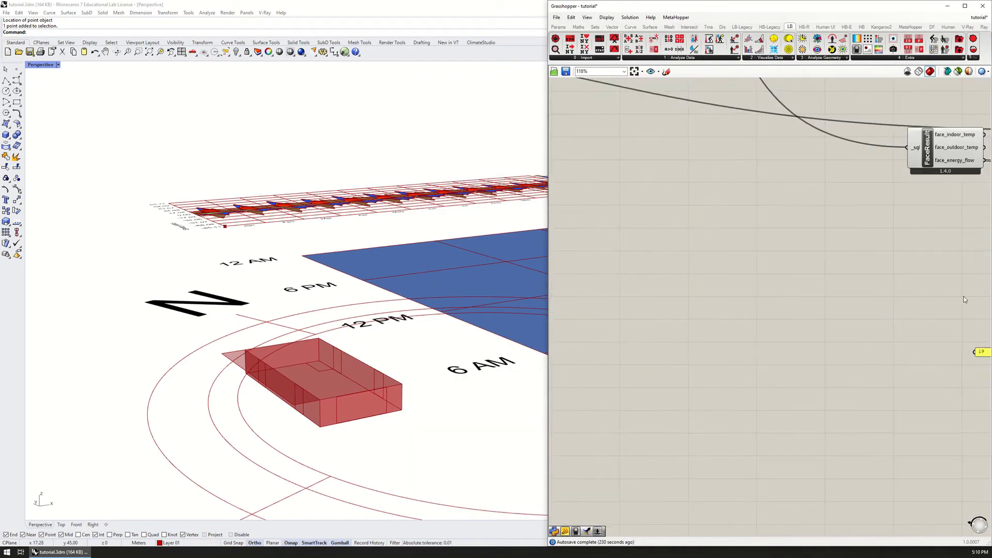
scroll(962, 302, down, 5)
scroll(686, 262, up, 2)
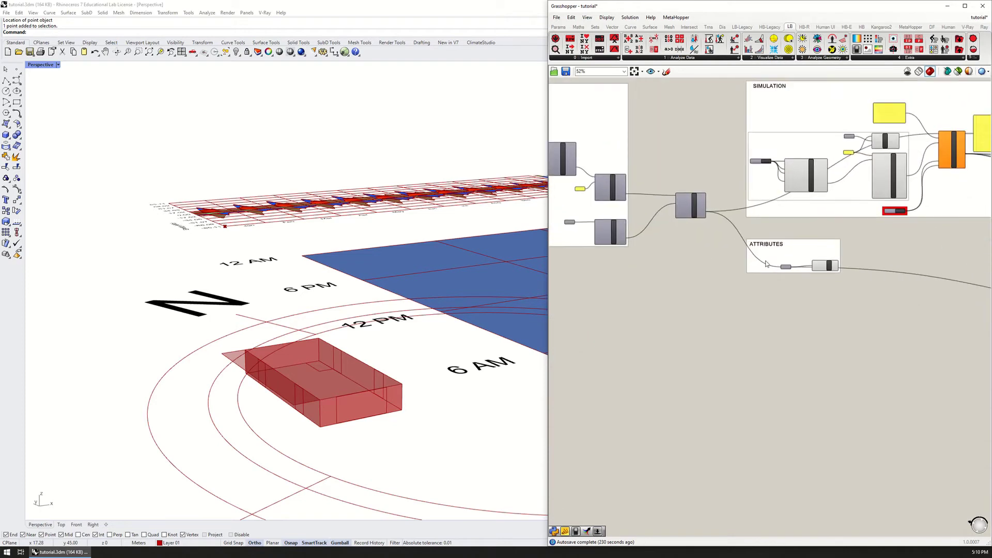
scroll(766, 263, up, 4)
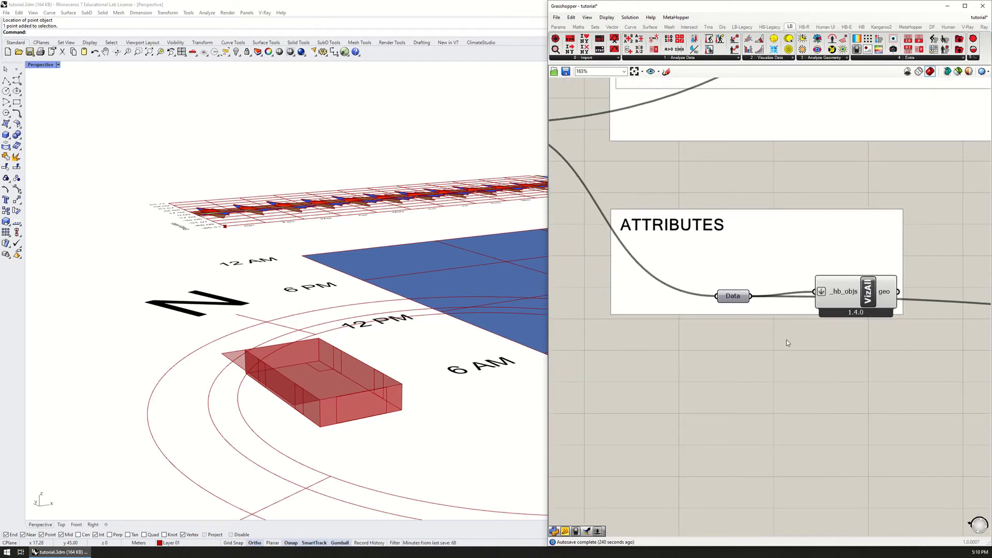
right_drag(771, 341, 762, 312)
drag(837, 259, 835, 230)
middle_click(861, 227)
click(882, 207)
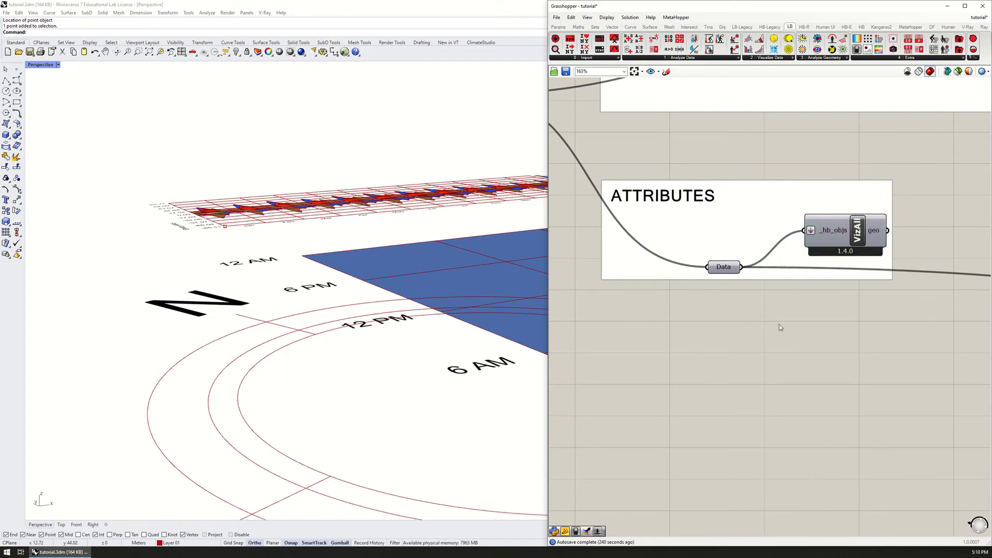
Disable the preview of all result, load balance, monthly chart and legend components at the end of the definition.
scroll(671, 207, down, 10)
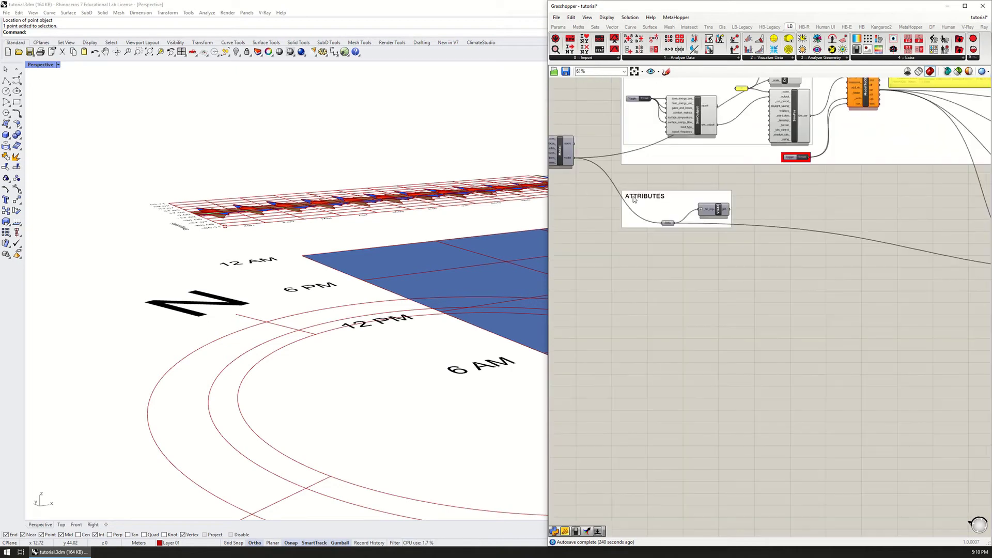
drag(883, 310, 774, 156)
middle_click(794, 178)
click(818, 155)
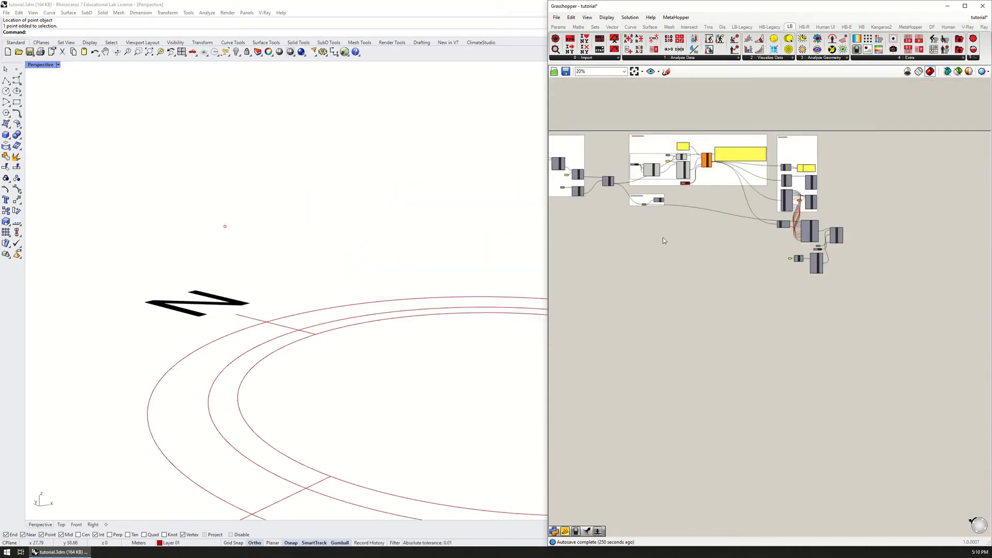
Return to the ATTRIBUTES group and widen the Grasshopper window so the component category names show in full.
right_drag(663, 239, 745, 284)
scroll(709, 221, up, 4)
scroll(643, 204, up, 1)
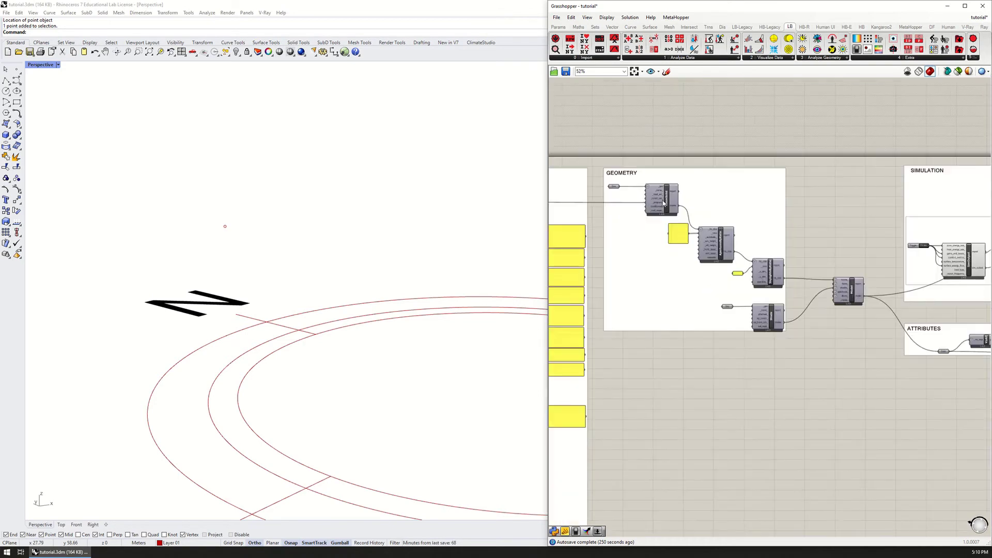
right_drag(807, 295, 673, 292)
scroll(833, 347, up, 5)
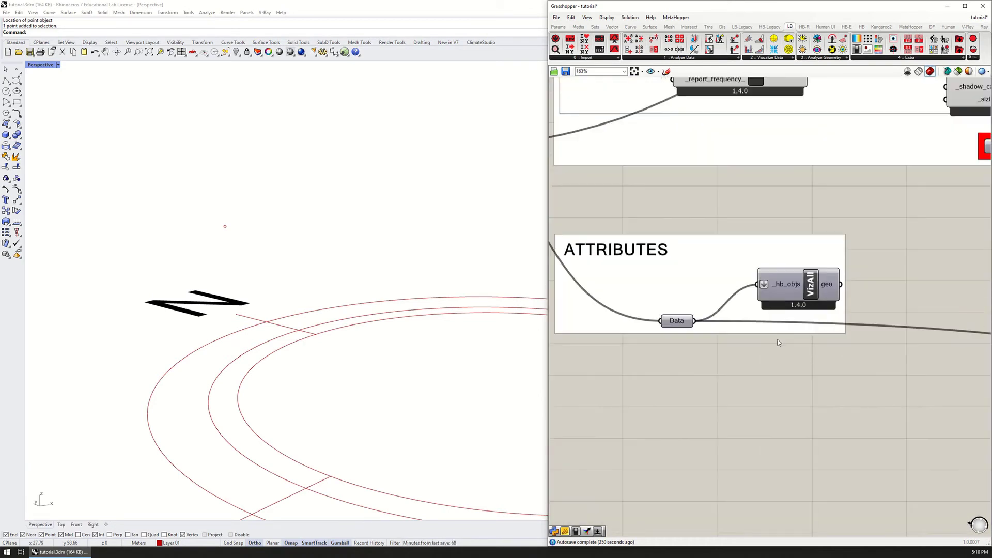
right_drag(746, 307, 790, 244)
click(853, 223)
click(819, 145)
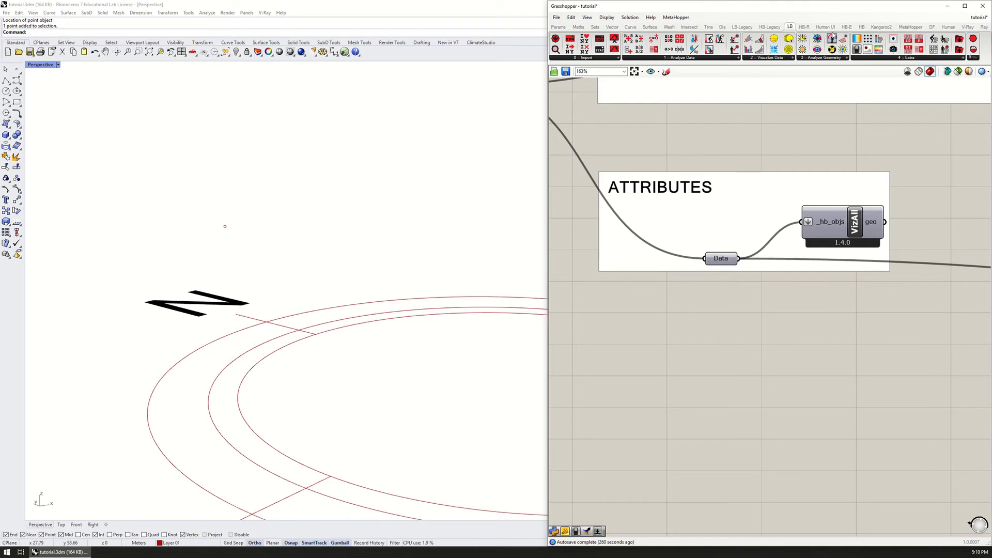
click(845, 27)
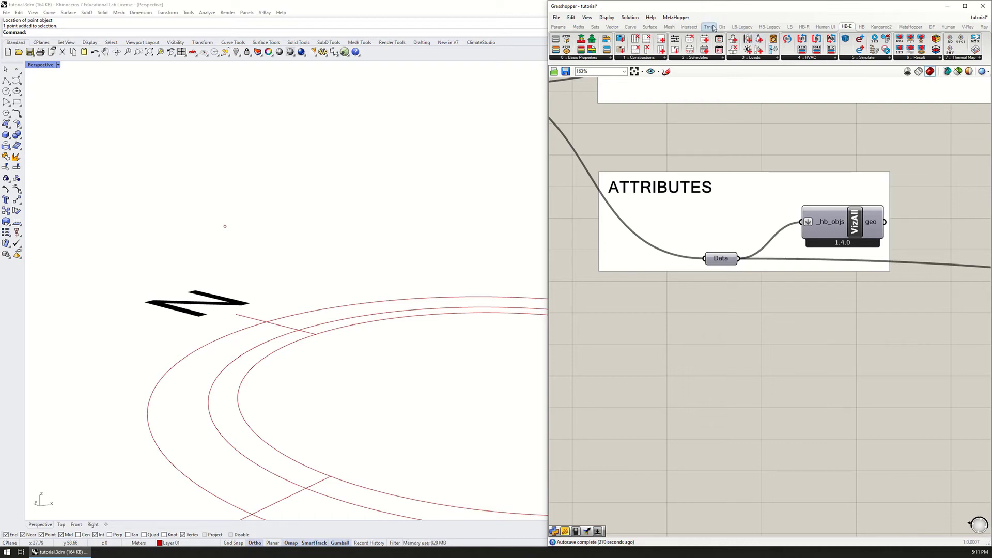
click(805, 26)
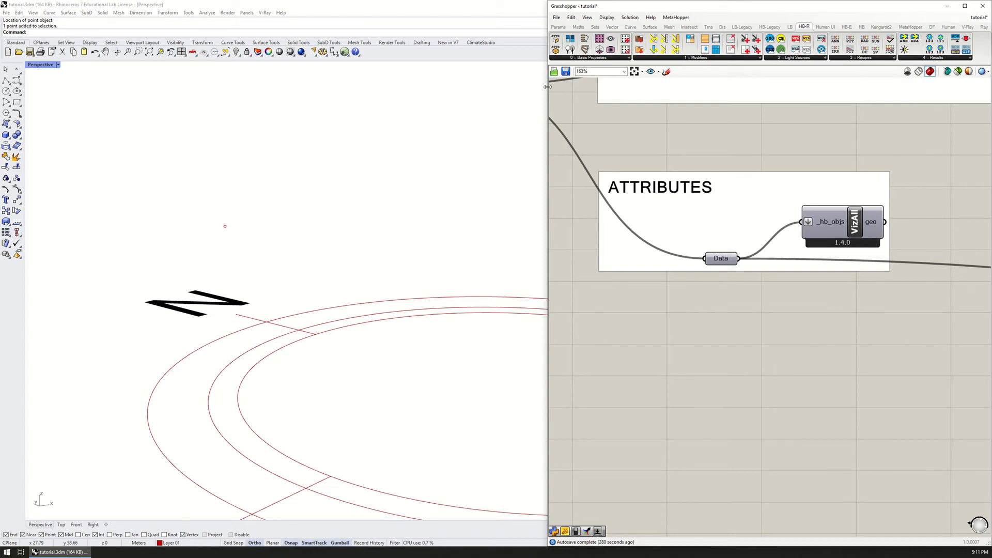
drag(548, 91, 372, 91)
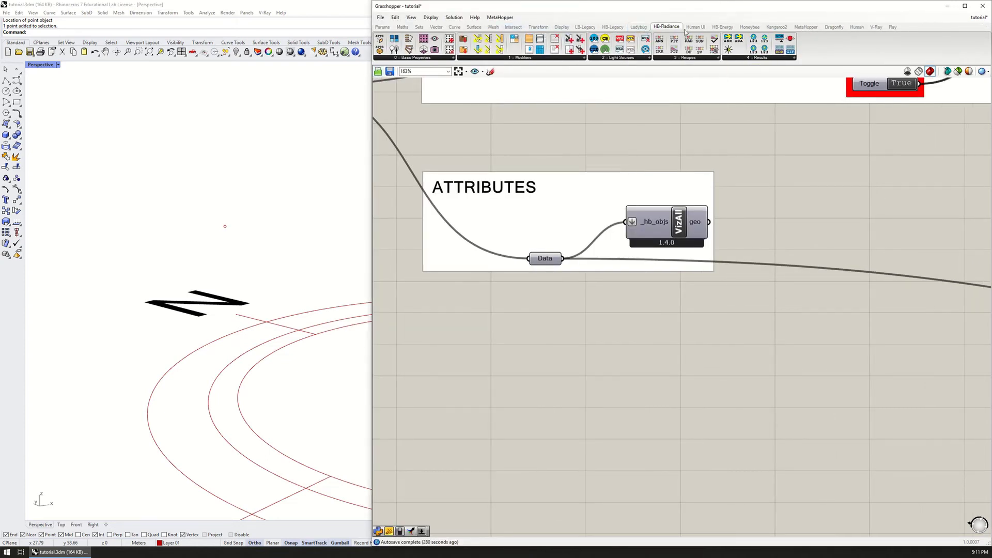
Add an HB Face Attributes list below the ATTRIBUTES group.
click(749, 26)
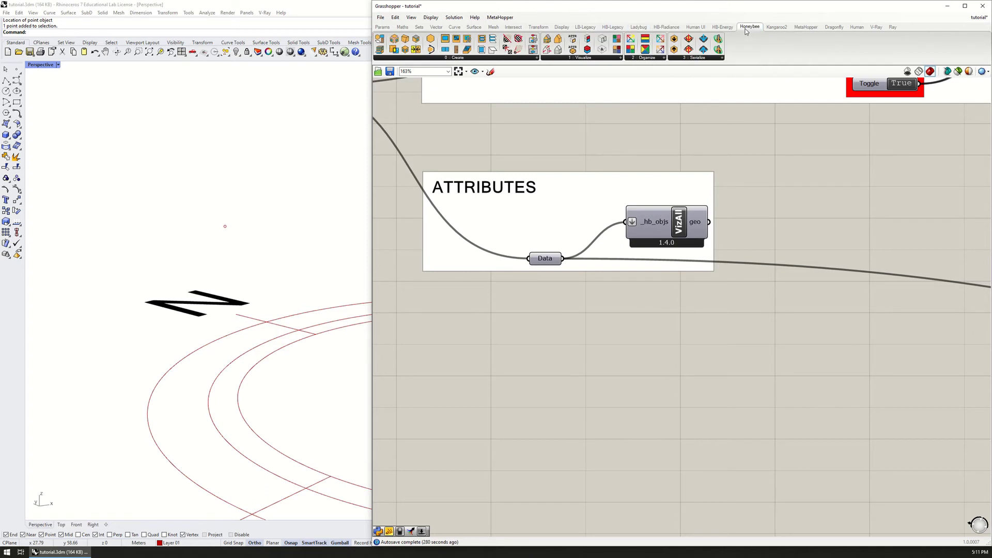
click(579, 58)
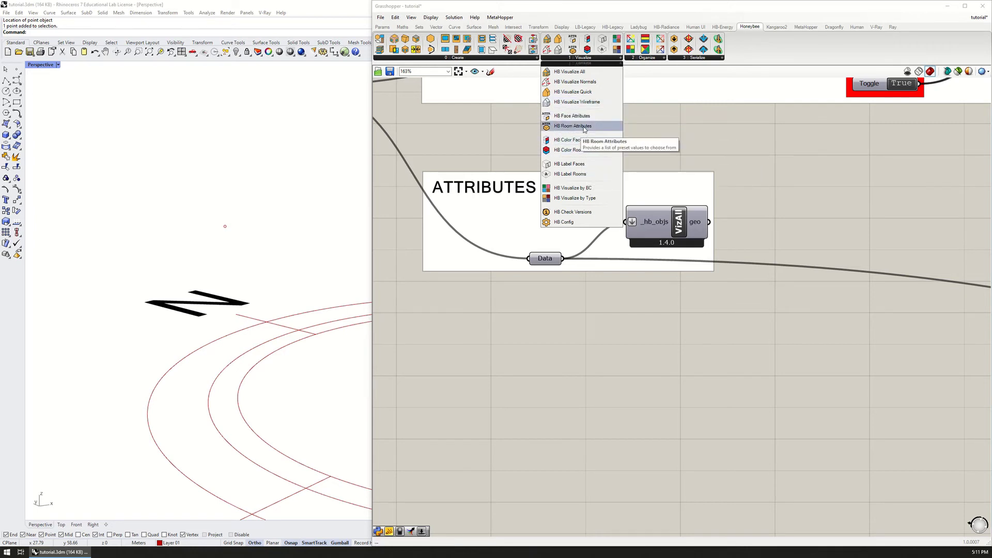
click(585, 129)
click(610, 301)
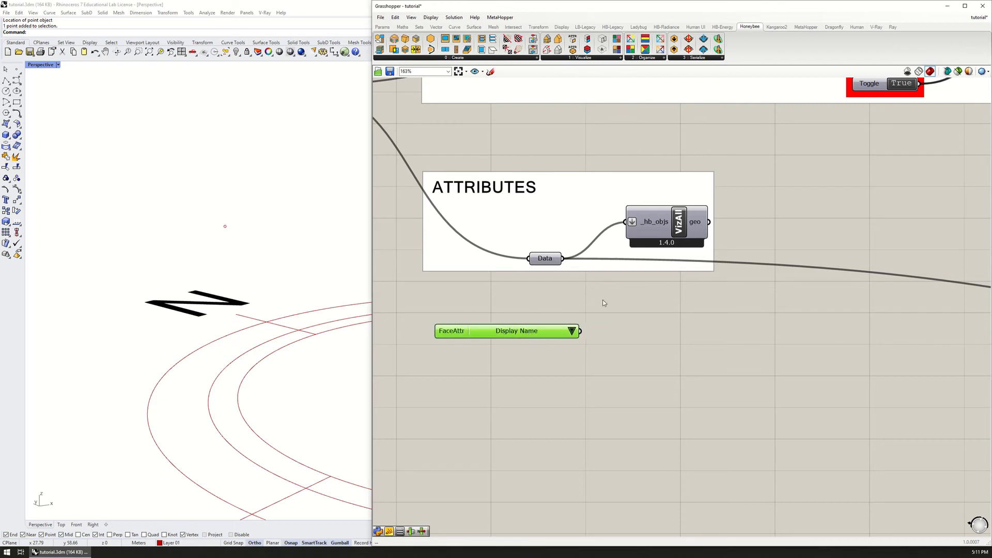
Add HB Color Face Attributes beside the list, connecting Data to _hb_objs and FaceAttr to _attribute, and inspect the model coloured by display name.
click(577, 59)
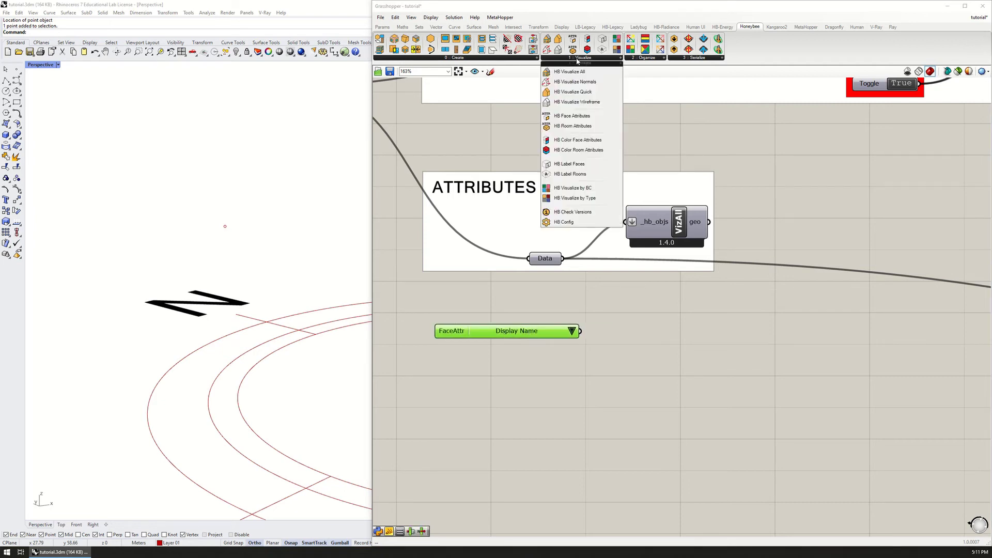
click(593, 144)
click(669, 341)
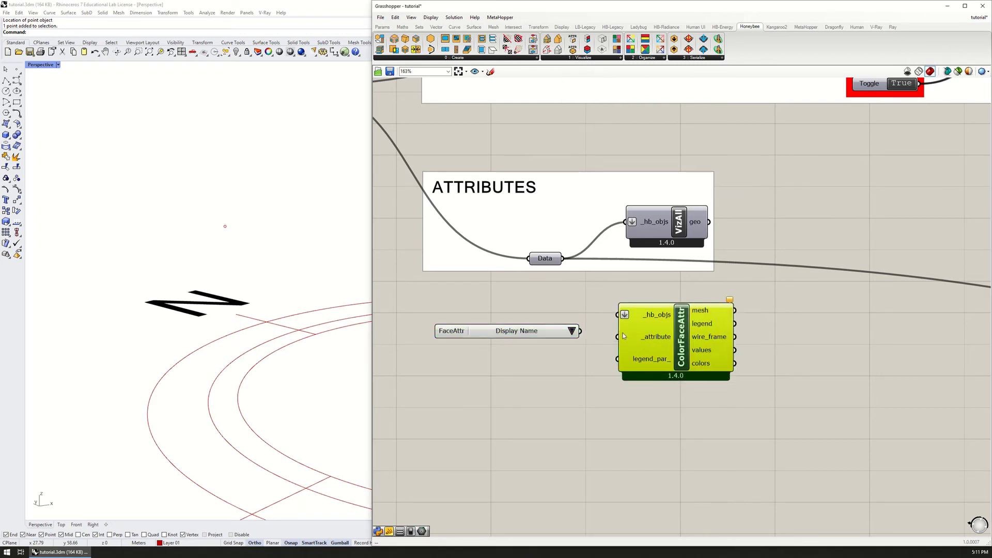
drag(563, 258, 618, 337)
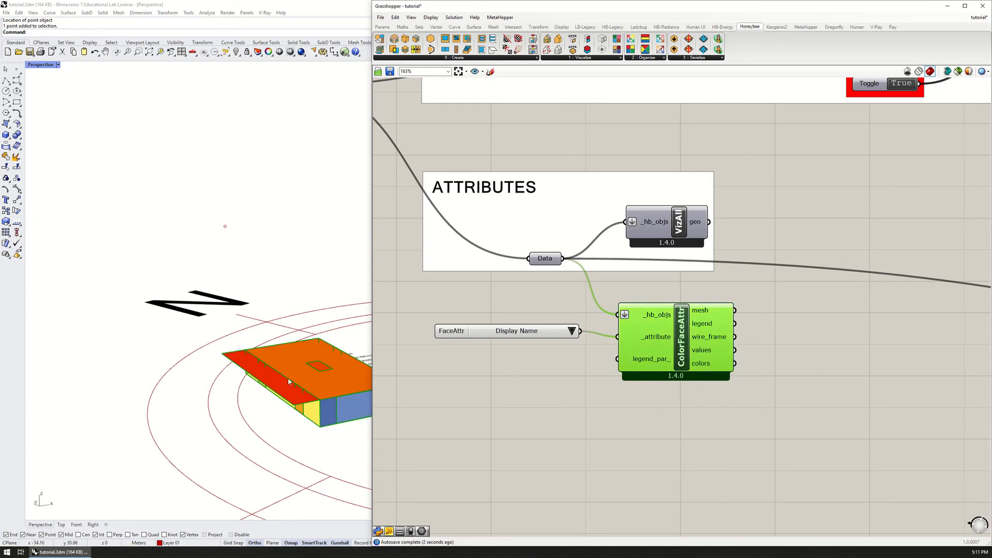
right_drag(217, 331, 233, 361)
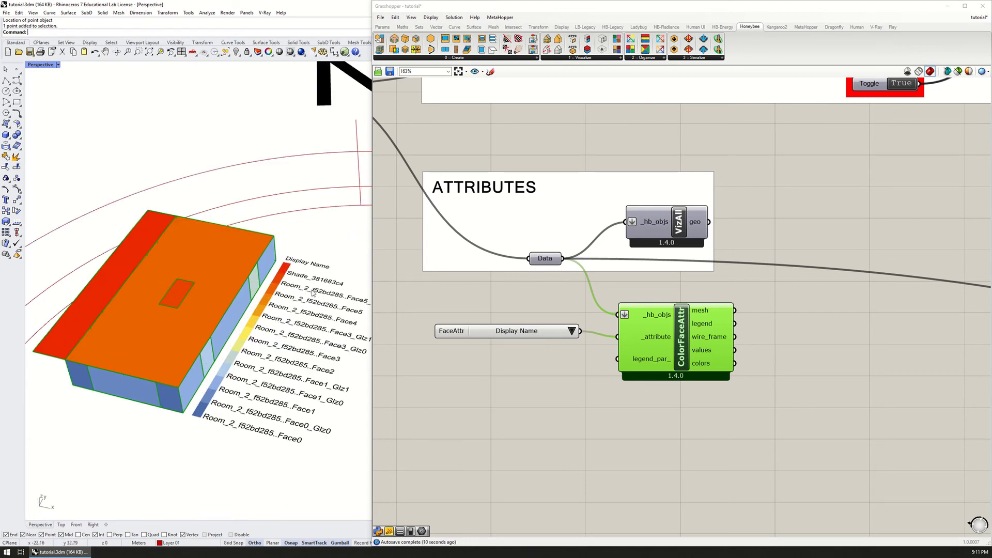
shift+right_drag(326, 298, 310, 298)
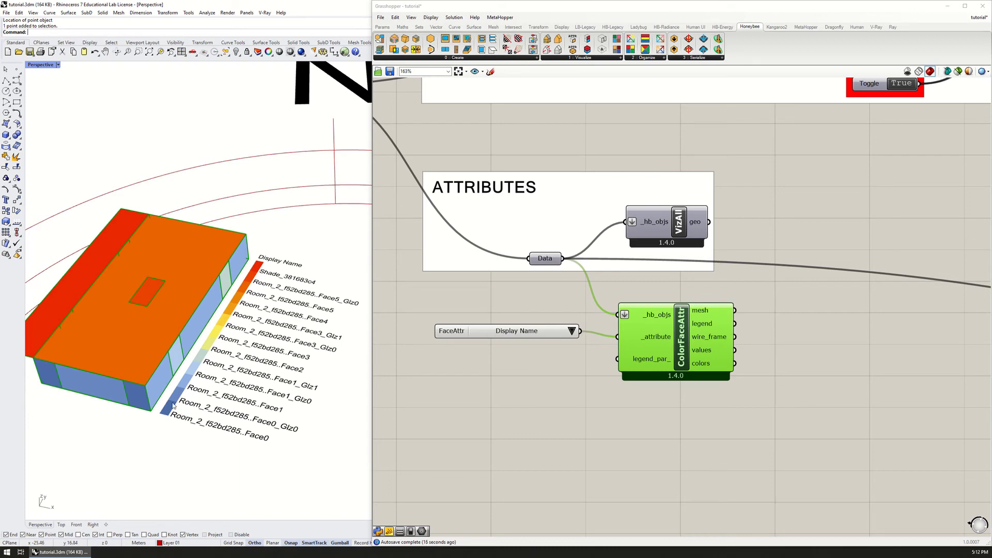
right_drag(173, 406, 168, 369)
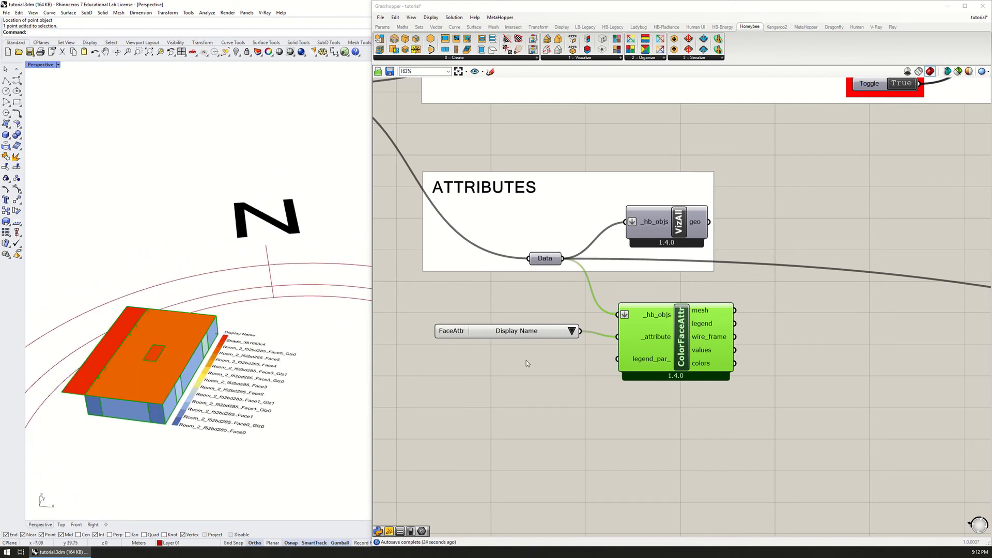
Align the FaceAttr list with the _attribute input, set it to Boundary Condition, and inspect the recoloured faces.
drag(517, 331, 512, 337)
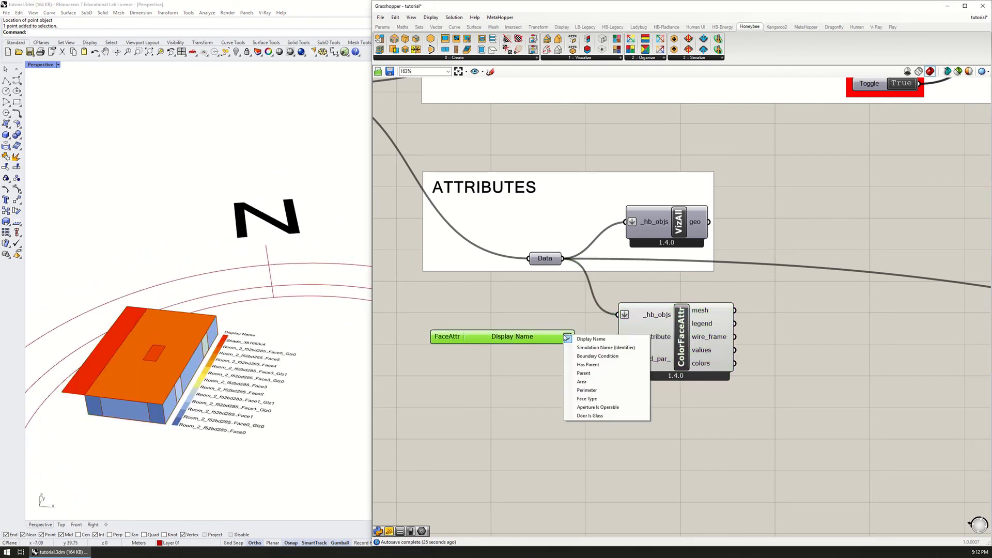
click(597, 356)
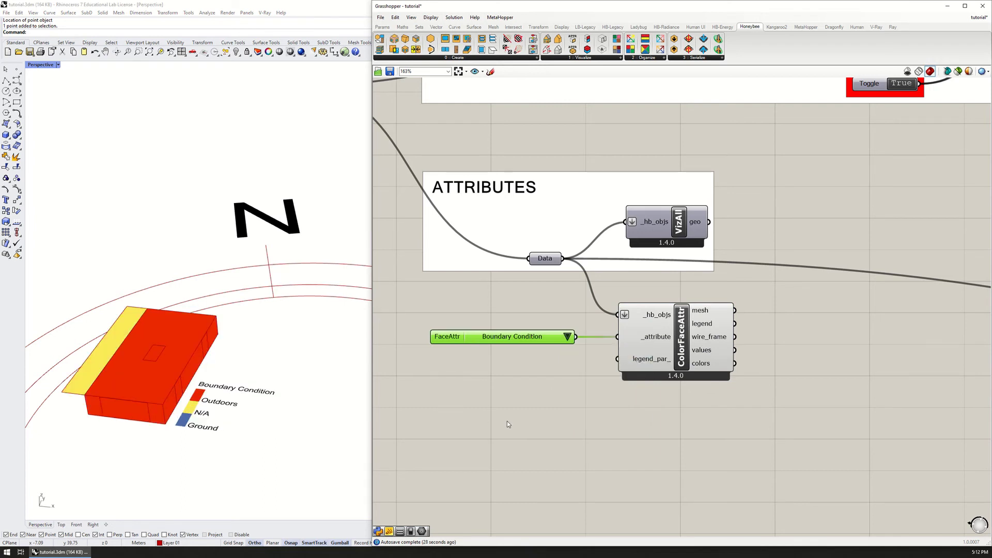
click(507, 428)
scroll(92, 399, up, 2)
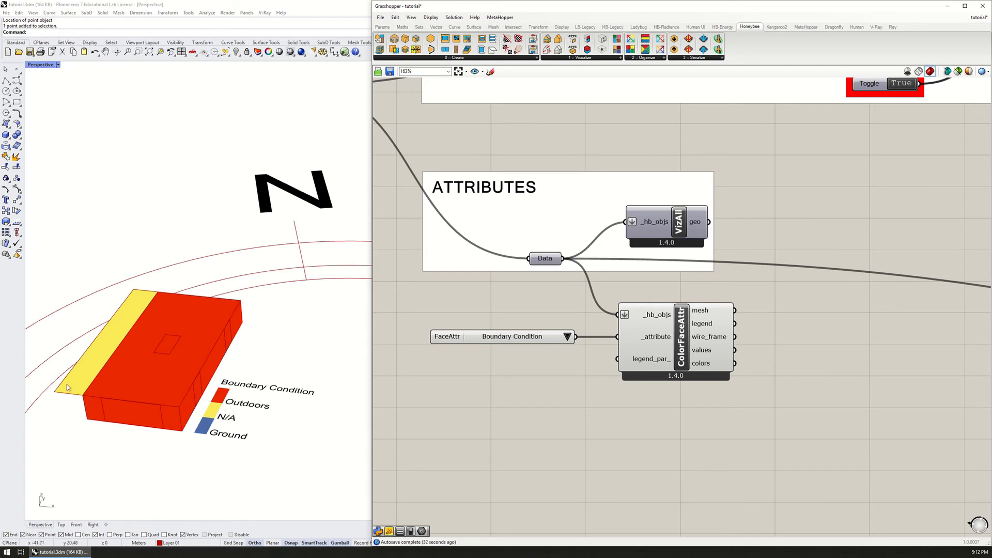
right_drag(207, 314, 211, 420)
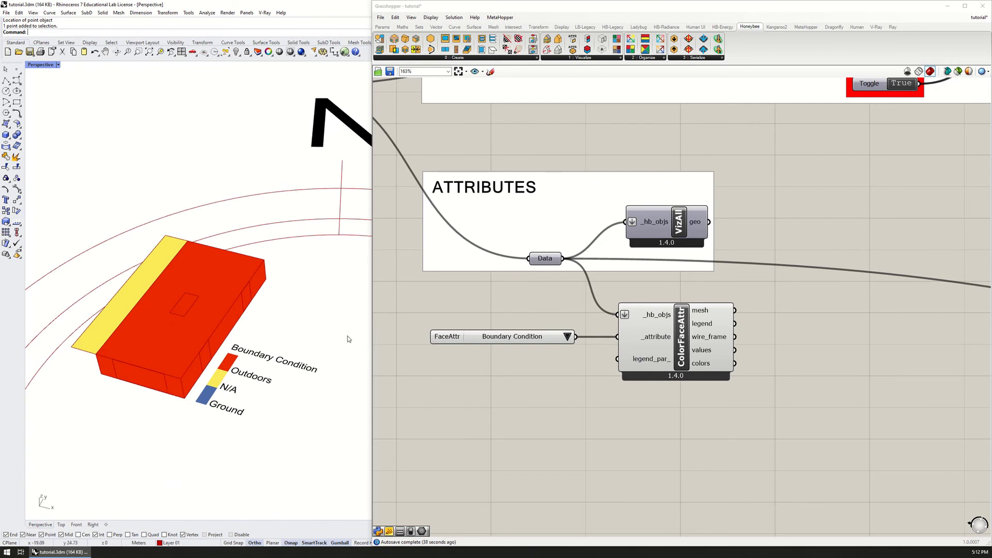
Set the FaceAttr list to Area and inspect the faces coloured by area.
click(567, 337)
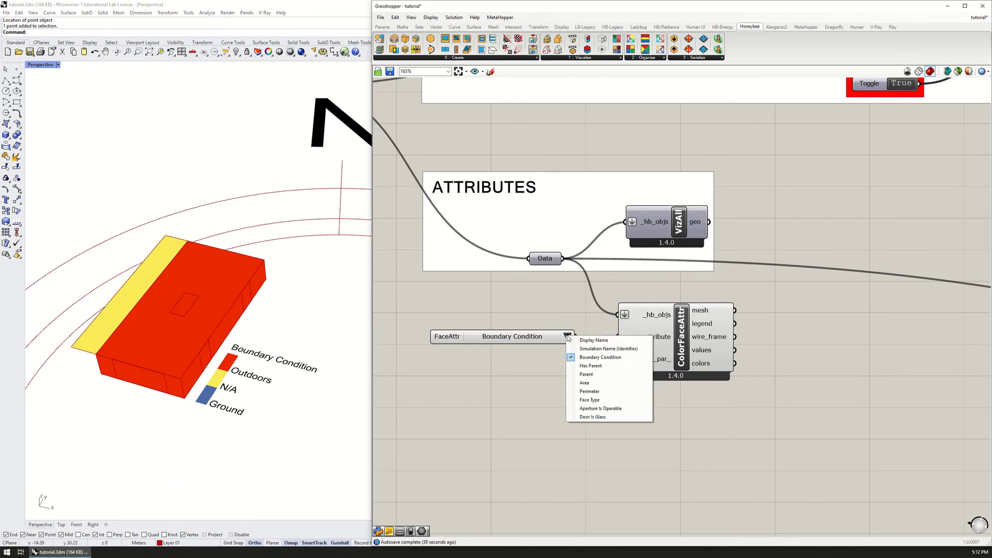
click(599, 383)
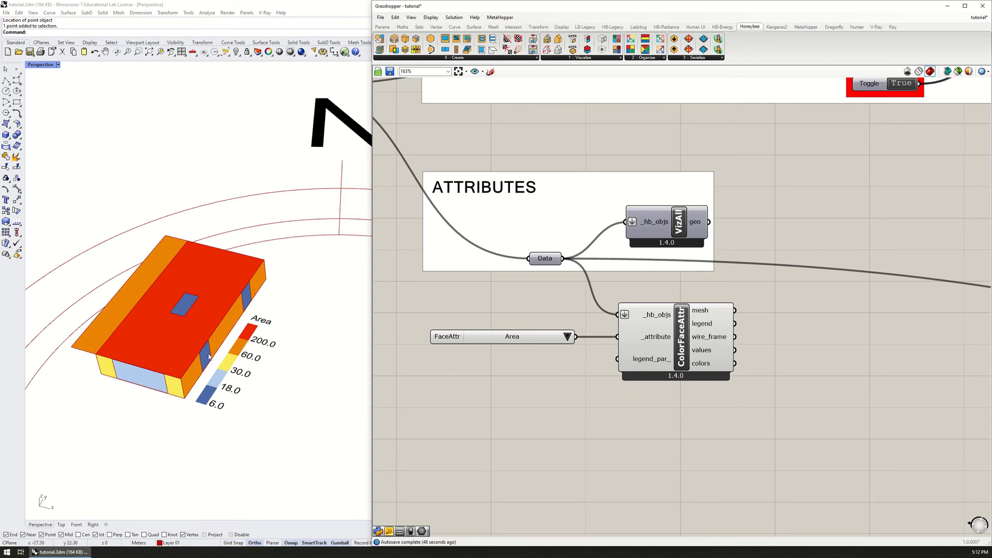
right_drag(200, 366, 186, 349)
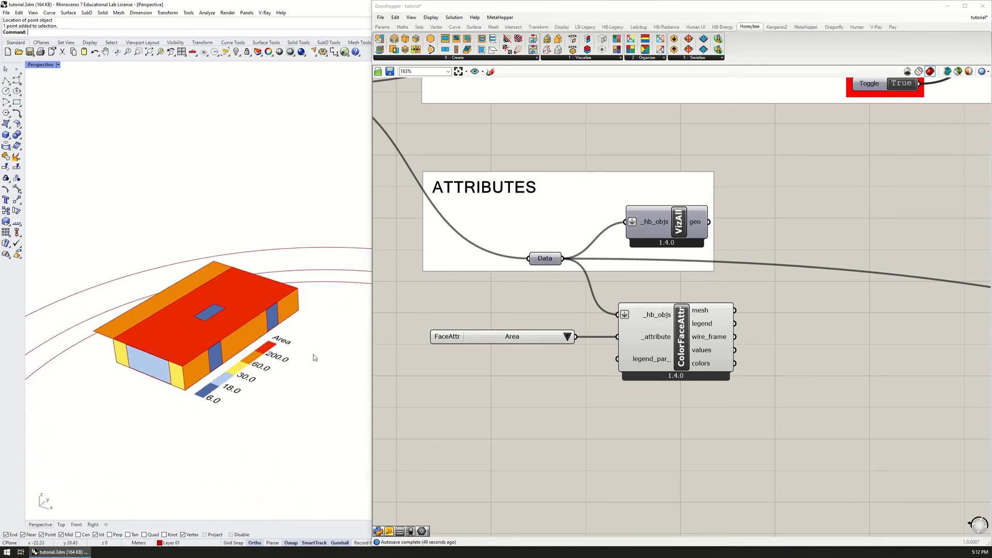
Set the FaceAttr list to Face Type and compare the coloured surfaces with the legend.
click(567, 337)
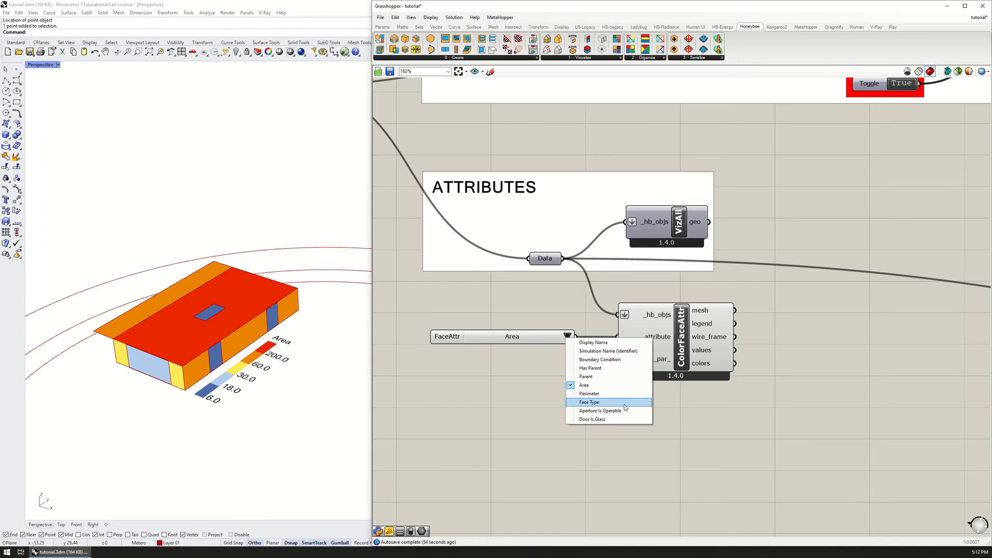
click(599, 402)
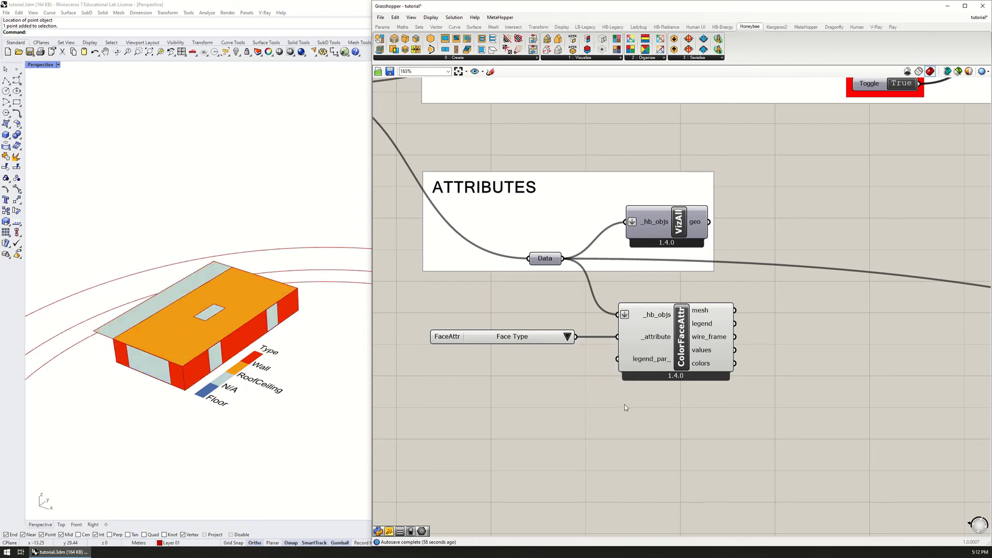
mouse_move(210, 360)
right_down()
mouse_move(241, 376)
mouse_move(210, 365)
right_up()
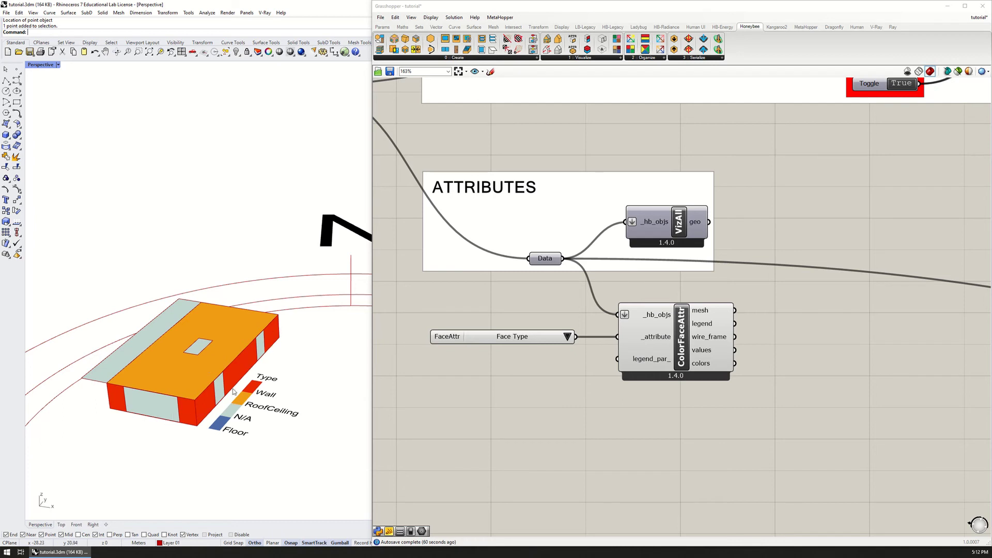
Add an HB Room Attributes list below the FaceAttr list.
right_drag(216, 345, 166, 442)
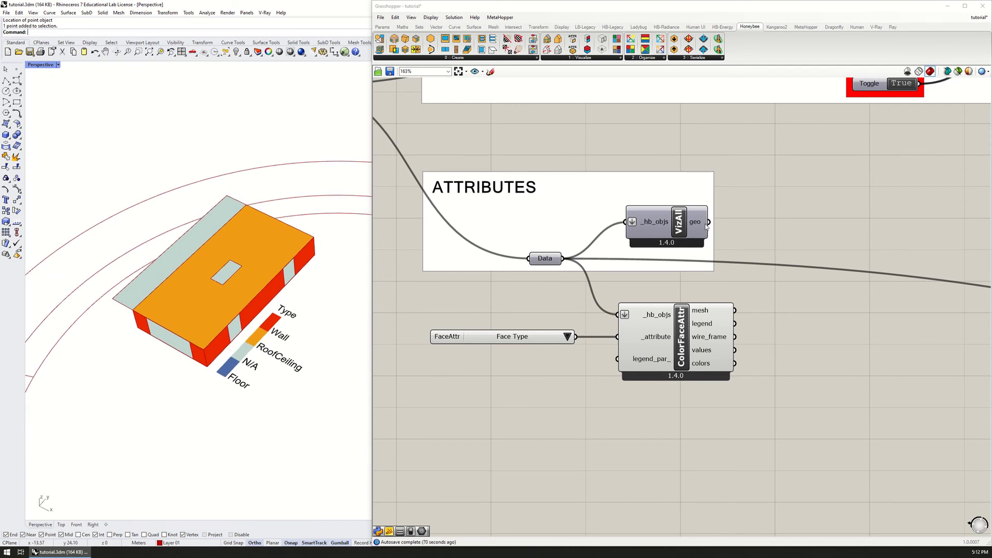
click(583, 57)
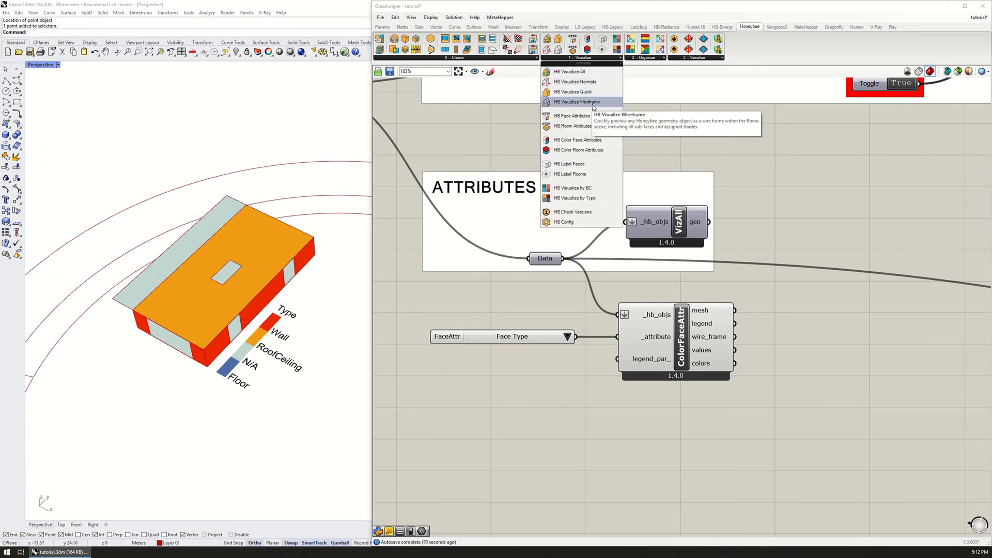
click(577, 127)
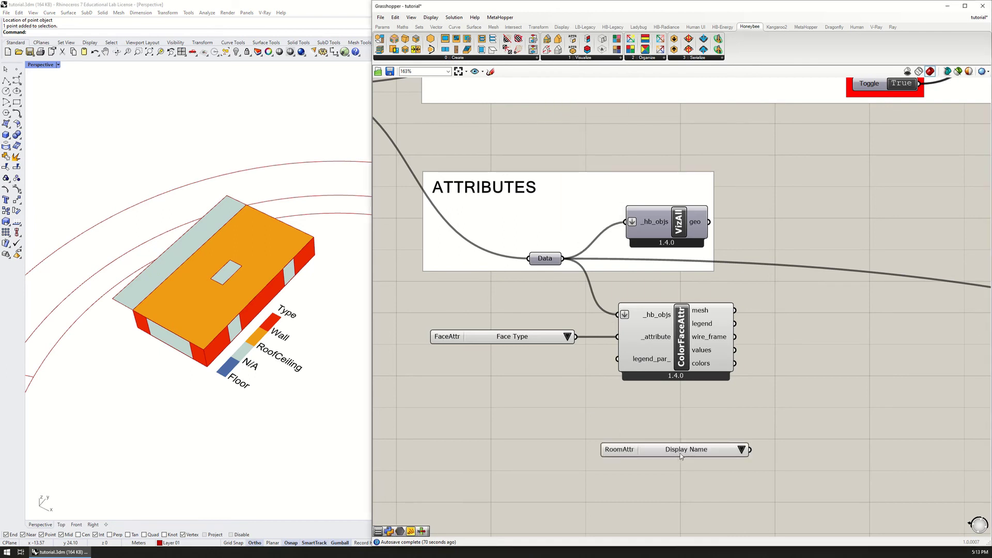
click(474, 440)
drag(474, 440, 502, 450)
Add HB Color Room Attributes beside the RoomAttr list and turn off the preview of the ColorFaceAttr component.
click(581, 58)
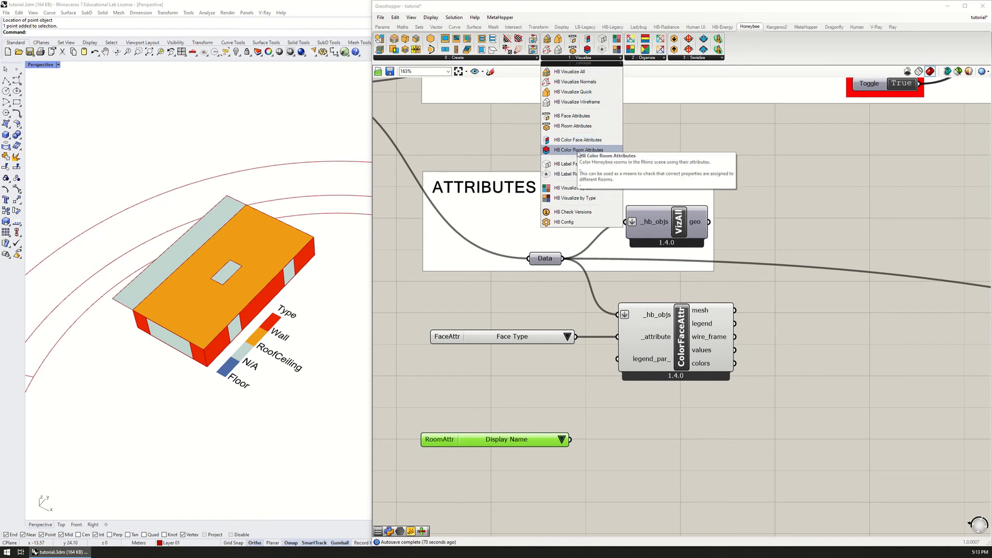
click(578, 150)
click(679, 415)
drag(679, 415, 683, 472)
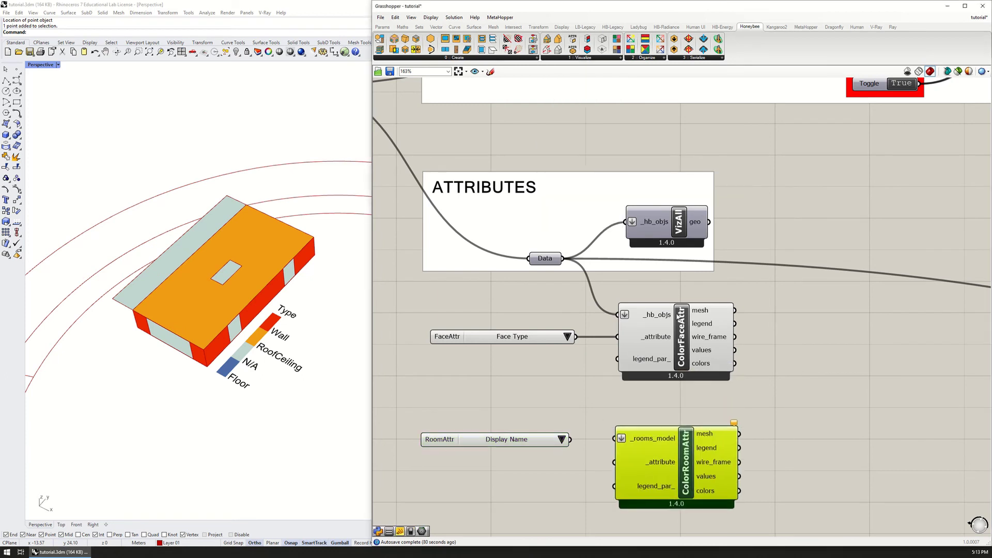
middle_click(668, 327)
click(714, 298)
Connect Data to _rooms_model and RoomAttr to _attribute on ColorRoomAttr, aligning the list with that input.
click(621, 452)
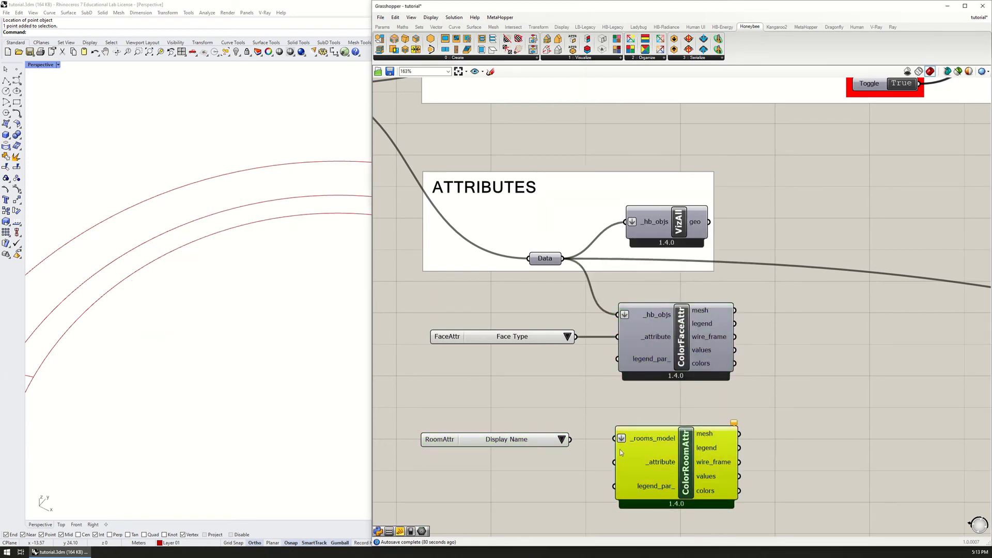
drag(563, 258, 615, 462)
drag(538, 444, 537, 472)
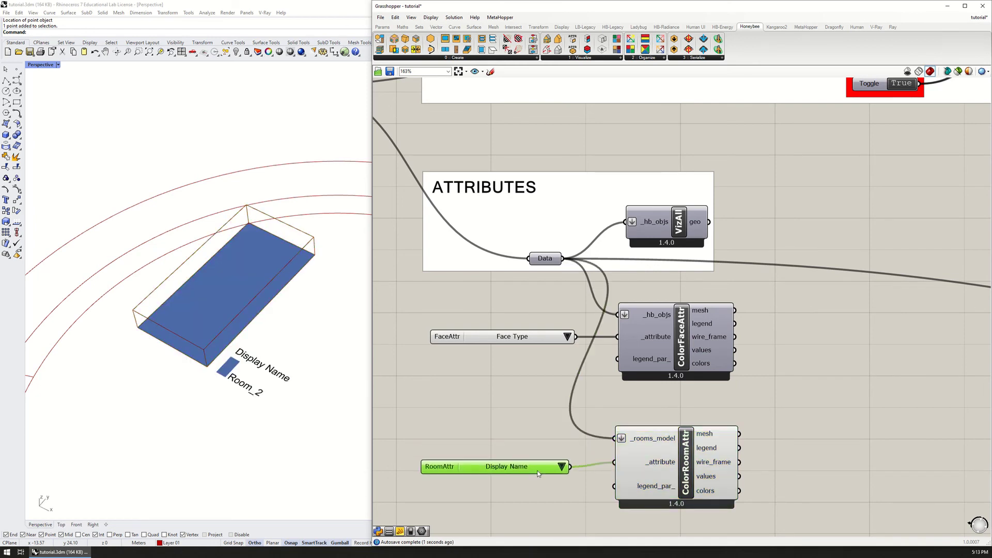
Switch the RoomAttr list to Volume and Gross Floor Area in turn, inspecting the coloured room for each.
click(561, 467)
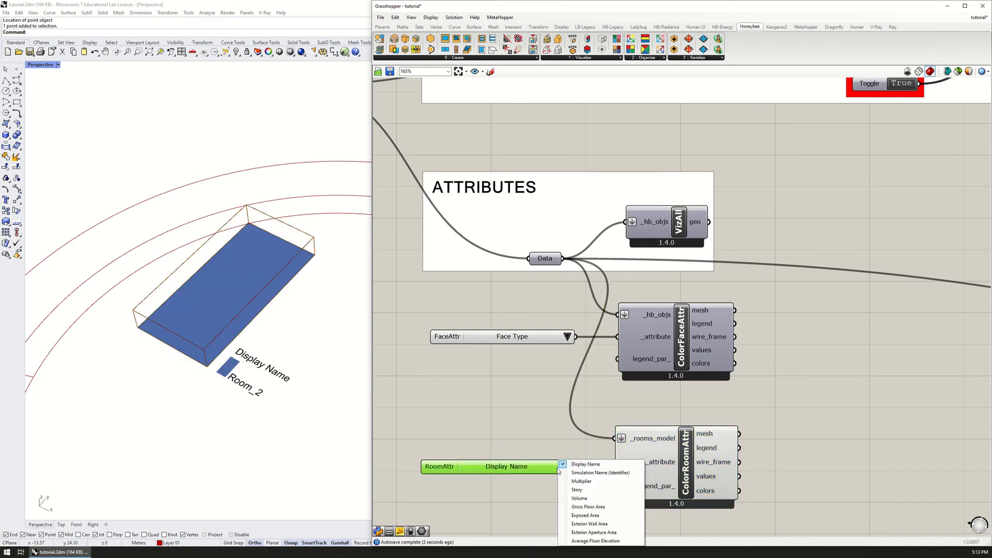
click(580, 498)
click(551, 504)
right_drag(577, 478, 596, 383)
click(580, 365)
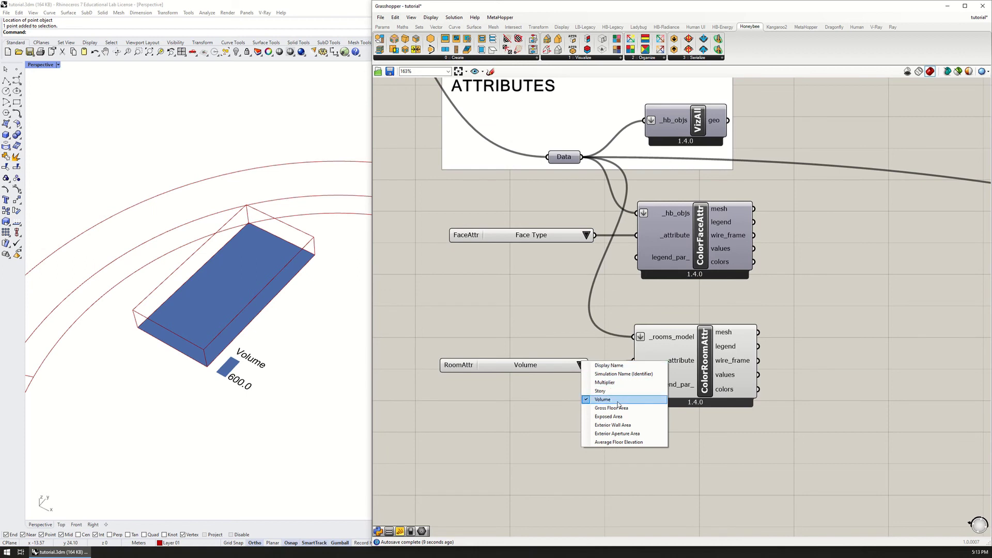
click(631, 409)
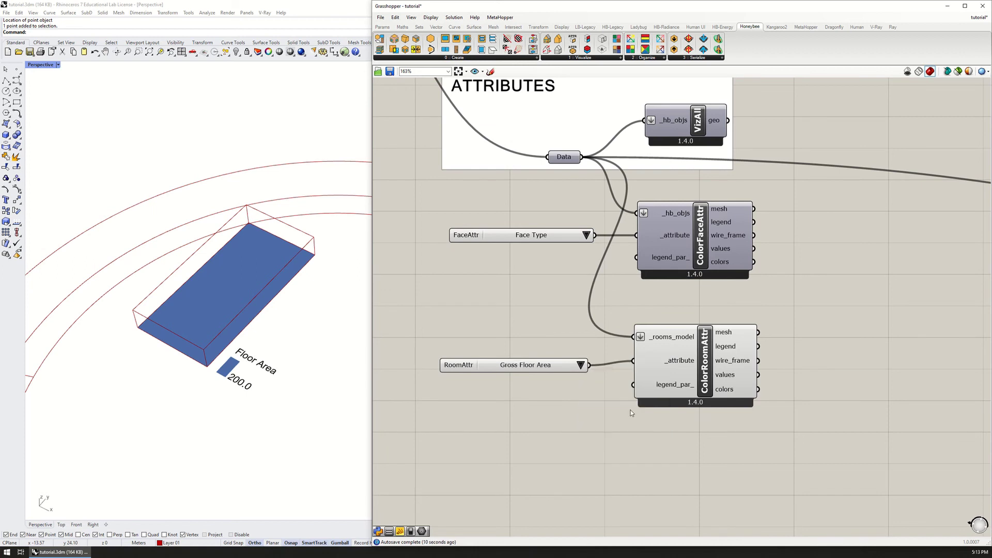
Set the RoomAttr list to Exterior Wall Area and inspect the room's legend.
click(581, 365)
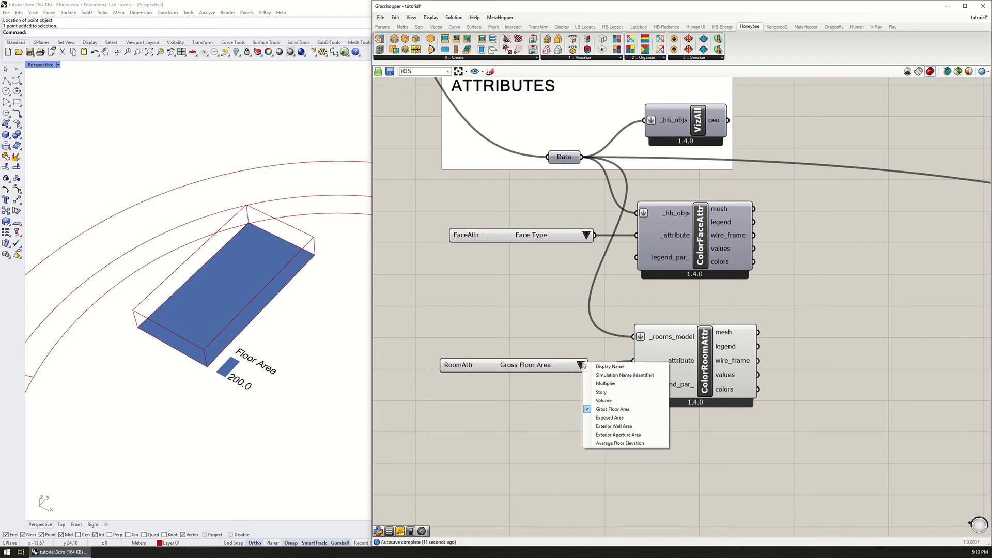
click(624, 427)
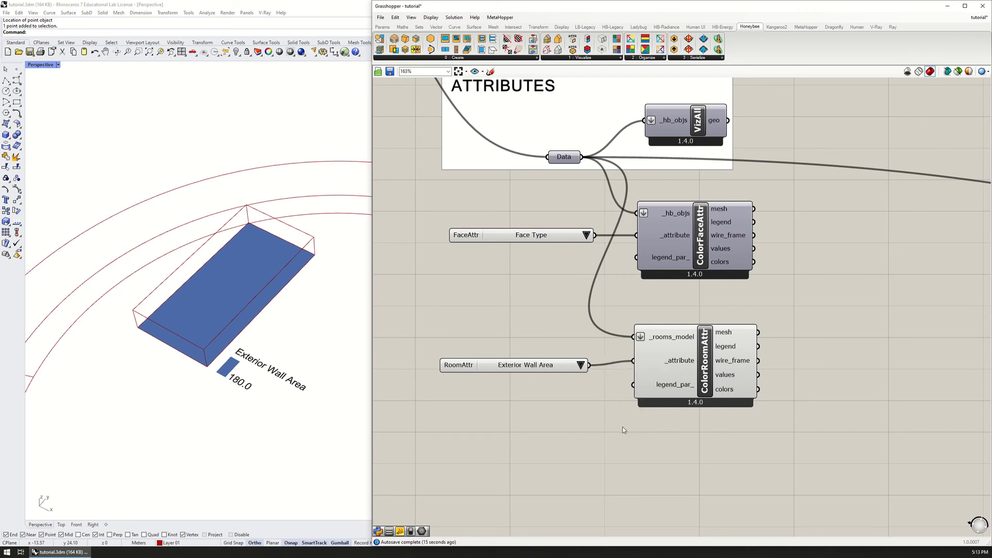
click(581, 365)
click(555, 416)
Add an HB Visualize by Type component below the ColorRoomAttr component.
click(591, 59)
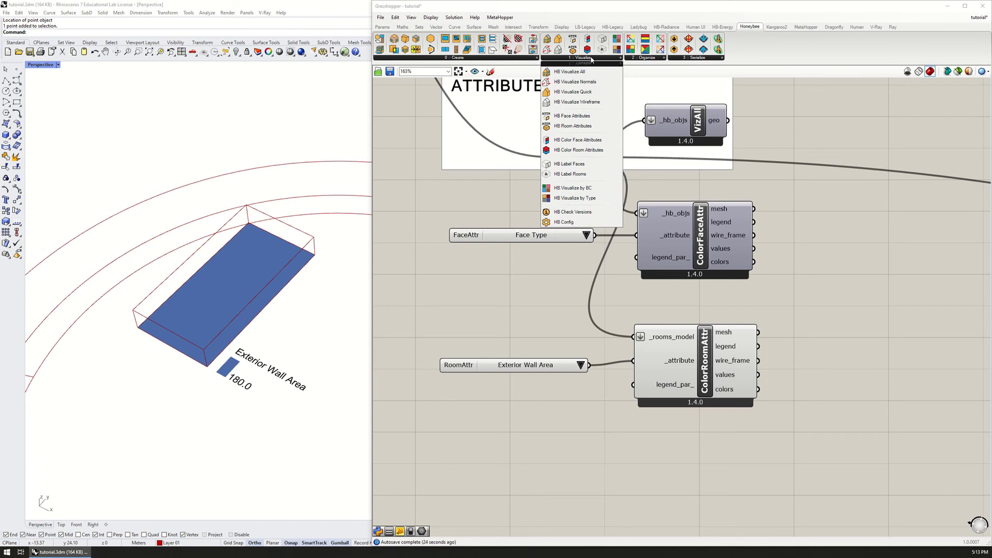
click(574, 198)
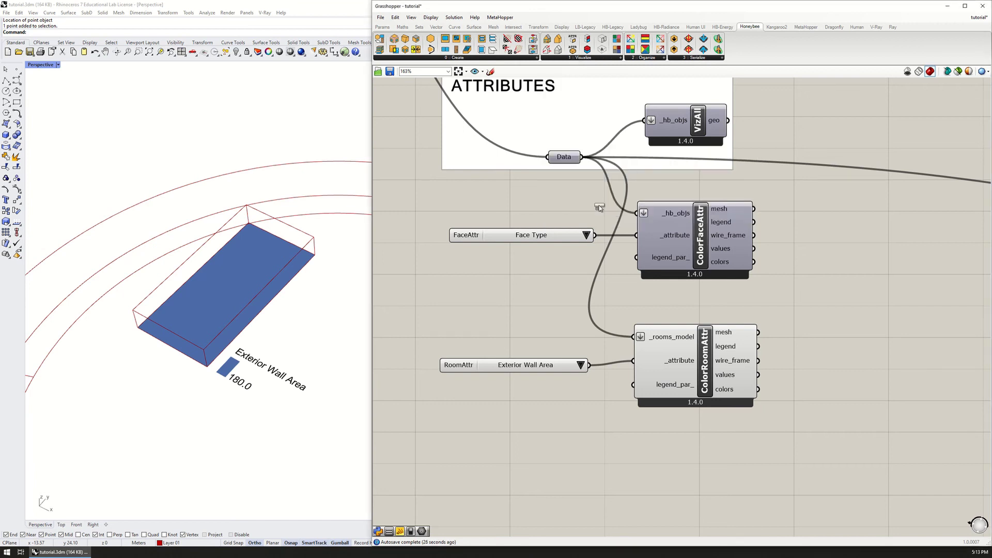
click(703, 459)
drag(702, 417, 693, 462)
right_drag(693, 462, 713, 353)
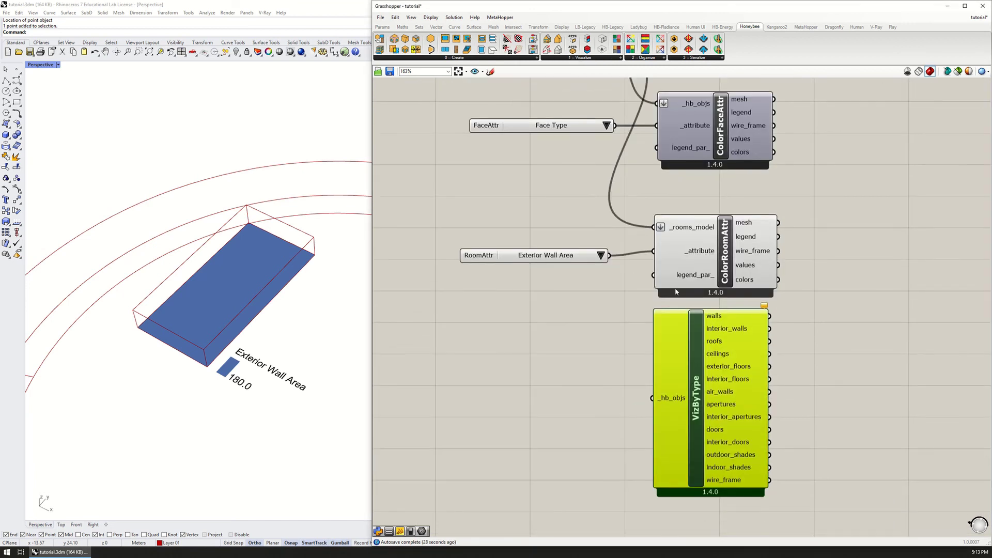
Turn off the preview of the ColorRoomAttr component.
middle_click(717, 247)
click(717, 247)
click(721, 248)
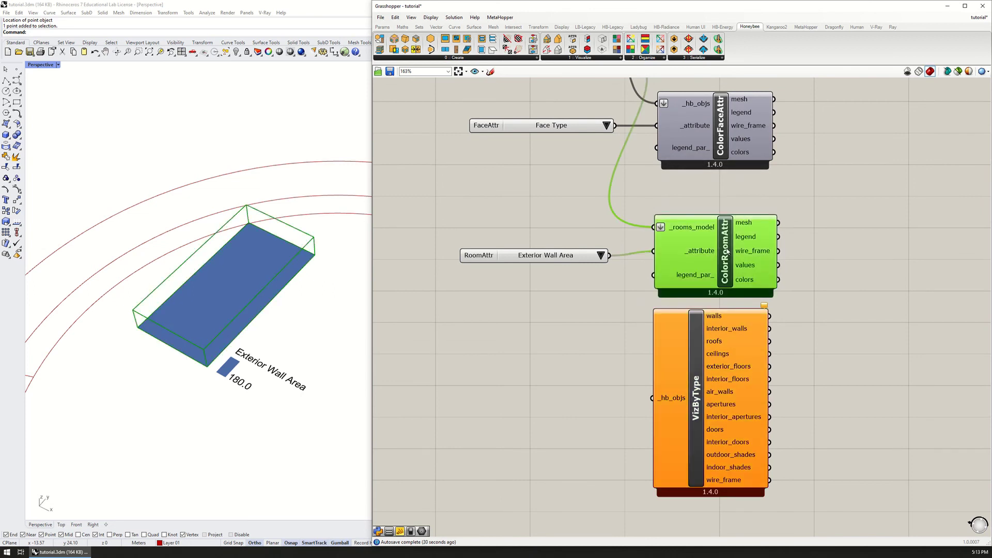
middle_click(726, 247)
click(754, 223)
click(787, 283)
Connect Data to _hb_objs on VizByType, enable its preview, and inspect the model coloured by type in Rhino.
scroll(702, 377, down, 2)
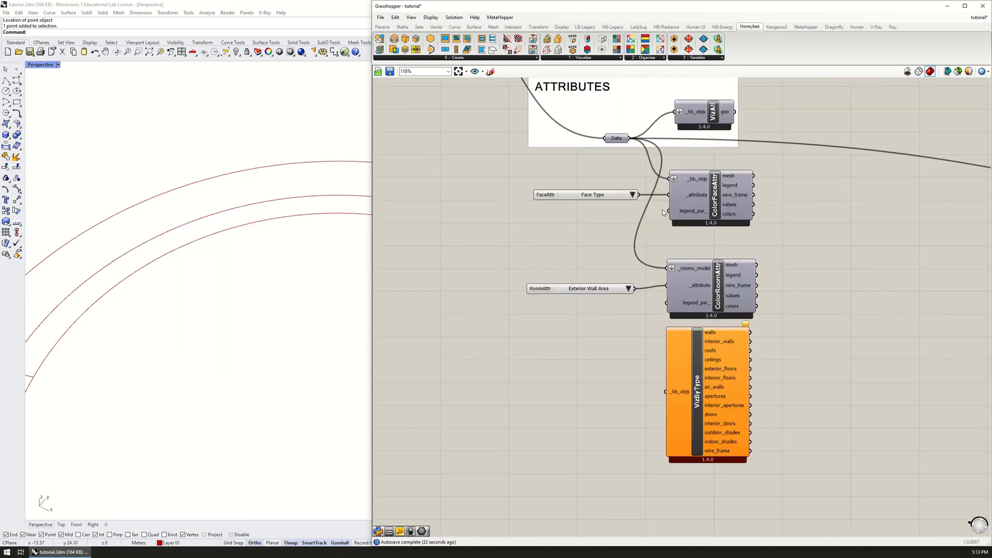
drag(630, 138, 713, 427)
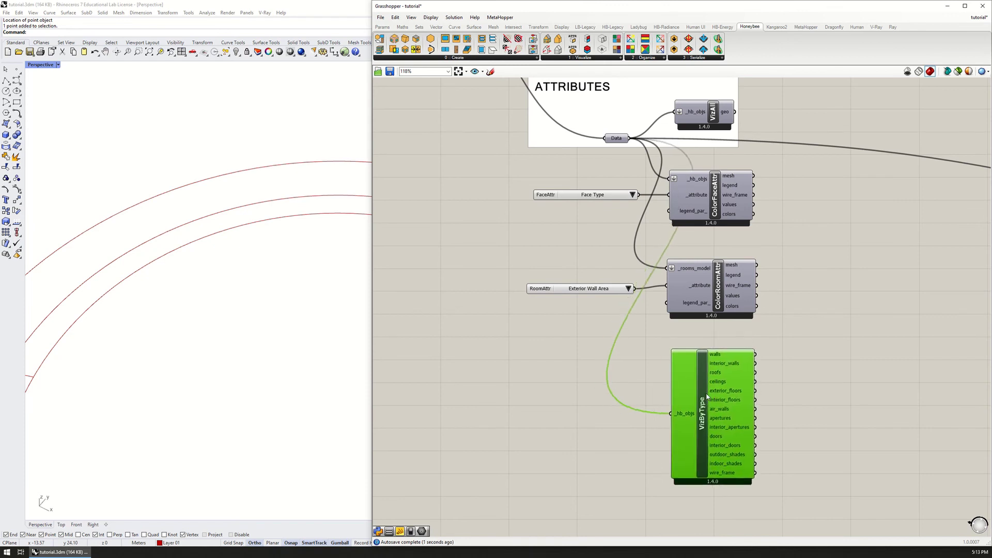
middle_click(706, 391)
click(727, 368)
click(798, 395)
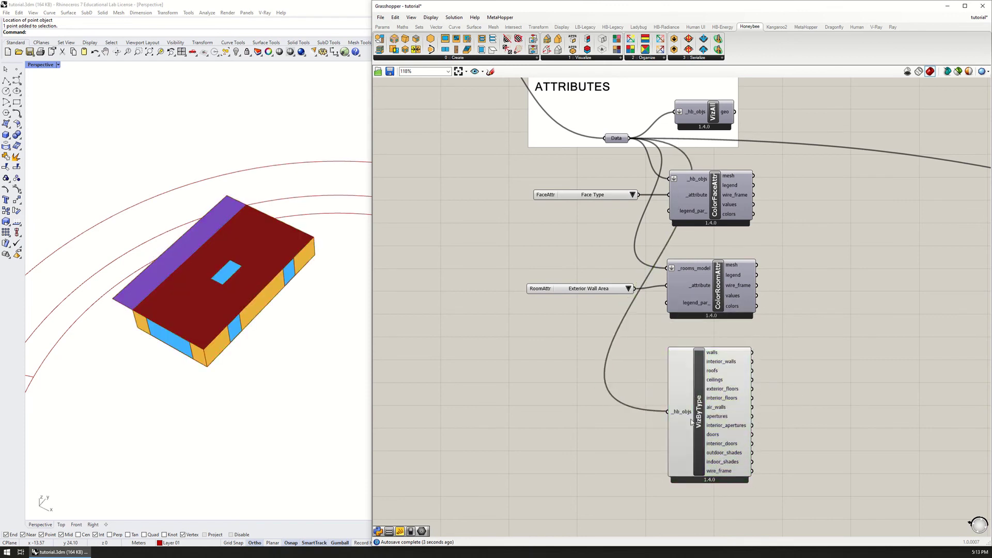
click(223, 289)
right_drag(222, 289, 194, 346)
scroll(193, 345, up, 3)
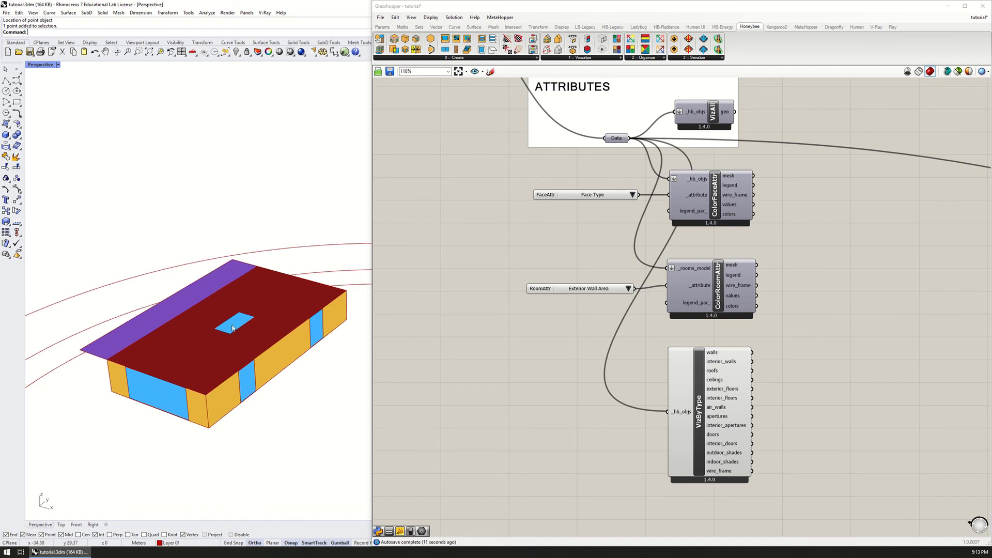
right_drag(130, 344, 123, 402)
right_drag(133, 448, 313, 346)
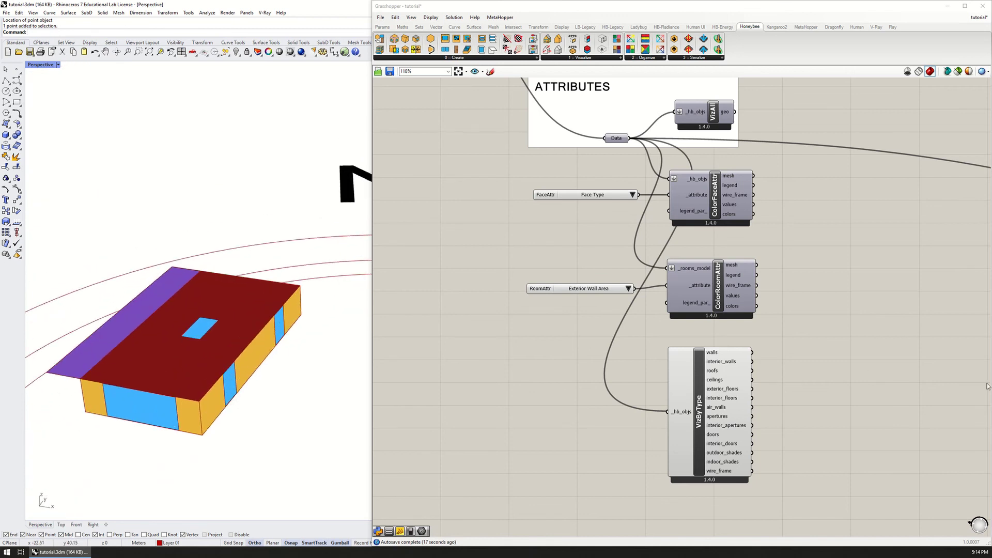
Add a Geometry parameter fed by VizByType's walls output and hide VizByType's preview to isolate the walls.
double_click(895, 386)
text(geo)
key(Return)
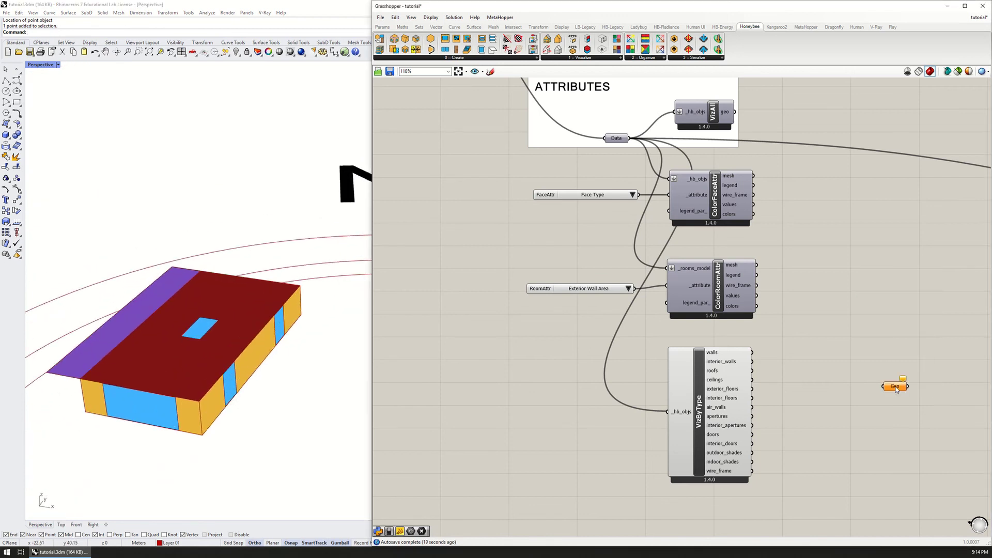
drag(894, 384, 805, 370)
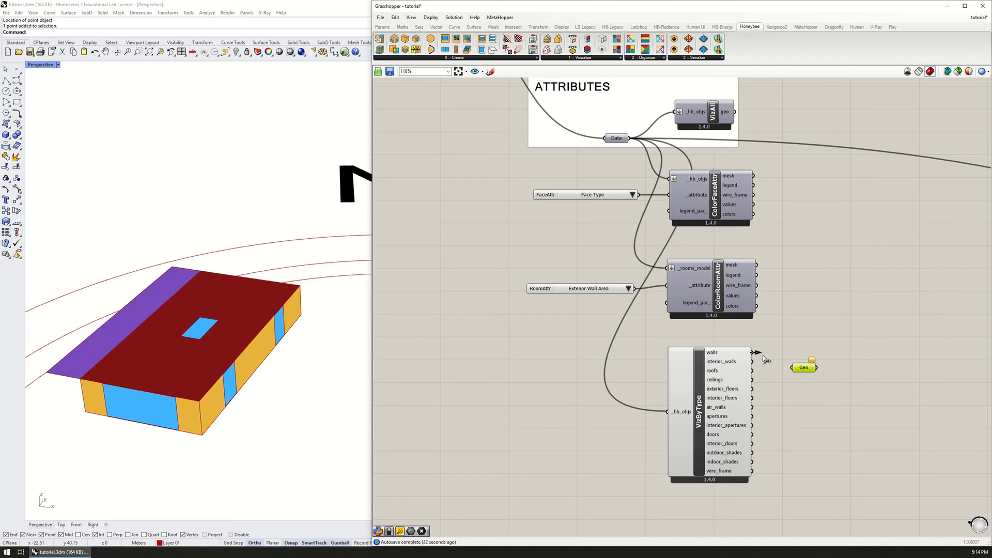
drag(753, 353, 793, 367)
click(711, 384)
middle_click(712, 384)
click(712, 383)
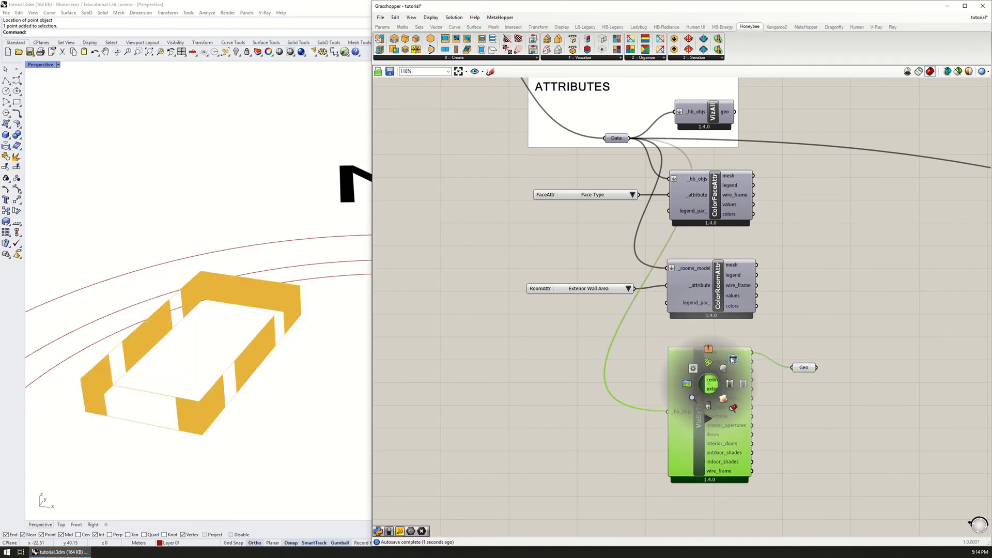
Feed the Geo parameter from exterior_floors, apertures and wire_frame in turn, inspecting each isolated geometry in Rhino.
mouse_move(806, 368)
mouse_down()
mouse_move(775, 381)
mouse_move(793, 374)
mouse_up()
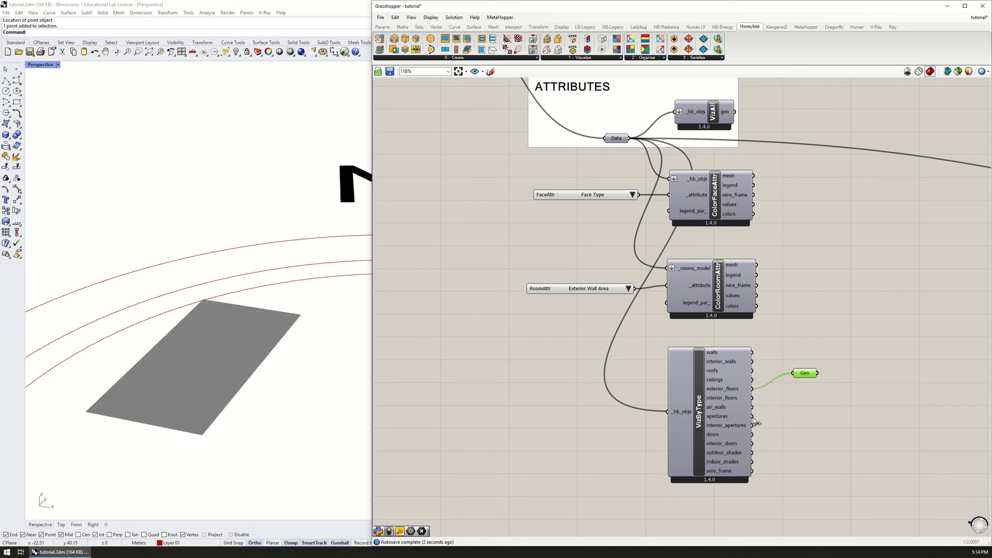
drag(752, 417, 793, 373)
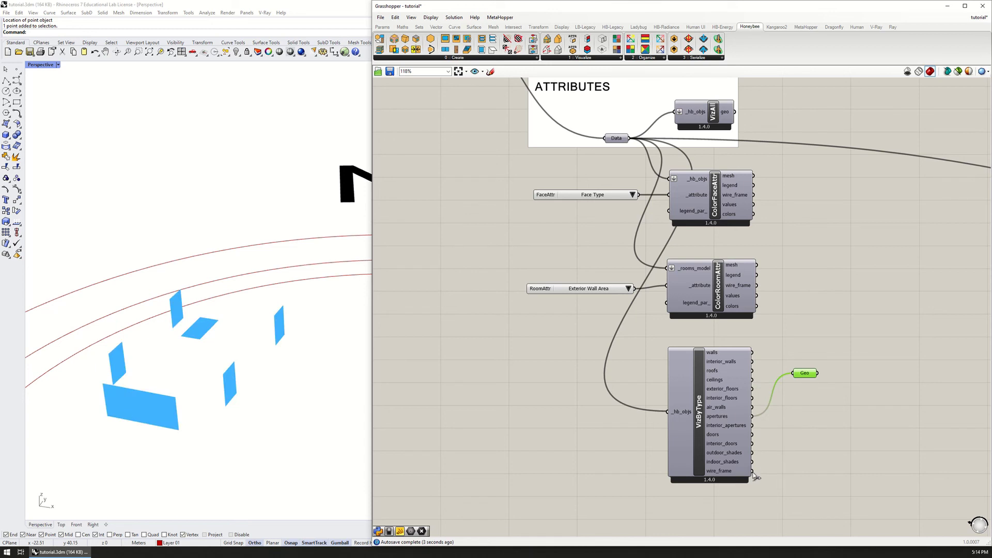
drag(753, 472, 793, 373)
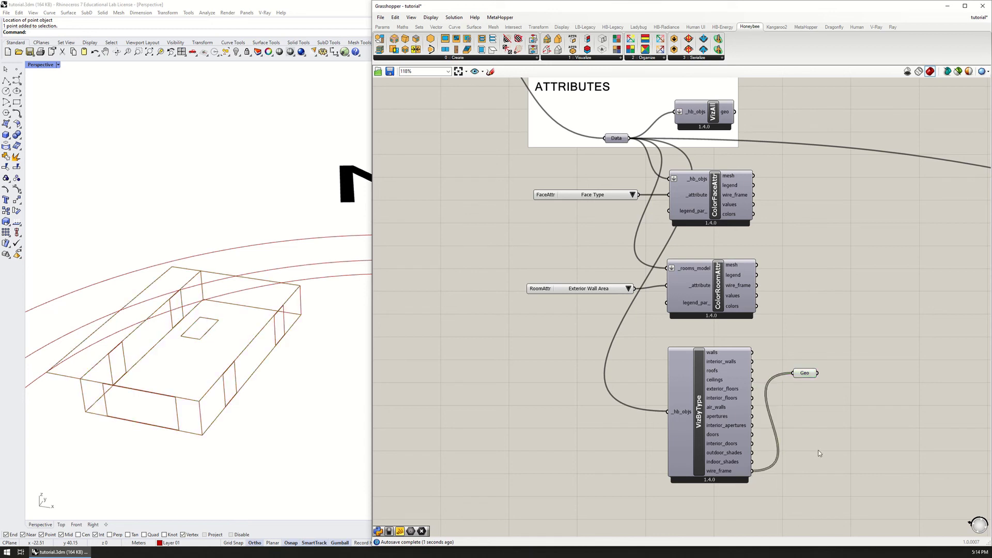
scroll(680, 289, down, 2)
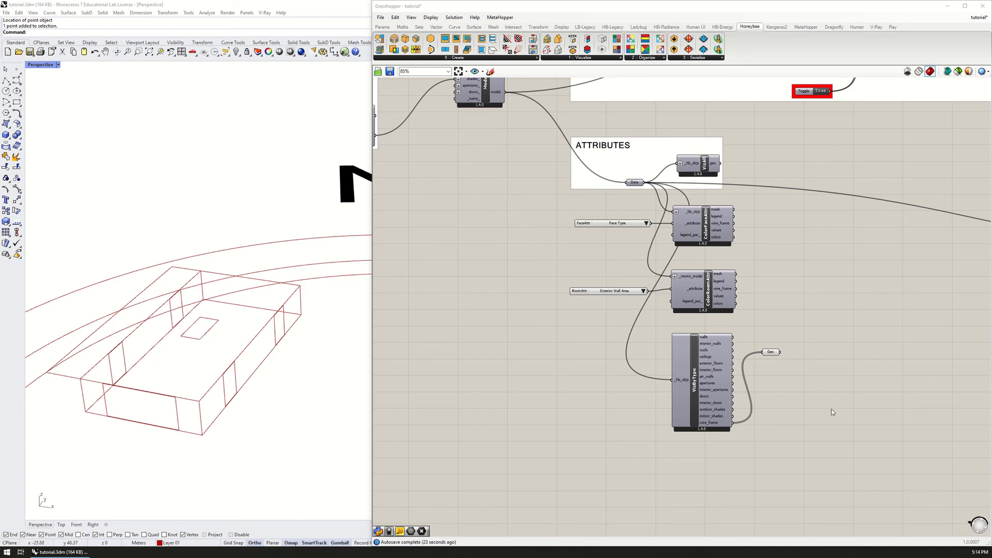
scroll(715, 333, up, 2)
right_drag(717, 331, 709, 365)
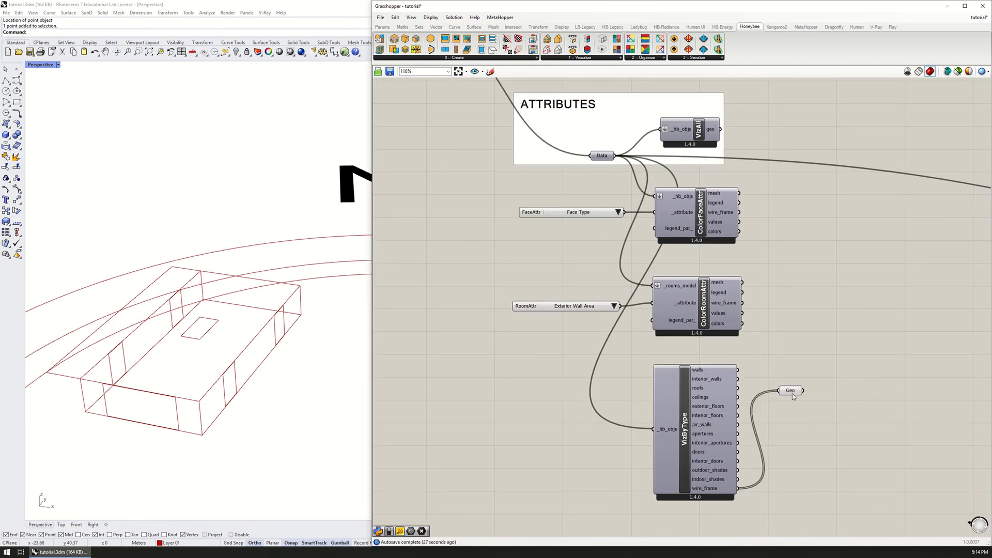
Delete the Geo parameter and turn VizByType's preview back on.
click(790, 391)
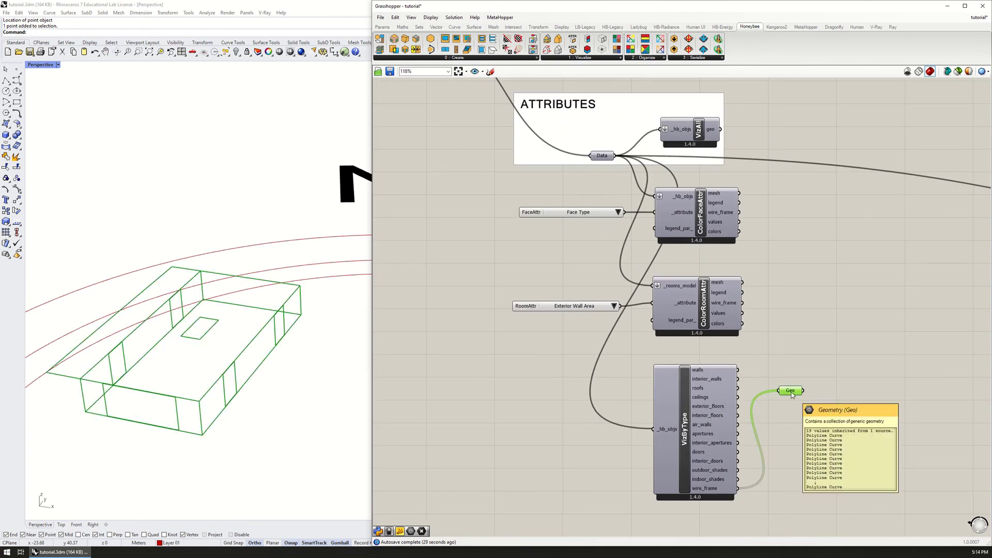
key(Delete)
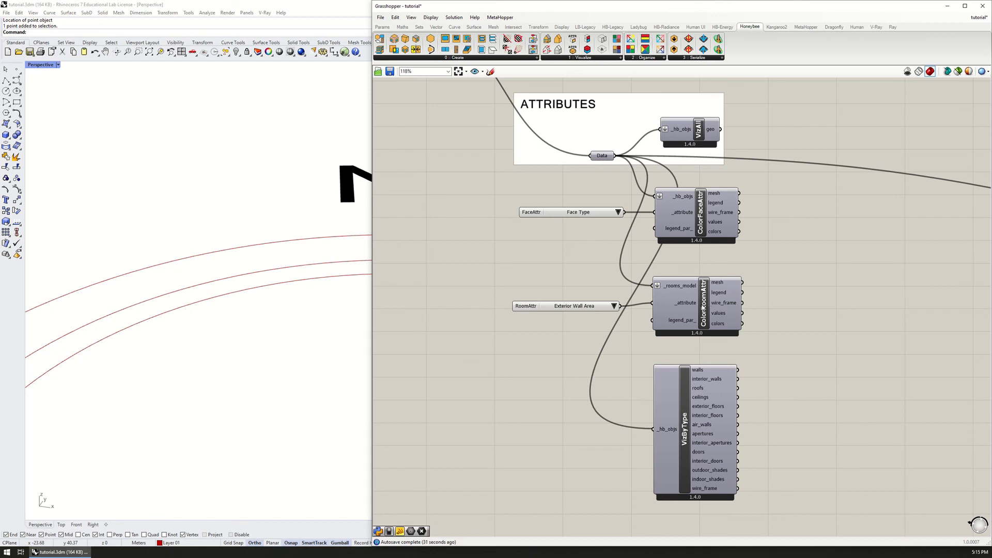
click(693, 406)
middle_click(697, 400)
middle_click(691, 395)
click(724, 382)
click(751, 422)
Add both attribute lists, ColorFaceAttr, ColorRoomAttr and VizByType to the ATTRIBUTES group.
scroll(746, 420, down, 1)
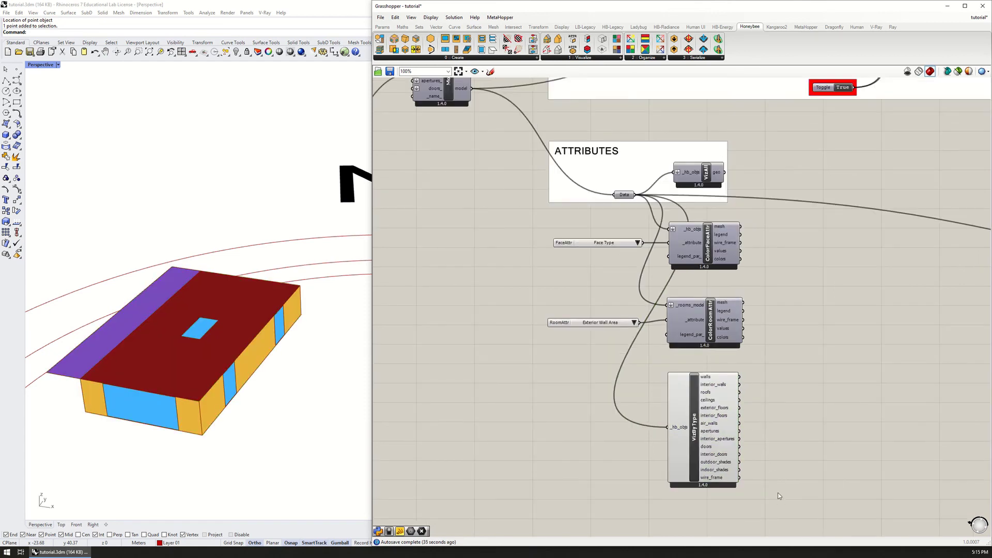
drag(777, 492, 564, 213)
shift+click(563, 199)
right_click(563, 199)
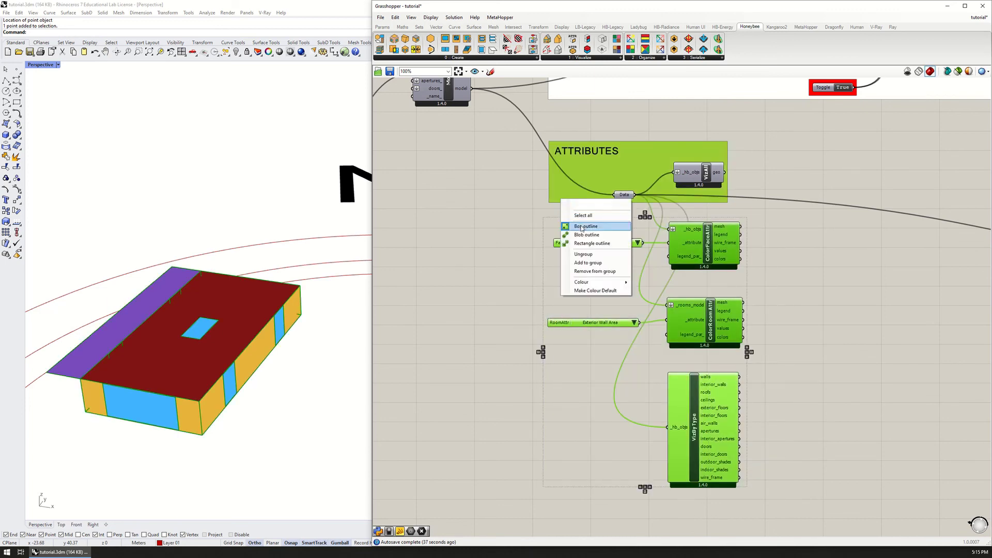
click(588, 271)
click(519, 271)
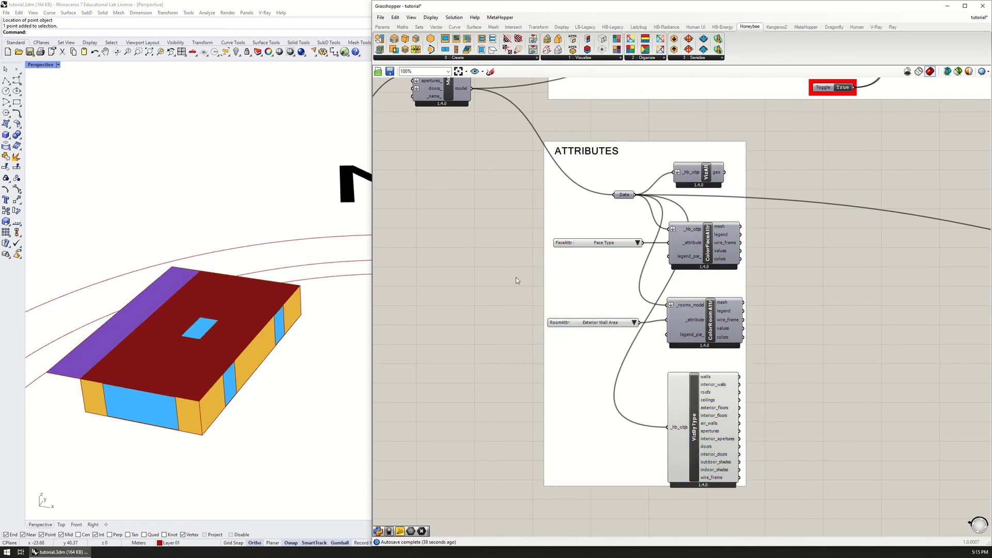
scroll(517, 281, down, 5)
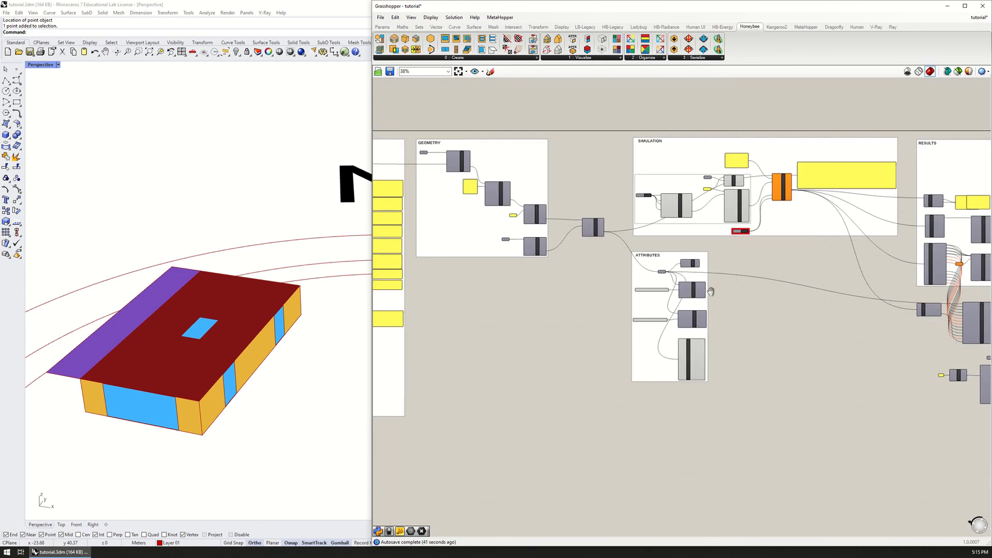
scroll(683, 309, up, 2)
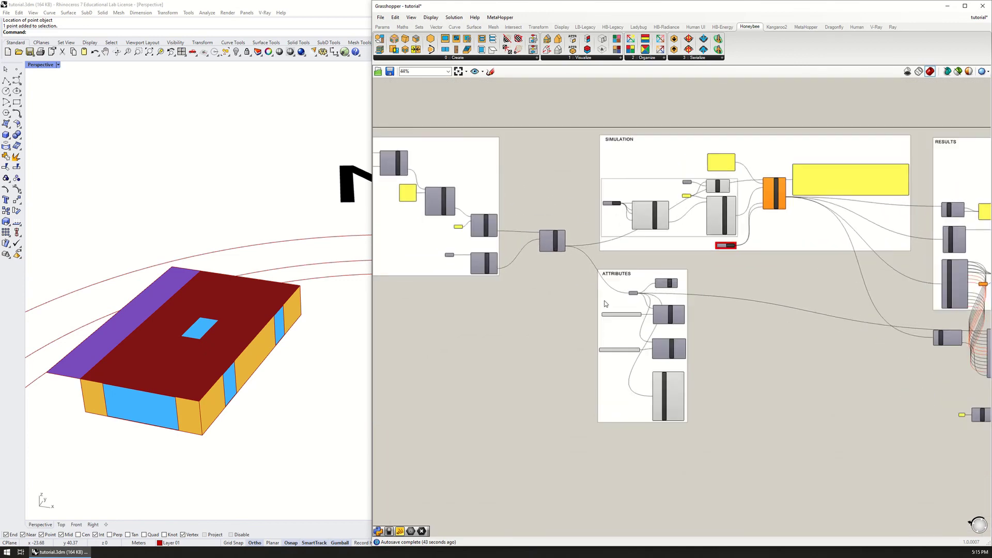